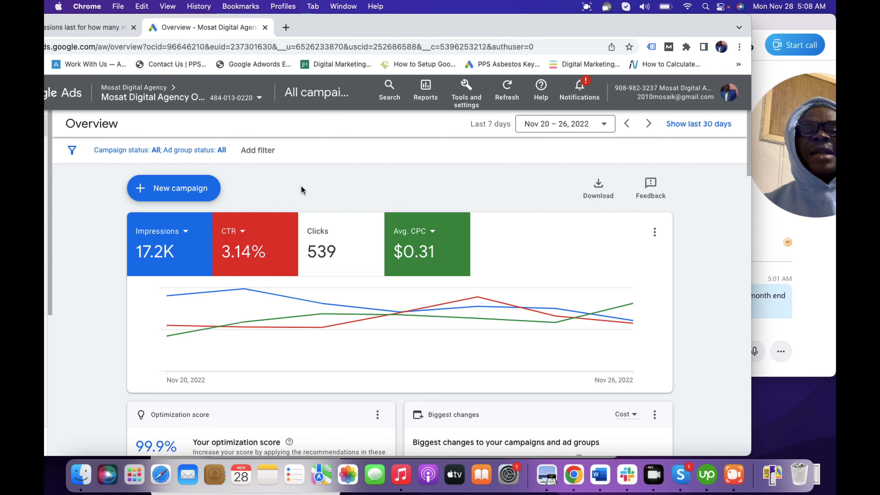
Step: Start a new campaign with the Sales objective, keep the Purchases conversion goal, and choose the Search campaign type
{"action": "left_click", "coordinate": [379, 29]}
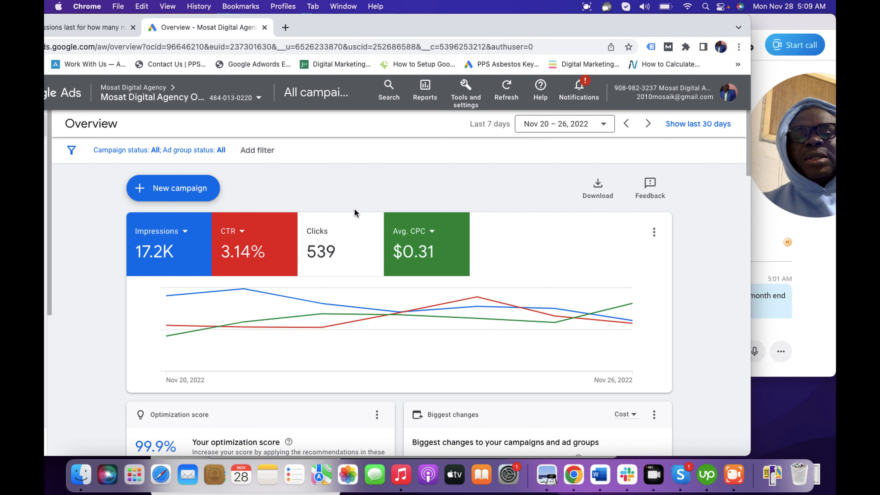
{"action": "left_click_drag", "start_coordinate": [373, 27], "coordinate": [458, 23]}
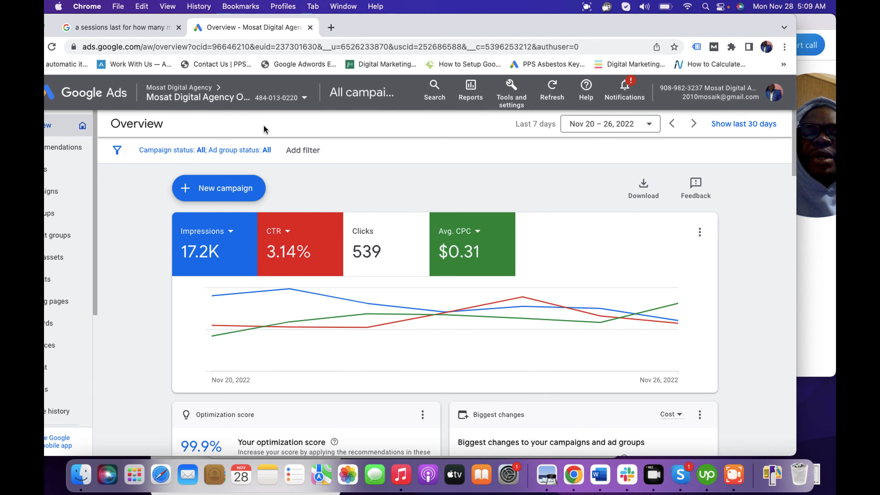
{"action": "left_click", "coordinate": [221, 193]}
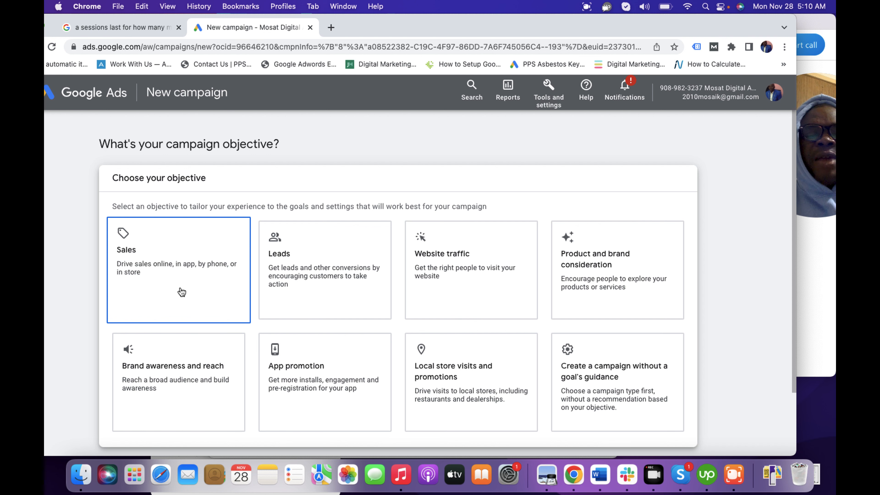
{"action": "left_click", "coordinate": [199, 283]}
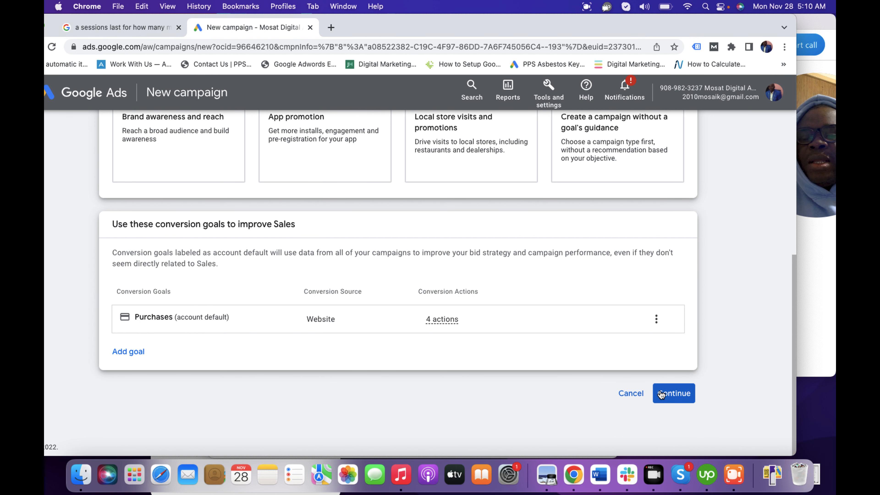
{"action": "left_click", "coordinate": [674, 395]}
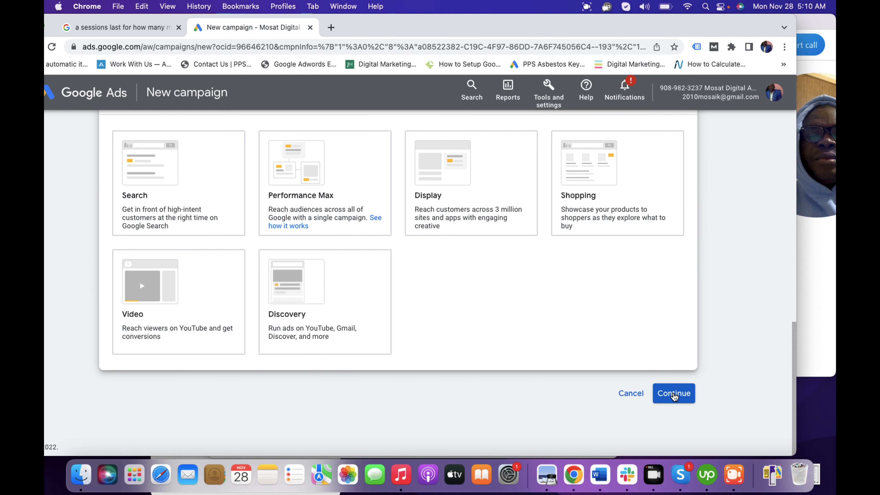
{"action": "left_click", "coordinate": [209, 229]}
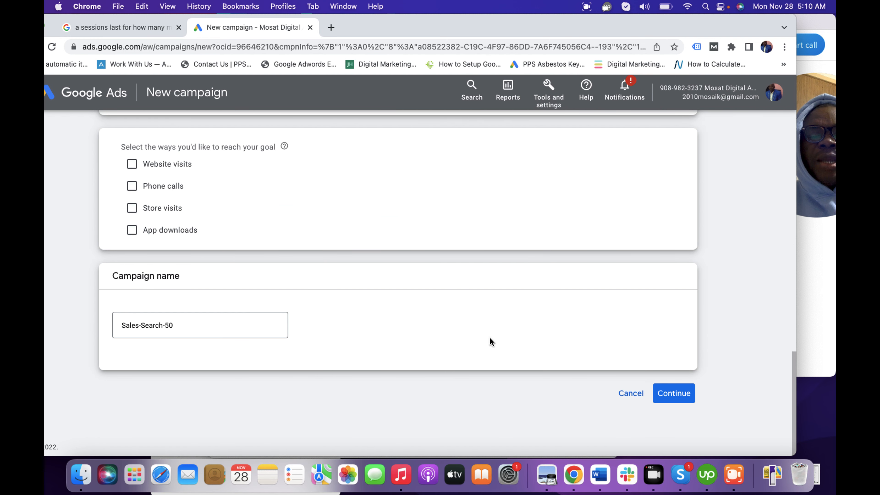
Step: Name the campaign "M. Dynamic Search Tutorials" and continue to the bidding settings
{"action": "left_click", "coordinate": [186, 324]}
{"action": "key", "text": "BackSpace"}
{"action": "key", "text": "BackSpace"}
{"action": "key", "text": "BackSpace"}
{"action": "key", "text": "BackSpace"}
{"action": "key", "text": "BackSpace"}
{"action": "key", "text": "BackSpace"}
{"action": "key", "text": "BackSpace"}
{"action": "key", "text": "BackSpace"}
{"action": "key", "text": "BackSpace"}
{"action": "key", "text": "BackSpace"}
{"action": "key", "text": "BackSpace"}
{"action": "key", "text": "BackSpace"}
{"action": "key", "text": "BackSpace"}
{"action": "key", "text": "BackSpace"}
{"action": "key", "text": "BackSpace"}
{"action": "type", "text": "M."}
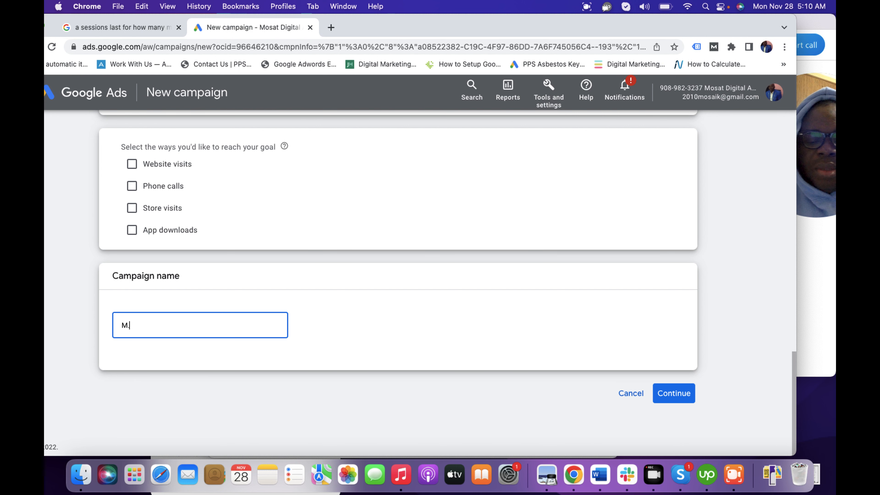
{"action": "type", "text": " D"}
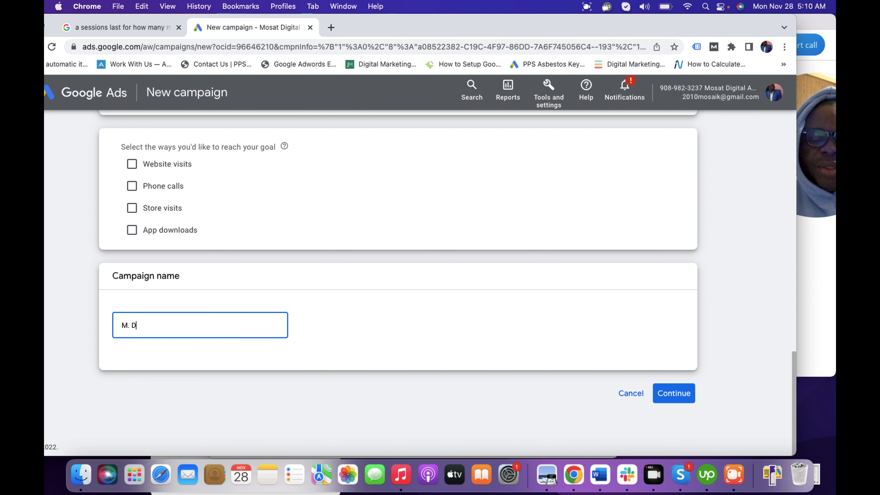
{"action": "type", "text": "ynami"}
{"action": "key", "text": "BackSpace"}
{"action": "type", "text": "ic Search "}
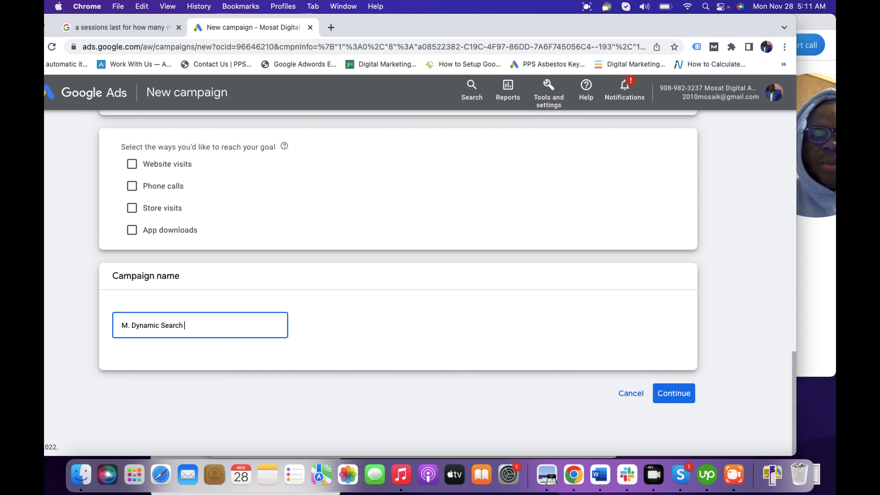
{"action": "type", "text": "Tut"}
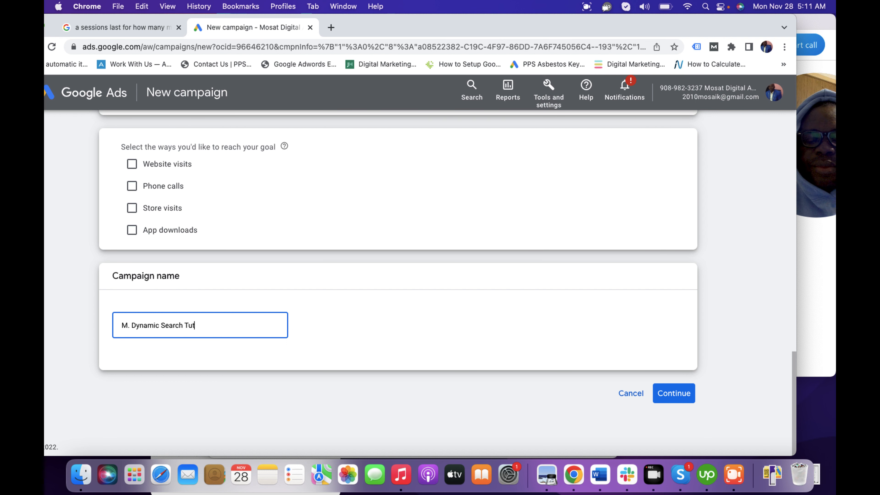
{"action": "type", "text": "orials"}
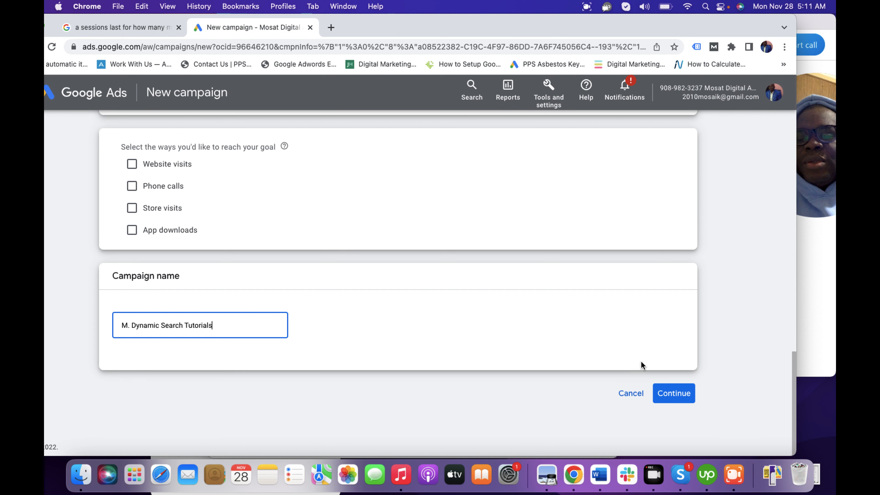
{"action": "left_click", "coordinate": [672, 398]}
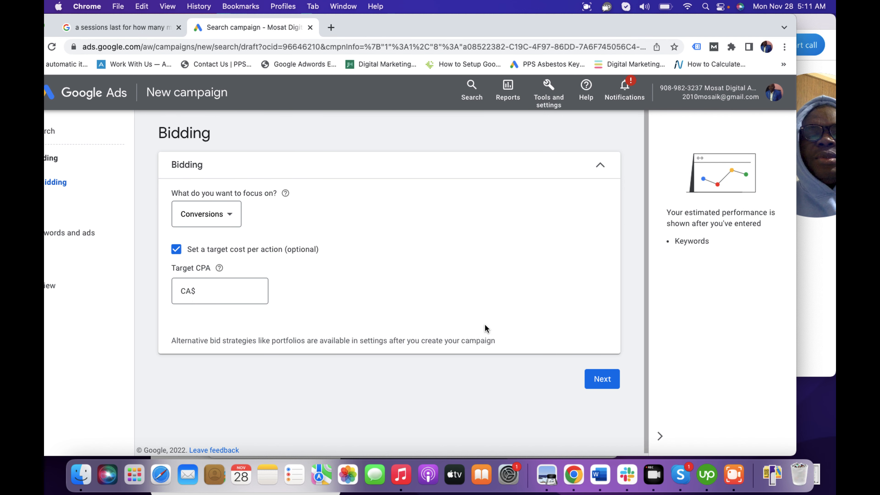
Step: Turn off the target cost per action, set the bidding focus to Conversion value, and proceed to the campaign settings
{"action": "left_click", "coordinate": [438, 24]}
{"action": "mouse_move", "coordinate": [437, 23]}
{"action": "left_mouse_down"}
{"action": "mouse_move", "coordinate": [466, 27]}
{"action": "mouse_move", "coordinate": [433, 29]}
{"action": "left_mouse_up"}
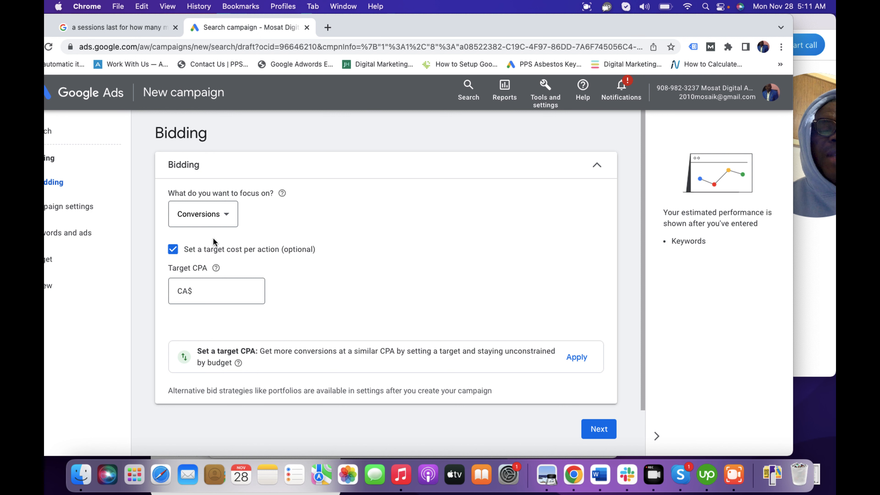
{"action": "left_click", "coordinate": [174, 251]}
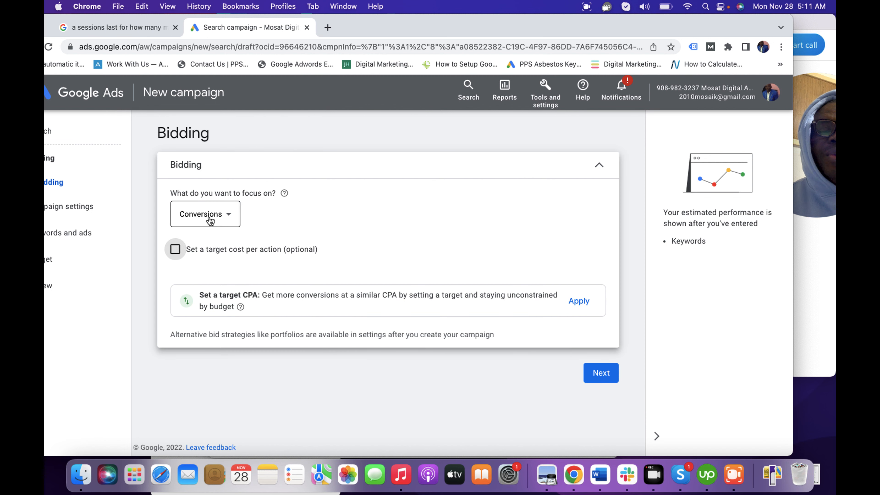
{"action": "left_click", "coordinate": [210, 221]}
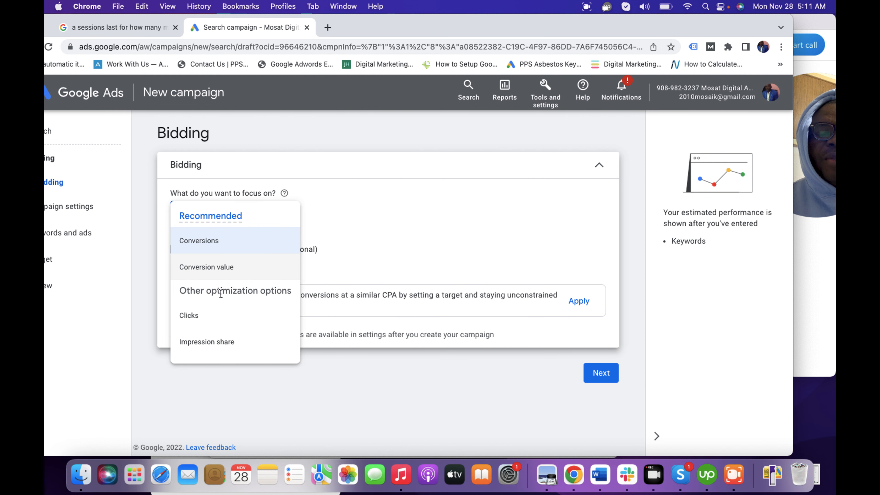
{"action": "left_click", "coordinate": [222, 270]}
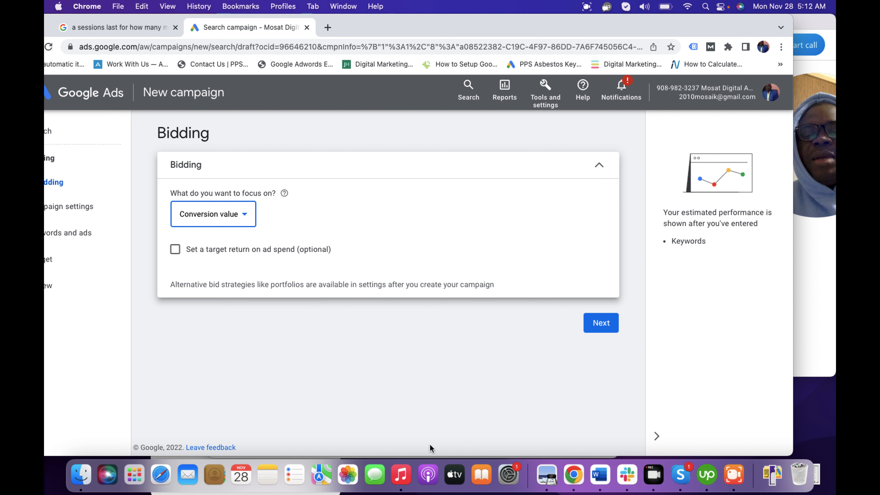
{"action": "left_click", "coordinate": [598, 324]}
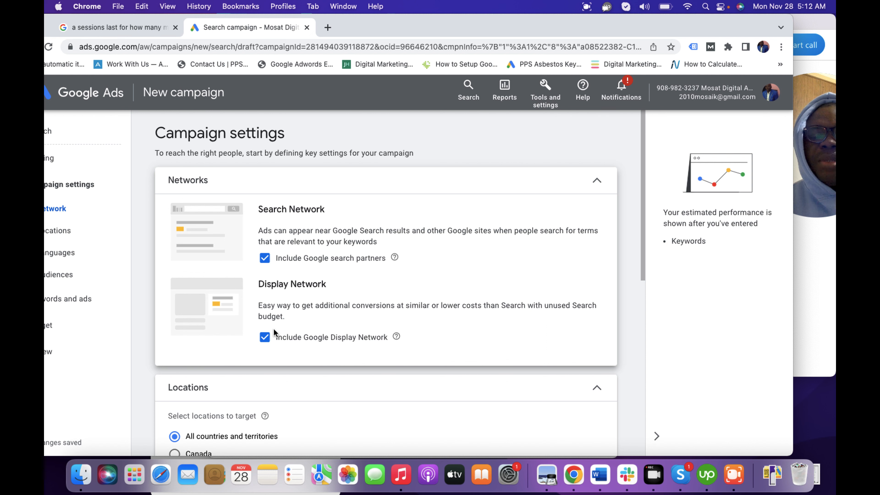
Step: Exclude the Google Display Network from the campaign and include it again
{"action": "left_click", "coordinate": [265, 339]}
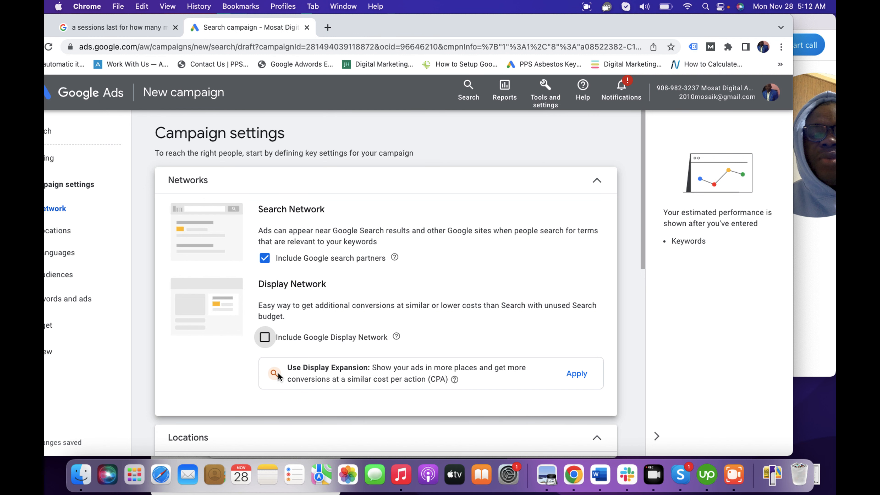
{"action": "left_click", "coordinate": [266, 338]}
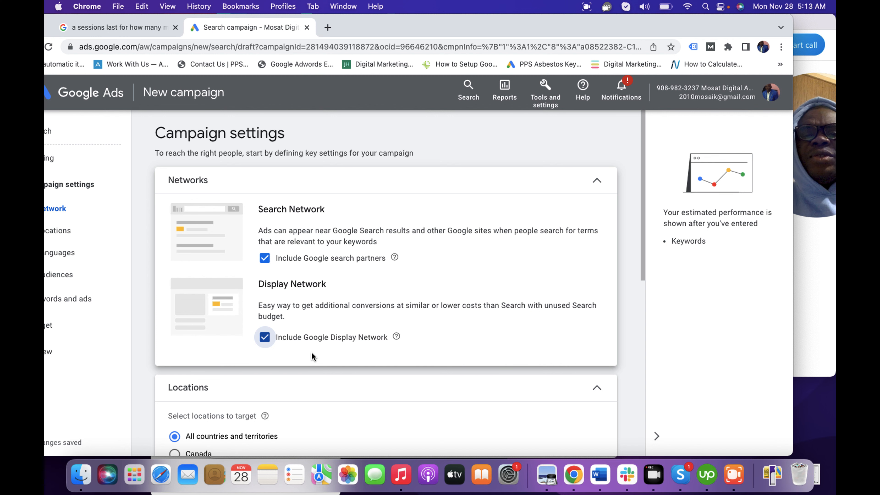
{"action": "left_click", "coordinate": [400, 22]}
{"action": "left_click_drag", "start_coordinate": [400, 22], "coordinate": [422, 23]}
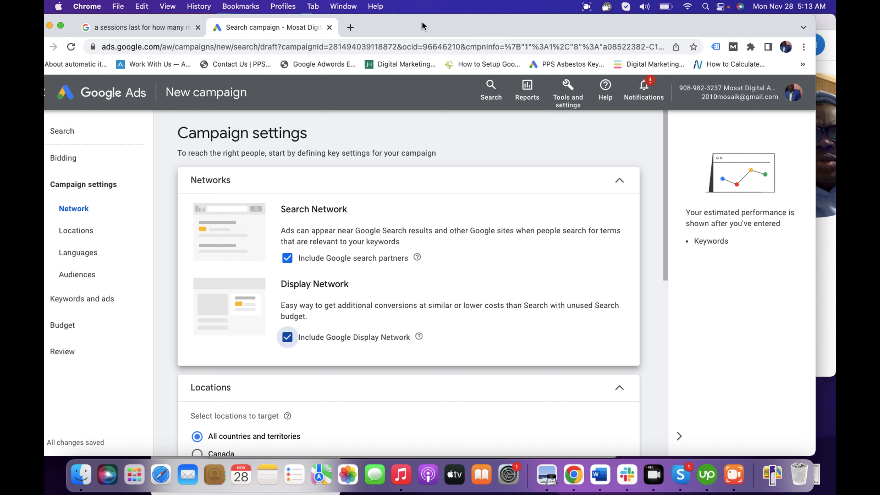
Step: Target Canada and set the location targeting option to Presence: People in or regularly in your targeted locations
{"action": "left_click_drag", "start_coordinate": [664, 220], "coordinate": [664, 305]}
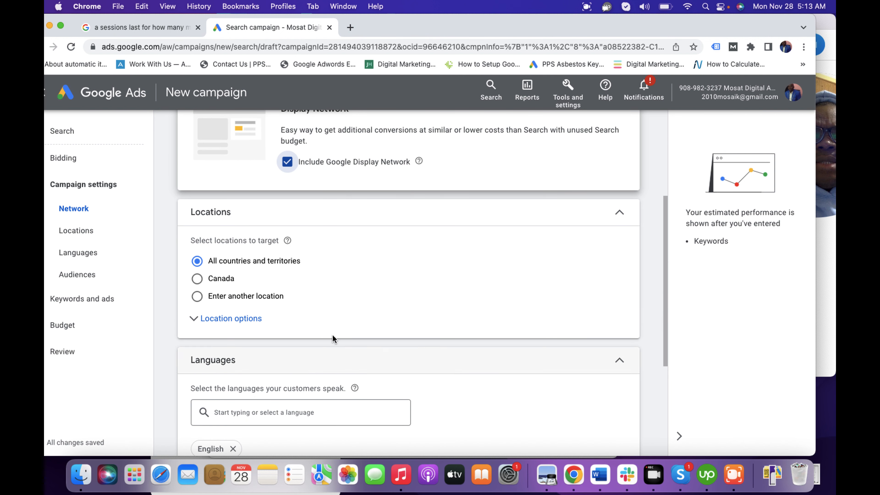
{"action": "left_click", "coordinate": [198, 279]}
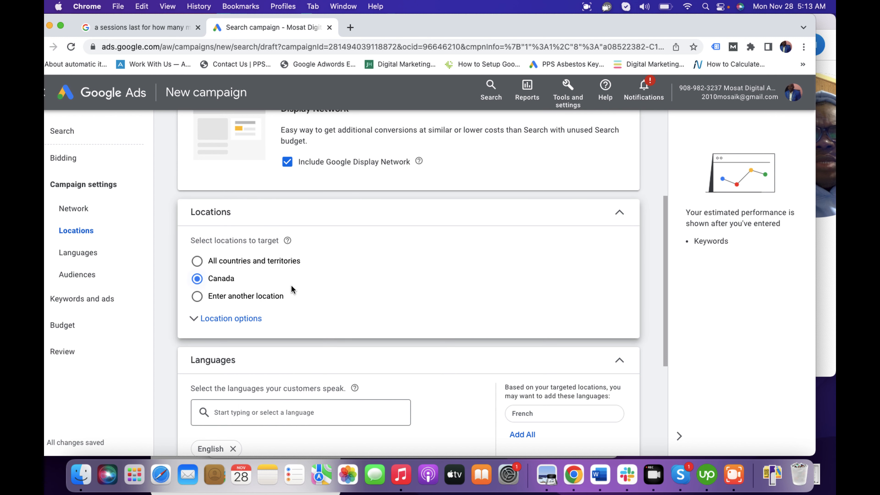
{"action": "left_click", "coordinate": [242, 319]}
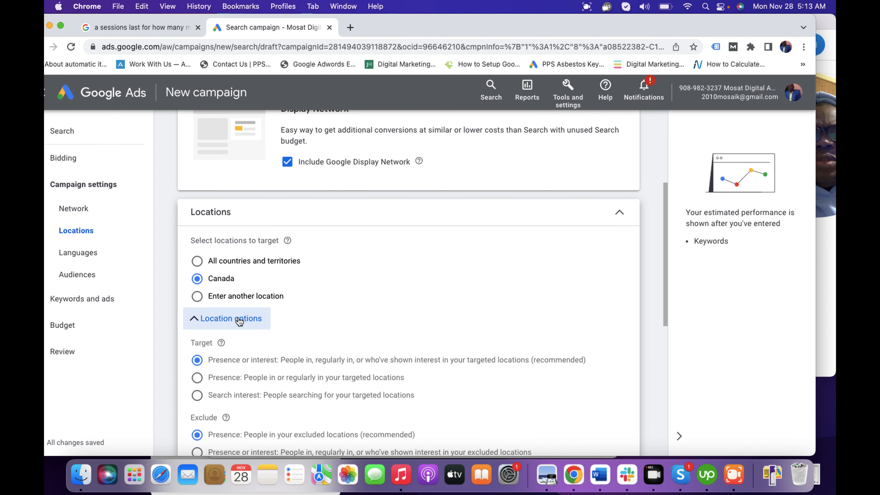
{"action": "left_click", "coordinate": [664, 301]}
{"action": "left_click_drag", "start_coordinate": [665, 301], "coordinate": [670, 330]}
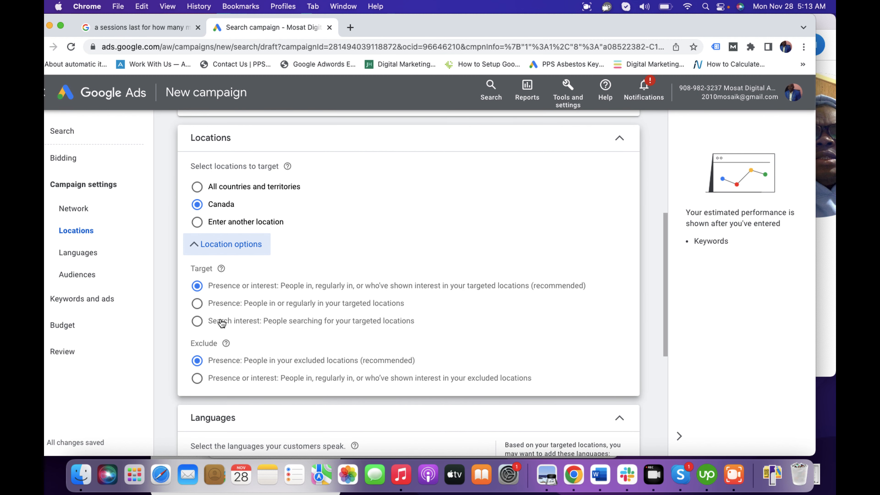
{"action": "left_click", "coordinate": [199, 304]}
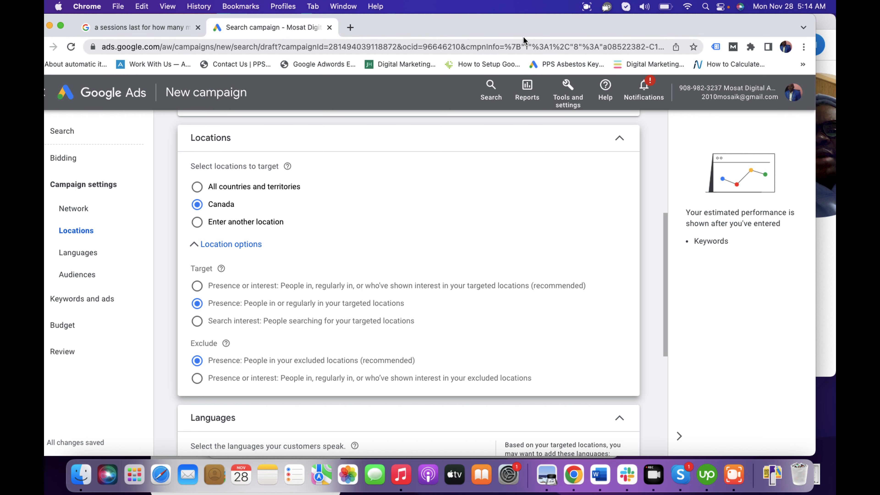
Step: Show the additional campaign settings below Languages and open the Dynamic Search Ads setting
{"action": "left_click_drag", "start_coordinate": [521, 34], "coordinate": [480, 18]}
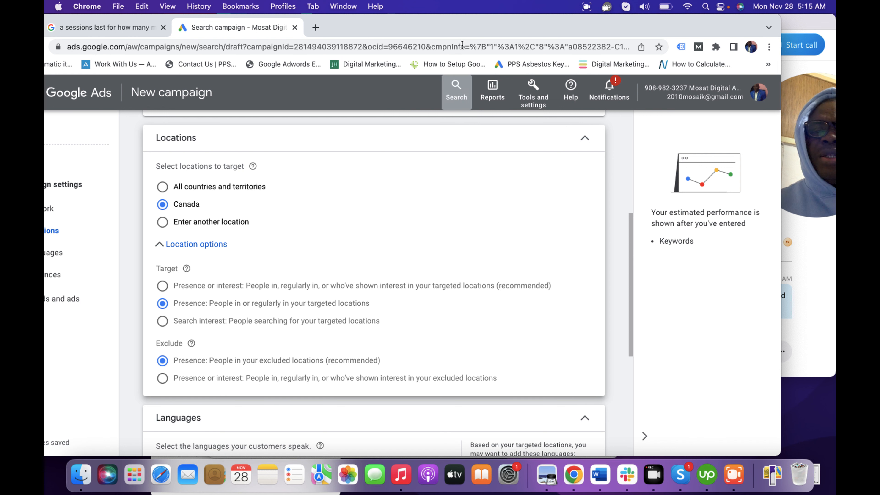
{"action": "left_click_drag", "start_coordinate": [629, 308], "coordinate": [632, 388]}
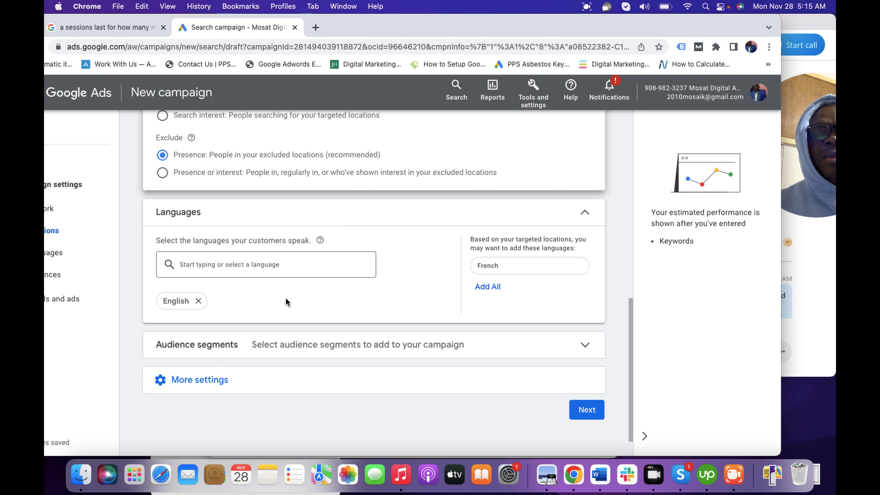
{"action": "left_click", "coordinate": [217, 389]}
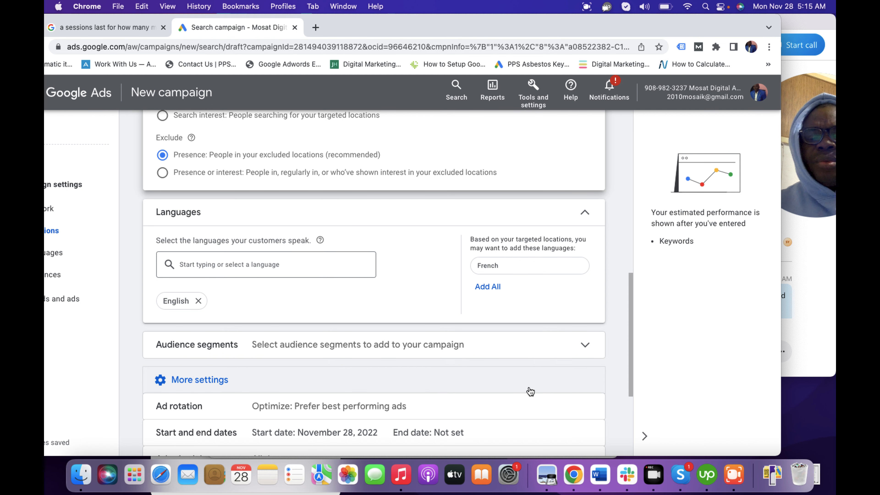
{"action": "left_click_drag", "start_coordinate": [629, 374], "coordinate": [632, 436]}
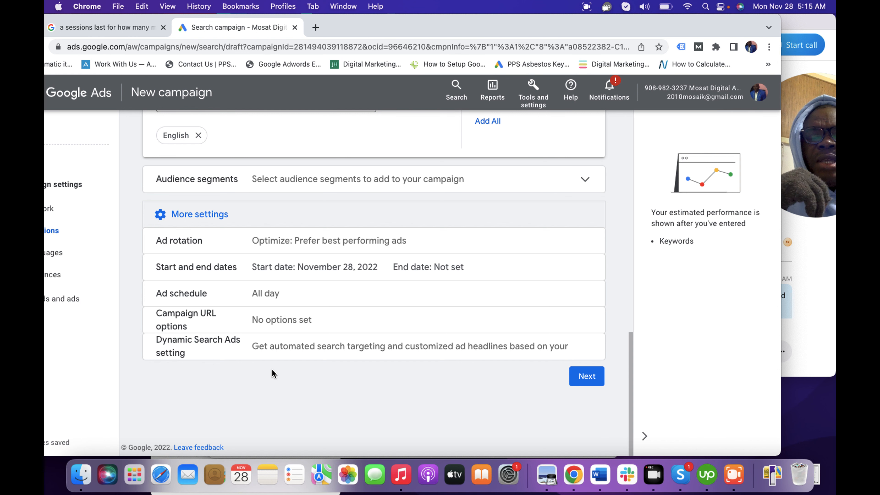
{"action": "left_click", "coordinate": [291, 348]}
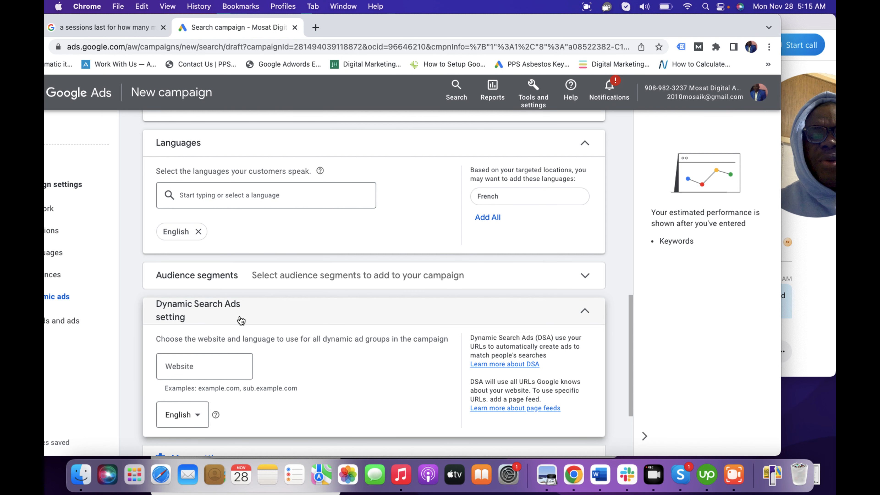
{"action": "left_click_drag", "start_coordinate": [630, 345], "coordinate": [627, 383]}
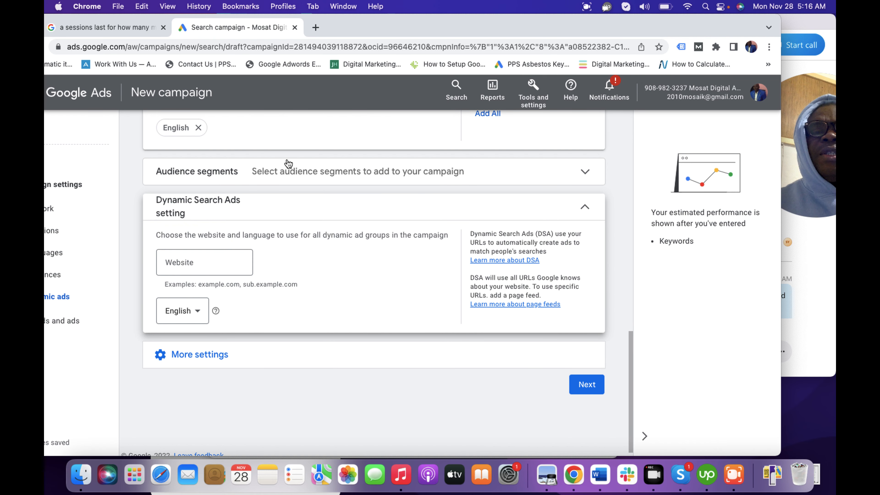
Step: Copy the 911gear.ca address from a new browser tab and enter it as the Dynamic Search Ads website
{"action": "left_click", "coordinate": [316, 28]}
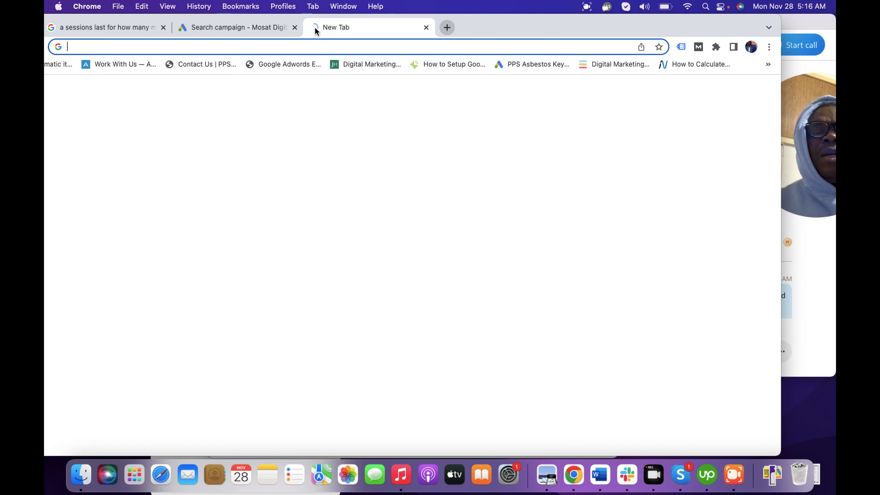
{"action": "type", "text": "911gear.ca"}
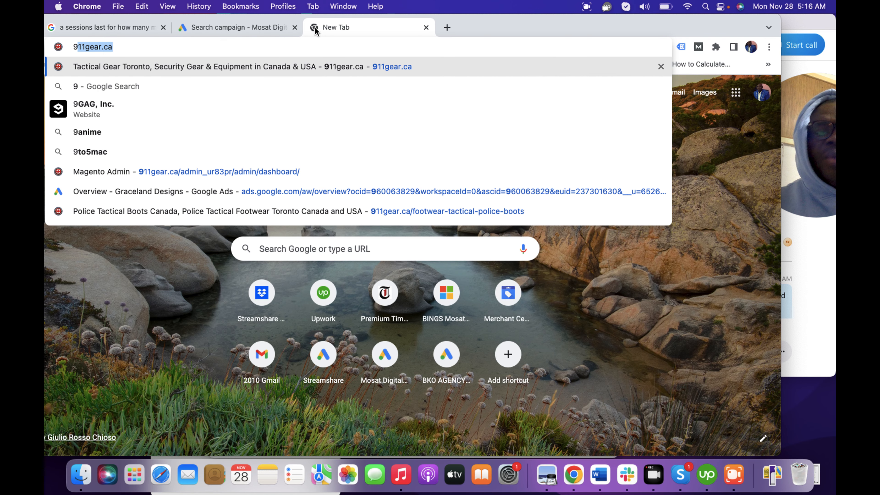
{"action": "left_click_drag", "start_coordinate": [134, 46], "coordinate": [44, 53]}
{"action": "key", "text": "super+c"}
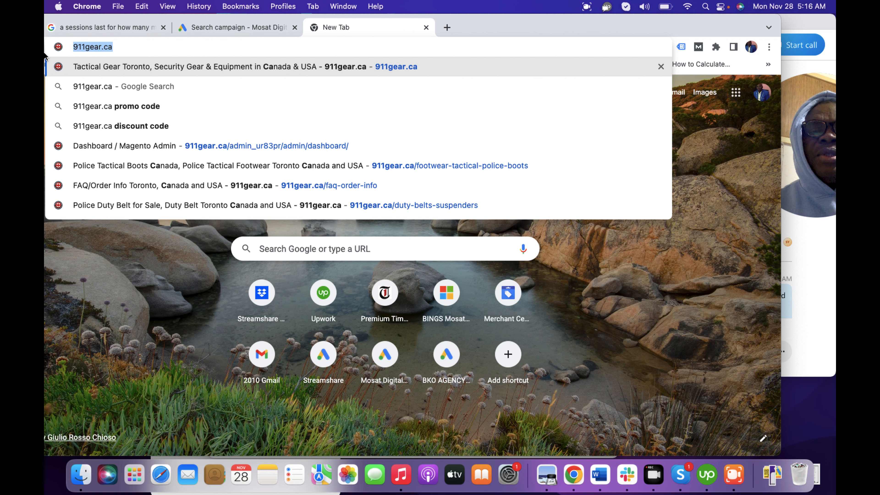
{"action": "left_click", "coordinate": [217, 31]}
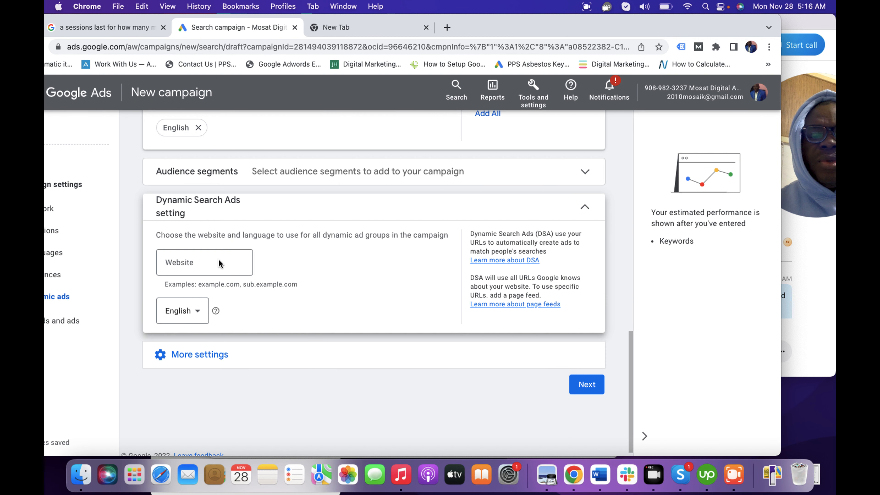
{"action": "left_click", "coordinate": [188, 265]}
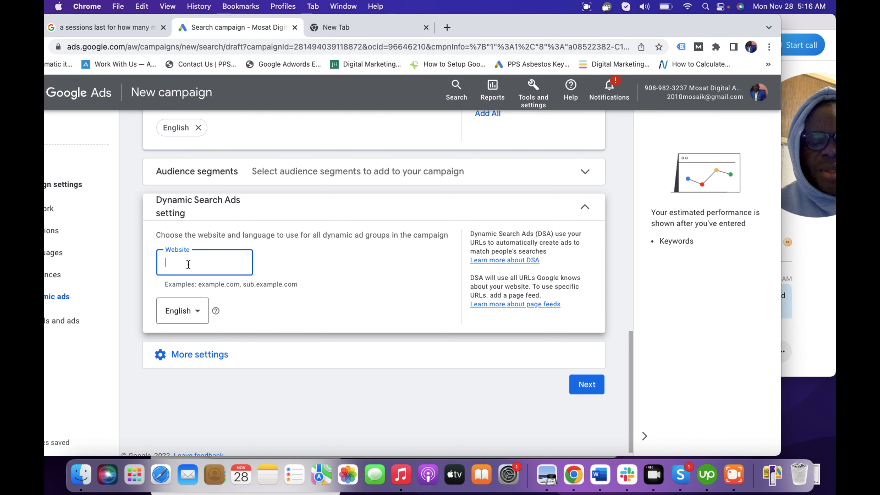
{"action": "key", "text": "super+v"}
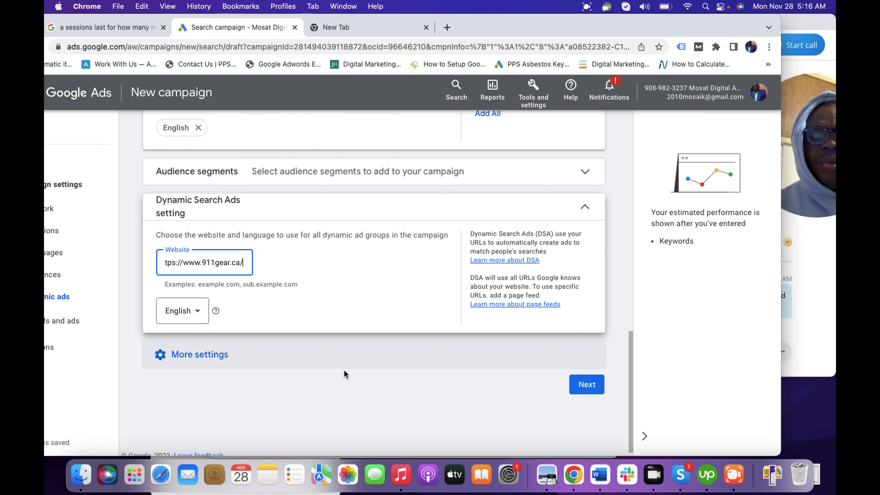
Step: Show the additional campaign settings and set the ad schedule to Mondays - Fridays from 07:00 to 22:00
{"action": "left_click", "coordinate": [213, 361]}
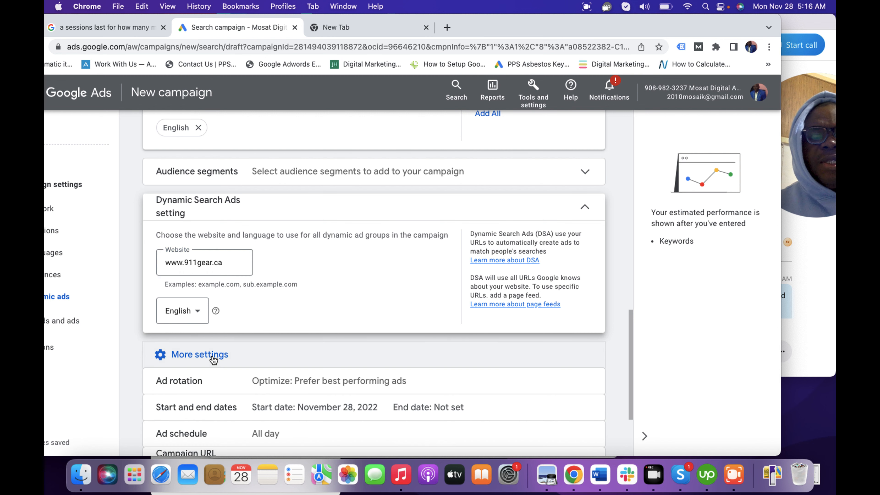
{"action": "left_click_drag", "start_coordinate": [632, 355], "coordinate": [629, 401]}
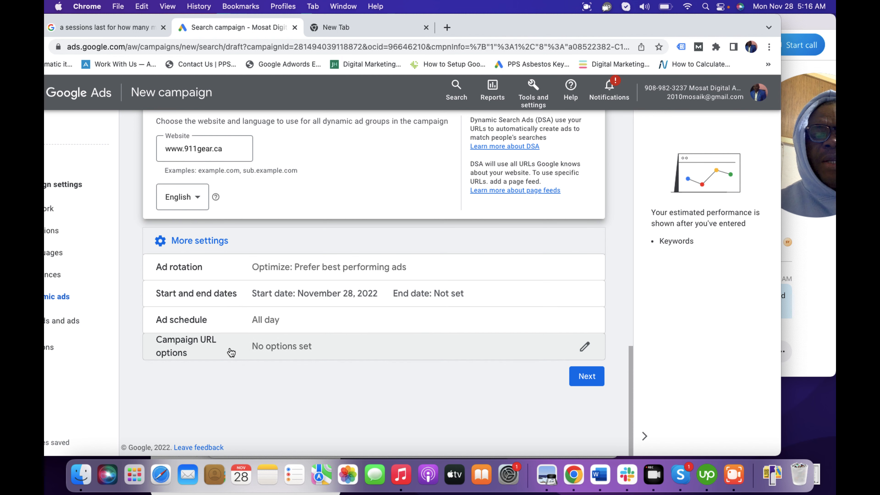
{"action": "left_click", "coordinate": [264, 327]}
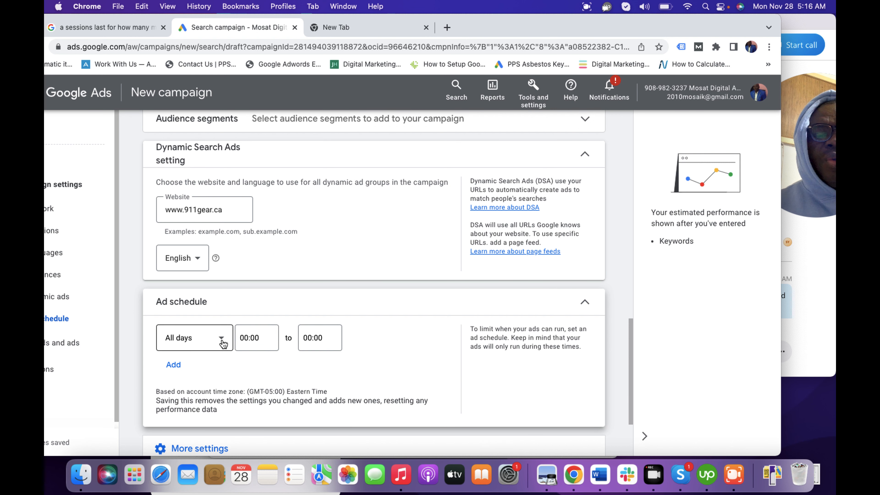
{"action": "left_click", "coordinate": [222, 341]}
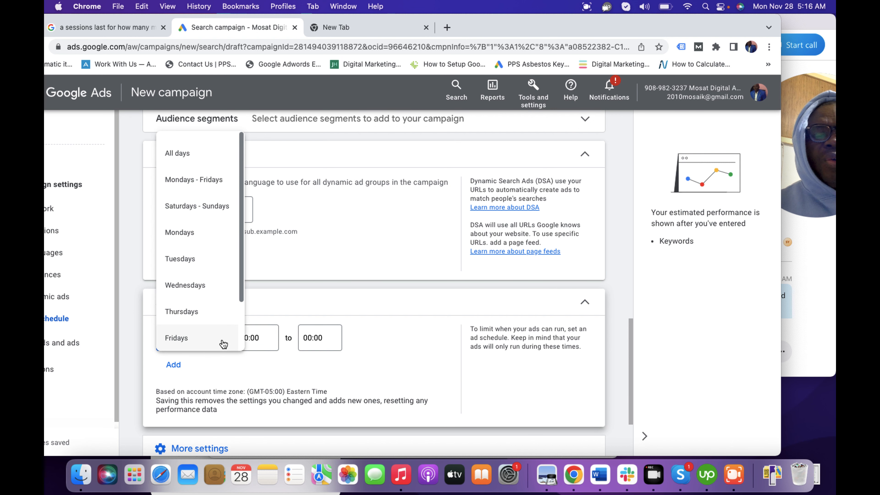
{"action": "left_click", "coordinate": [193, 180]}
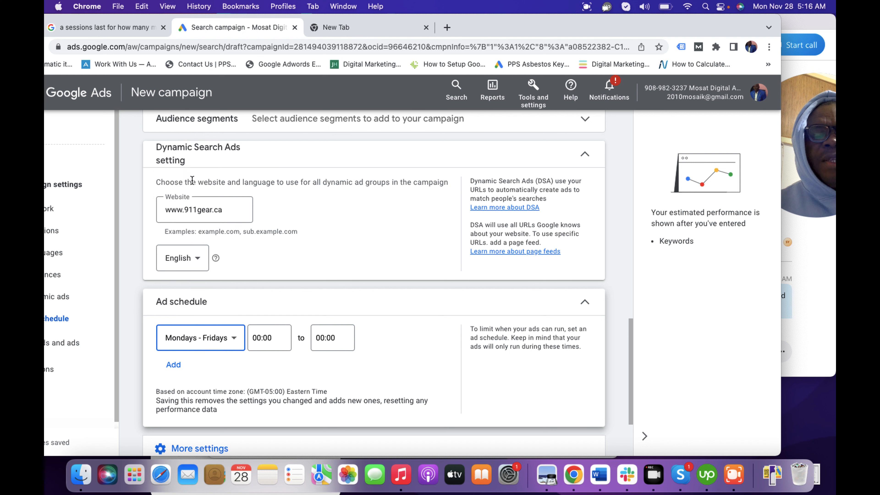
{"action": "left_click", "coordinate": [267, 339]}
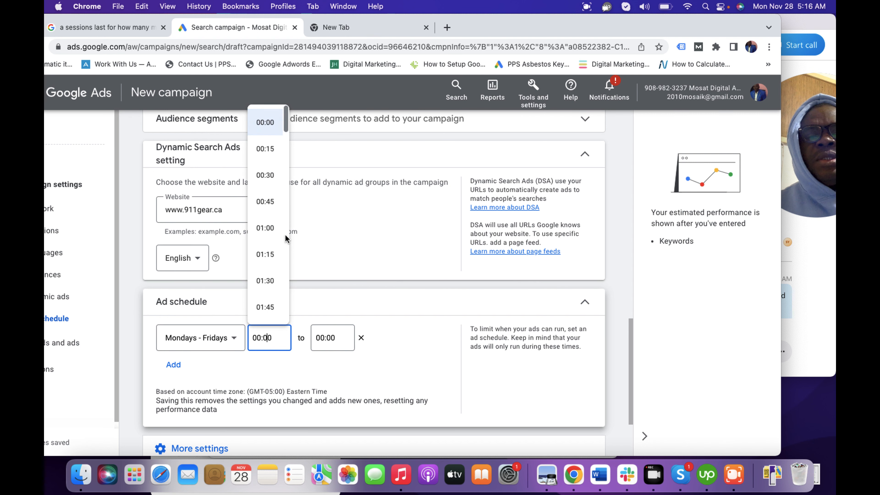
{"action": "left_click_drag", "start_coordinate": [286, 120], "coordinate": [293, 176]}
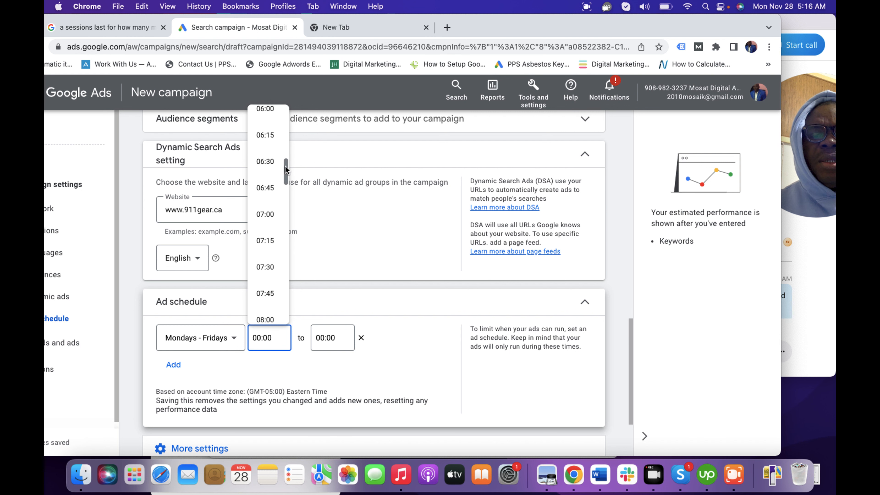
{"action": "left_click", "coordinate": [267, 216]}
{"action": "left_click", "coordinate": [329, 342]}
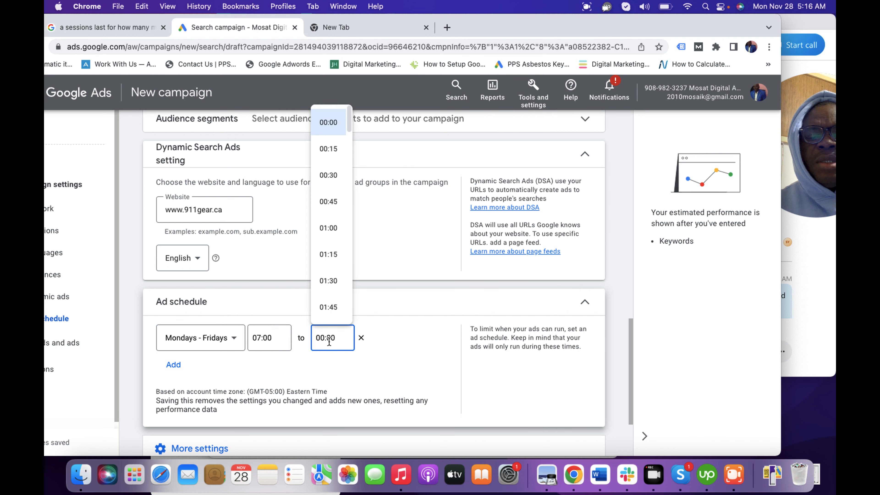
{"action": "left_click_drag", "start_coordinate": [349, 126], "coordinate": [351, 298]}
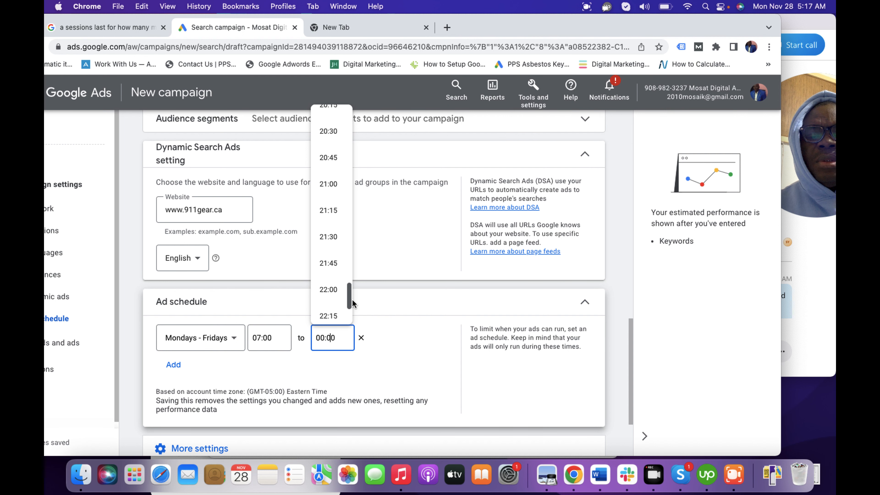
{"action": "left_click", "coordinate": [328, 290]}
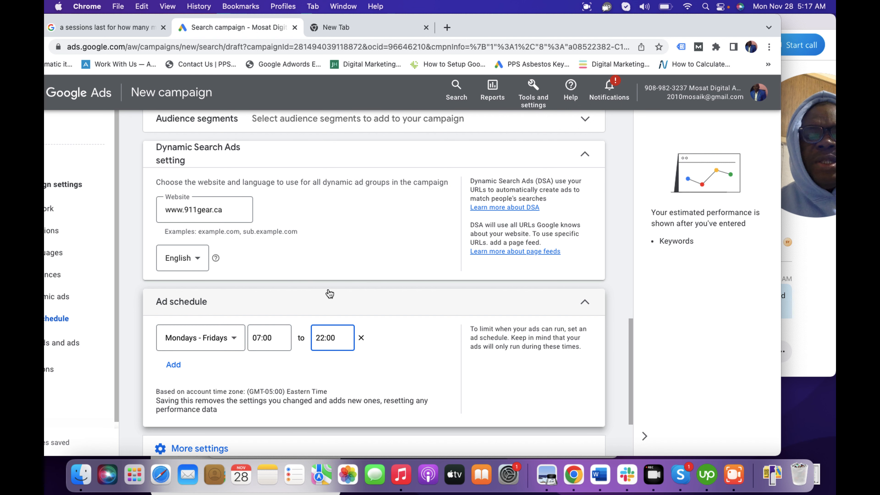
Step: Add a second ad schedule entry for Saturdays from 08:00 to 20:00
{"action": "left_click", "coordinate": [175, 365]}
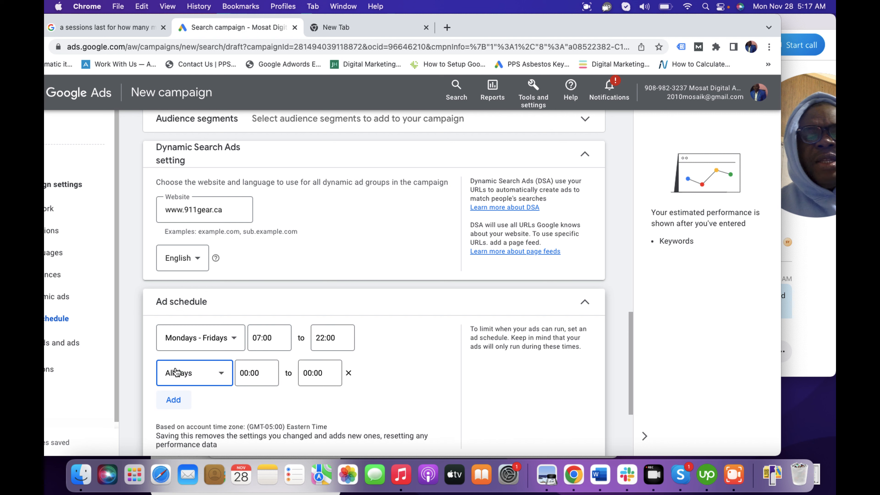
{"action": "left_click", "coordinate": [205, 383]}
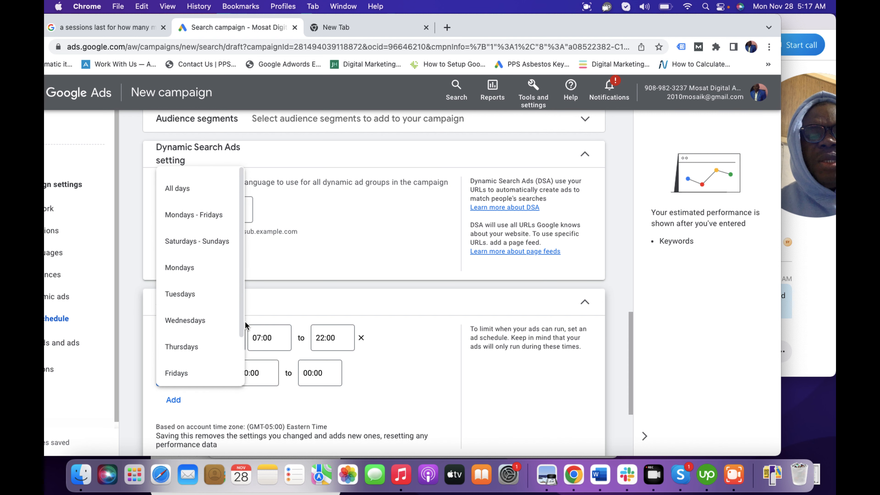
{"action": "left_click_drag", "start_coordinate": [241, 322], "coordinate": [240, 360]}
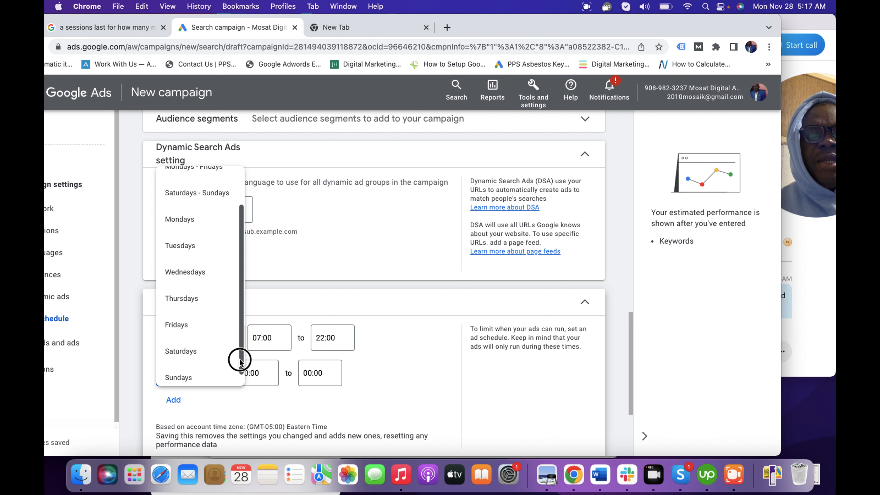
{"action": "left_click", "coordinate": [199, 361]}
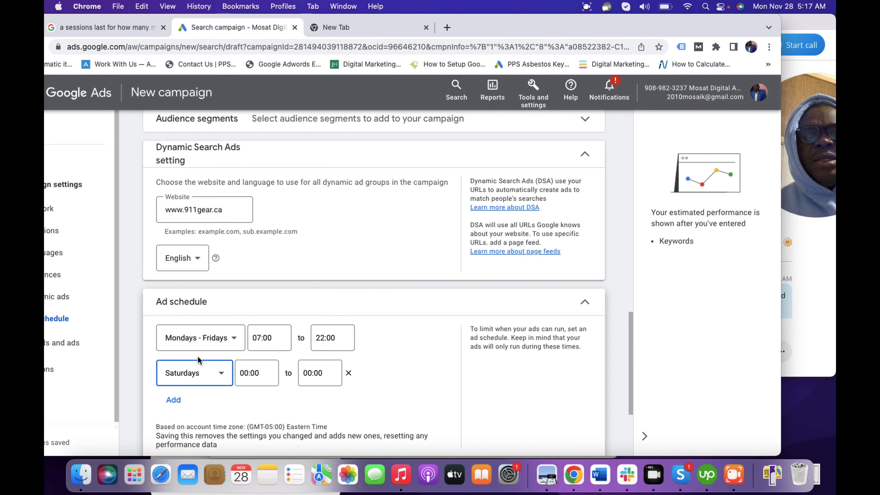
{"action": "left_click", "coordinate": [252, 375]}
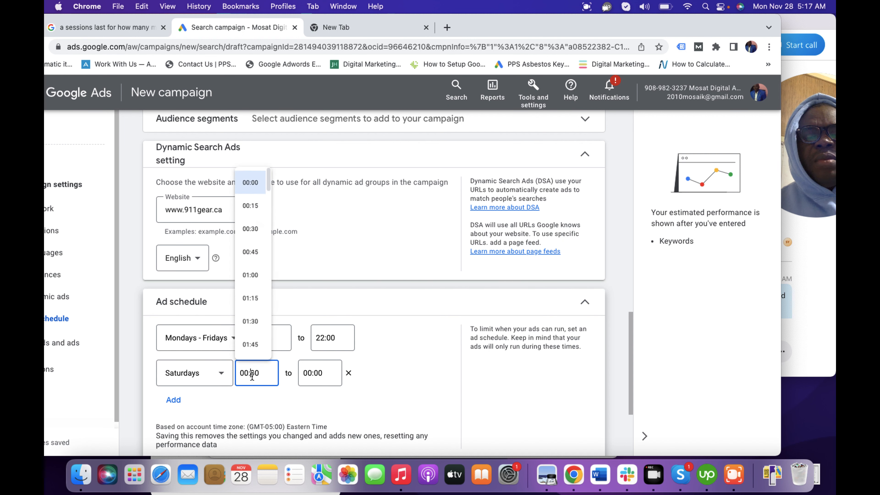
{"action": "left_click_drag", "start_coordinate": [274, 156], "coordinate": [276, 218]}
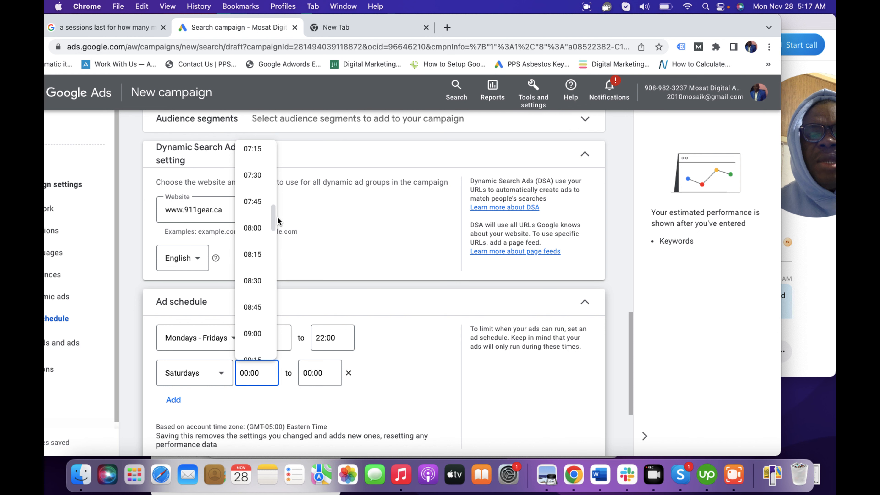
{"action": "left_click", "coordinate": [260, 228]}
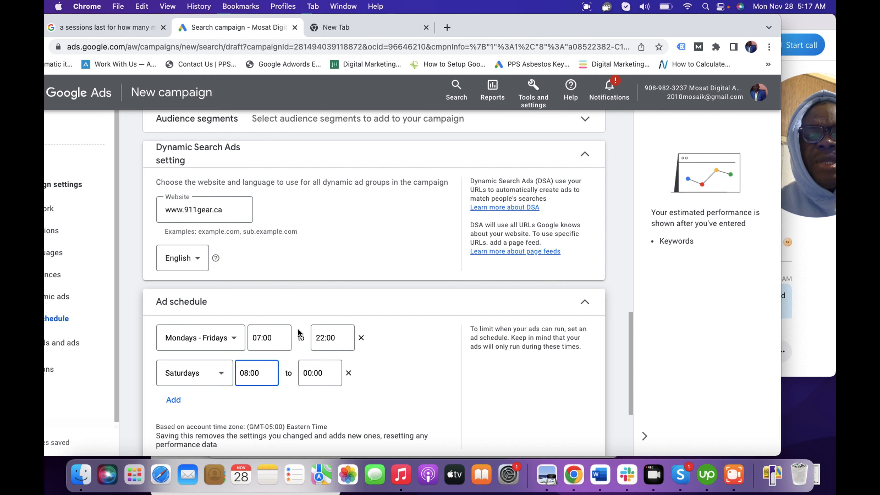
{"action": "left_click", "coordinate": [312, 374]}
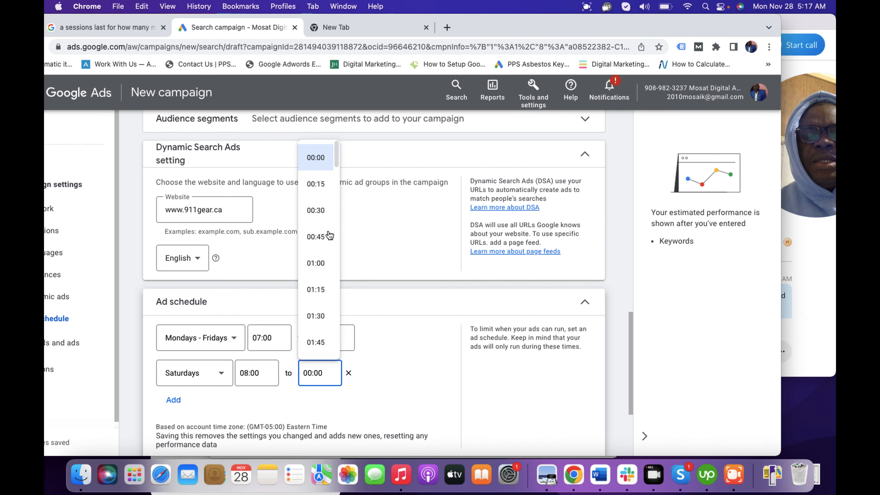
{"action": "left_click_drag", "start_coordinate": [338, 154], "coordinate": [341, 318]}
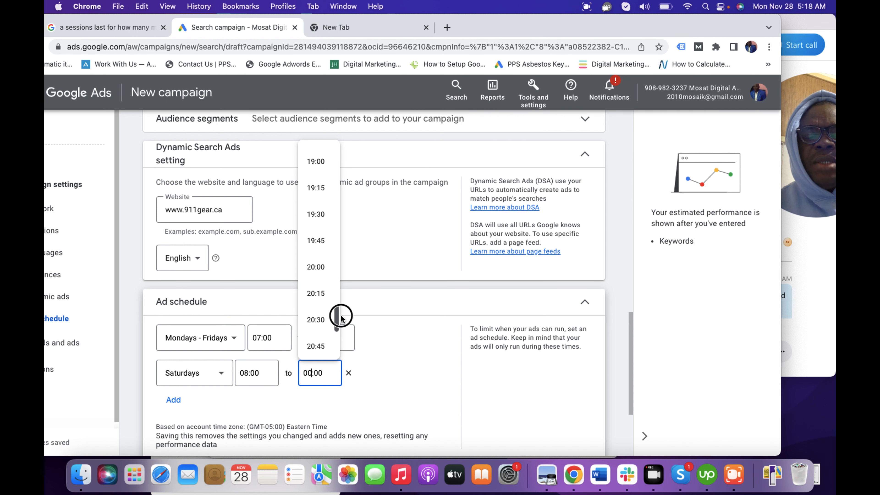
{"action": "left_click", "coordinate": [316, 268]}
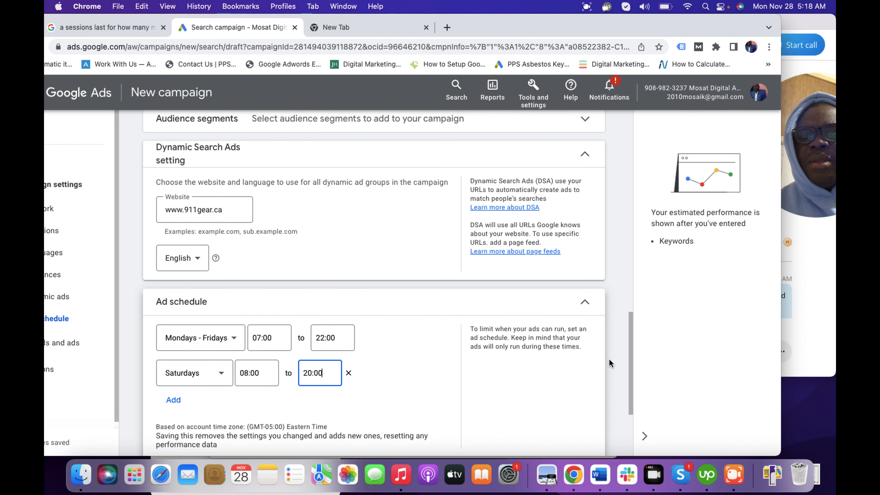
Step: Show the remaining additional campaign settings below the ad schedule and proceed to Keywords and ads
{"action": "left_click_drag", "start_coordinate": [631, 365], "coordinate": [628, 416]}
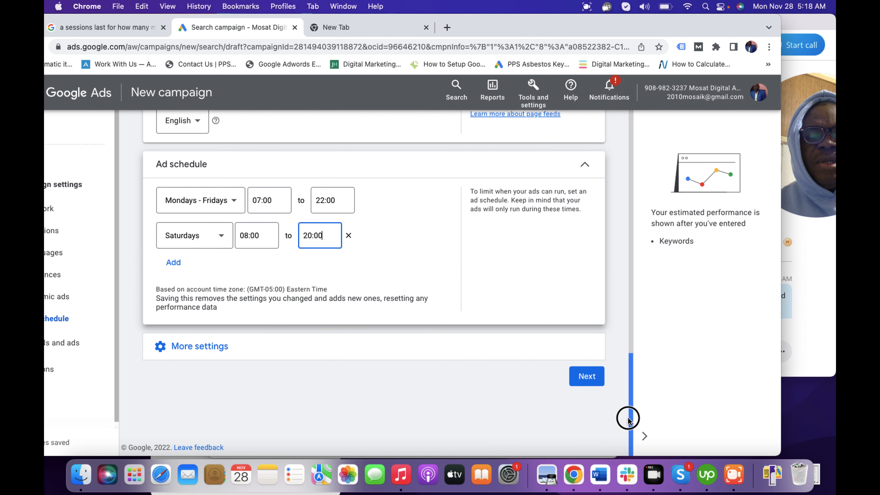
{"action": "left_click", "coordinate": [207, 348]}
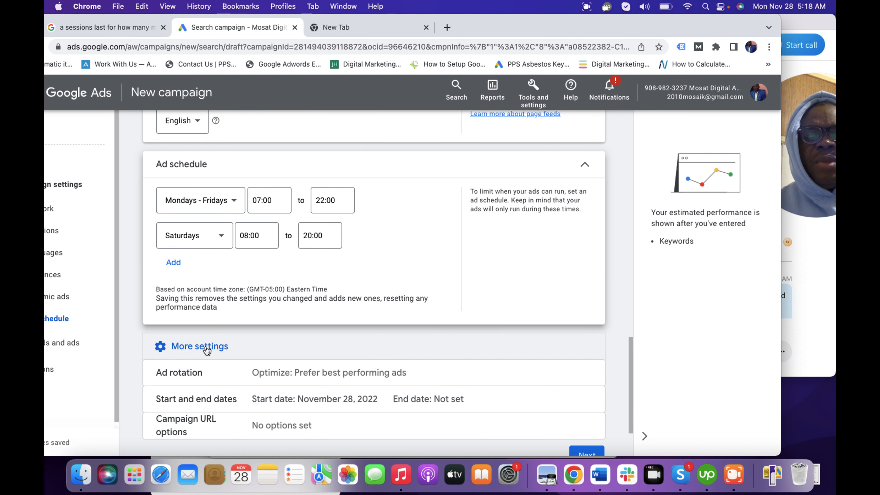
{"action": "left_click_drag", "start_coordinate": [632, 387], "coordinate": [638, 419]}
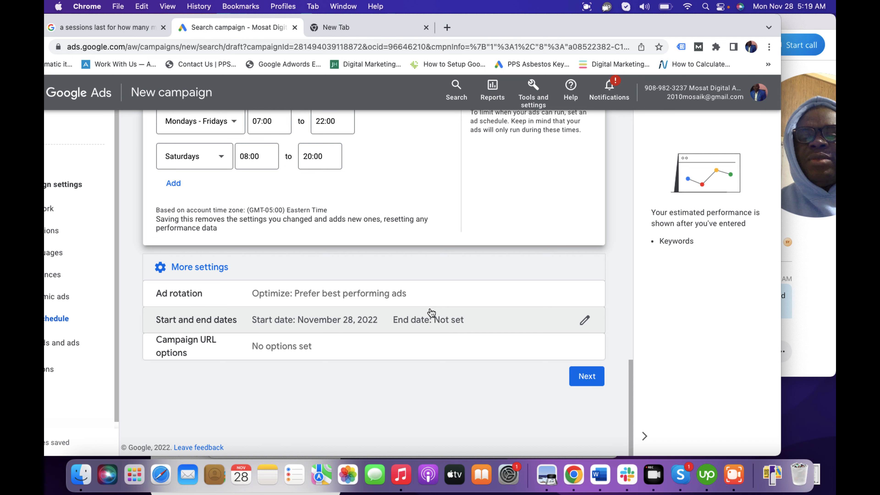
{"action": "left_click", "coordinate": [583, 378]}
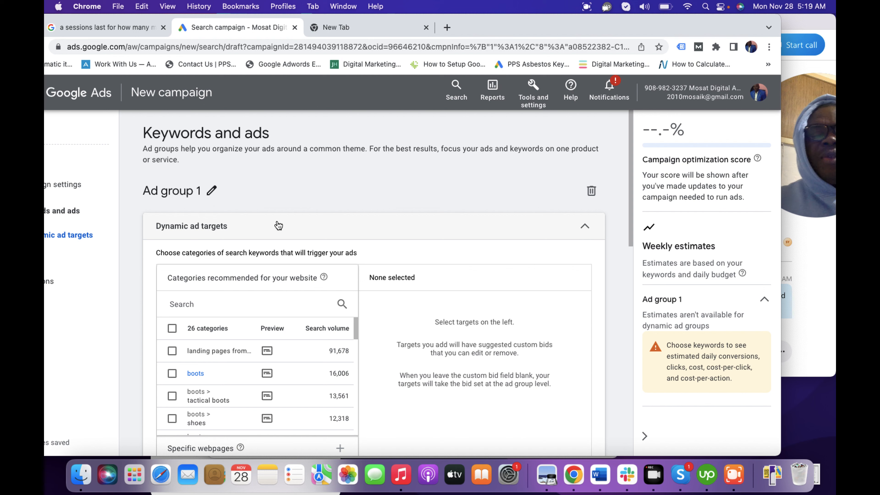
Step: Look over the recommended dynamic ad target categories and open the 911gear.ca homepage in the other browser tab
{"action": "left_click_drag", "start_coordinate": [629, 224], "coordinate": [595, 182]}
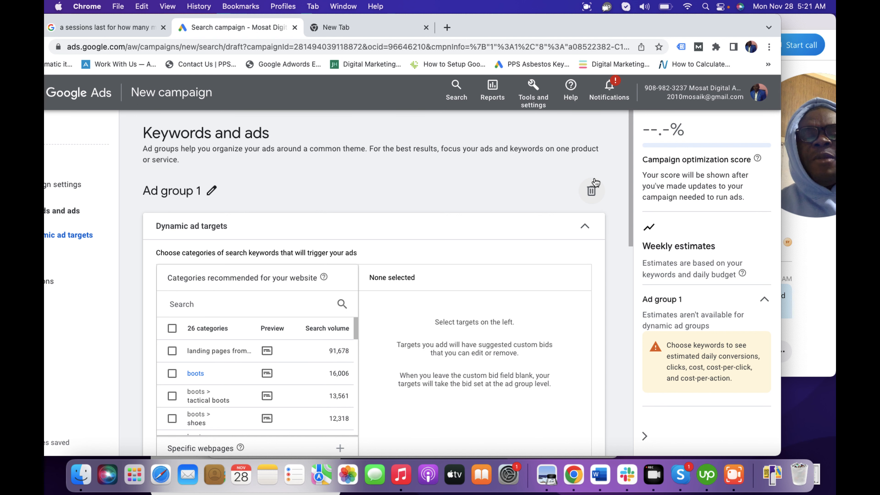
{"action": "left_click_drag", "start_coordinate": [630, 214], "coordinate": [631, 246]}
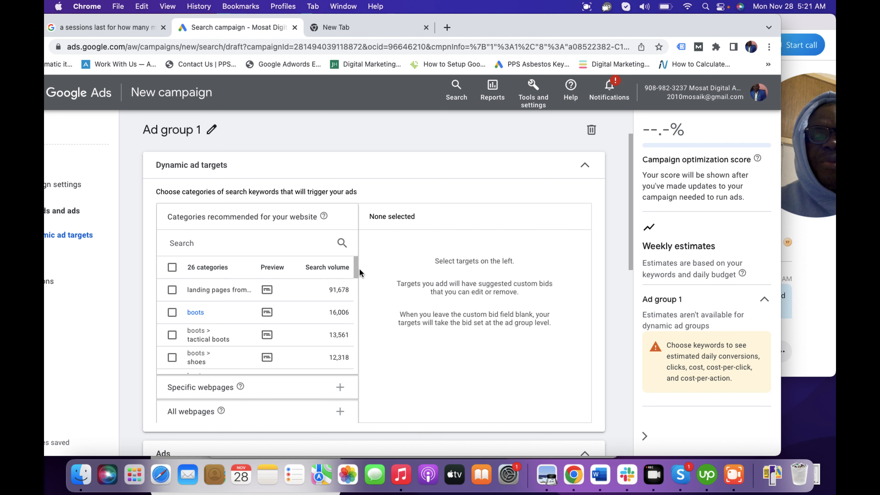
{"action": "left_click_drag", "start_coordinate": [356, 271], "coordinate": [356, 253]}
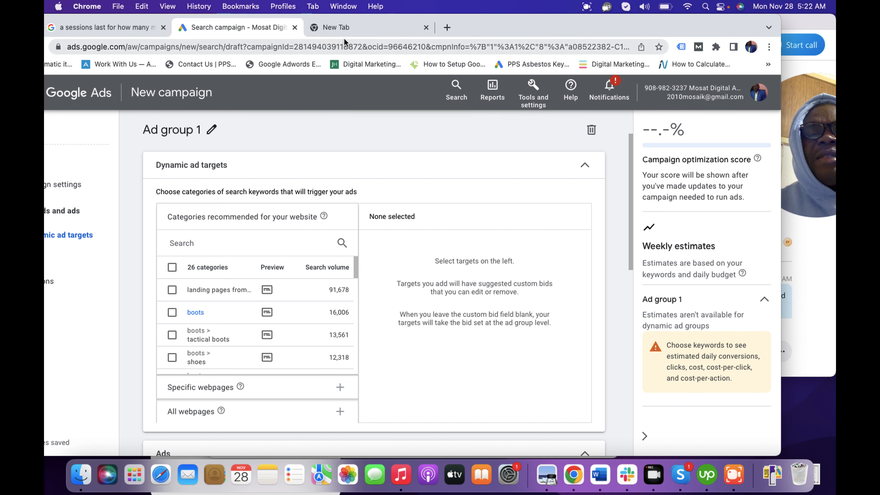
{"action": "left_click", "coordinate": [337, 33]}
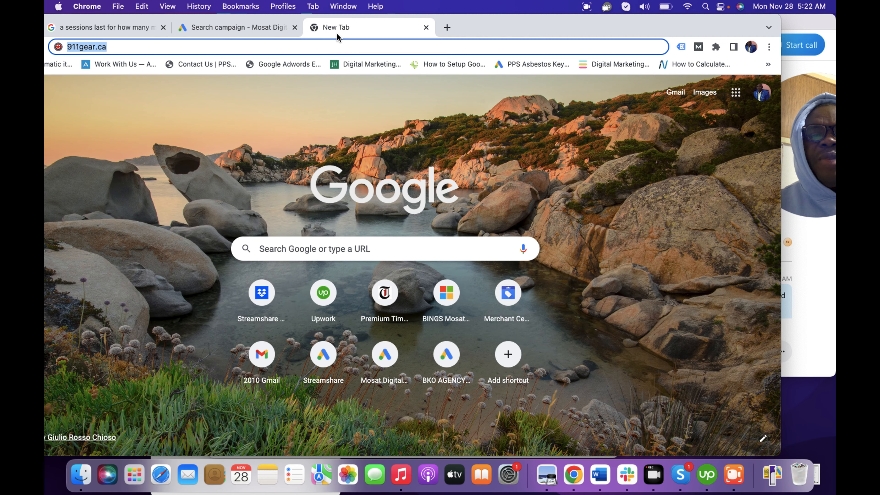
{"action": "key", "text": "Return"}
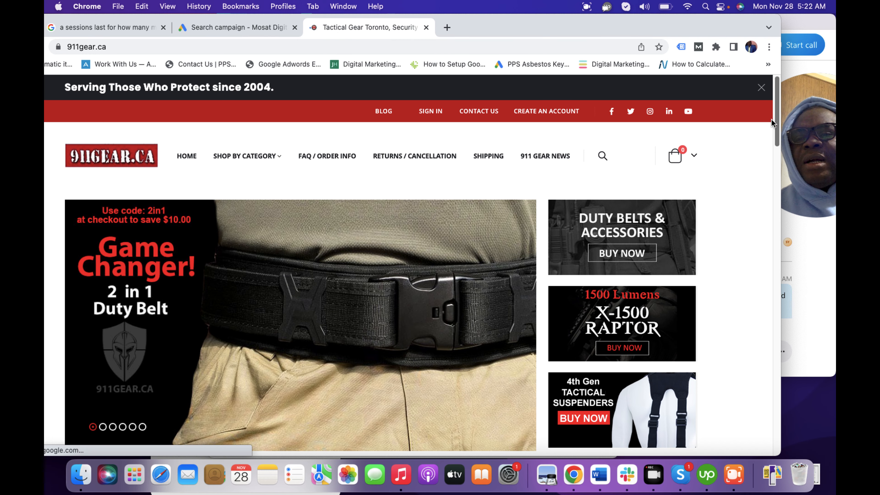
Step: Look over the featured and popular products on the 911gear.ca homepage
{"action": "left_click_drag", "start_coordinate": [776, 121], "coordinate": [736, 152]}
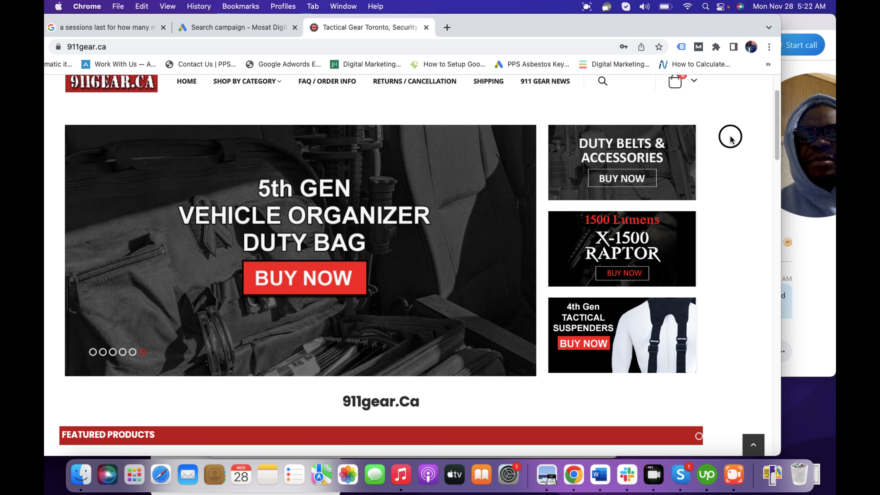
{"action": "scroll", "coordinate": [732, 169], "scroll_direction": "down", "scroll_amount": 6}
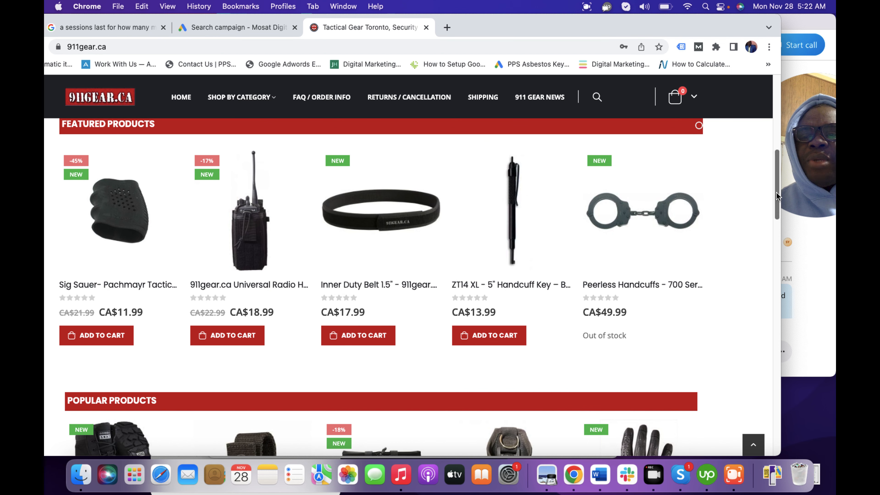
{"action": "left_click_drag", "start_coordinate": [776, 194], "coordinate": [782, 346]}
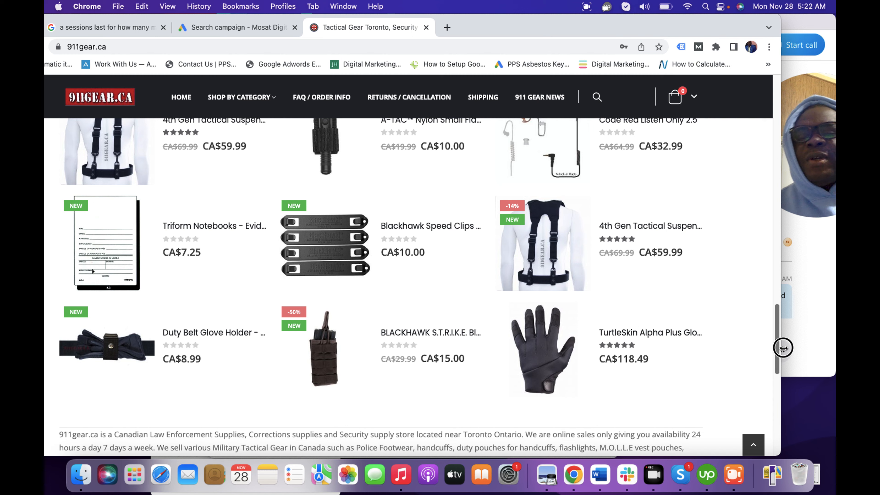
{"action": "left_click_drag", "start_coordinate": [783, 347], "coordinate": [719, 137]}
{"action": "scroll", "coordinate": [727, 199], "scroll_direction": "down", "scroll_amount": 15}
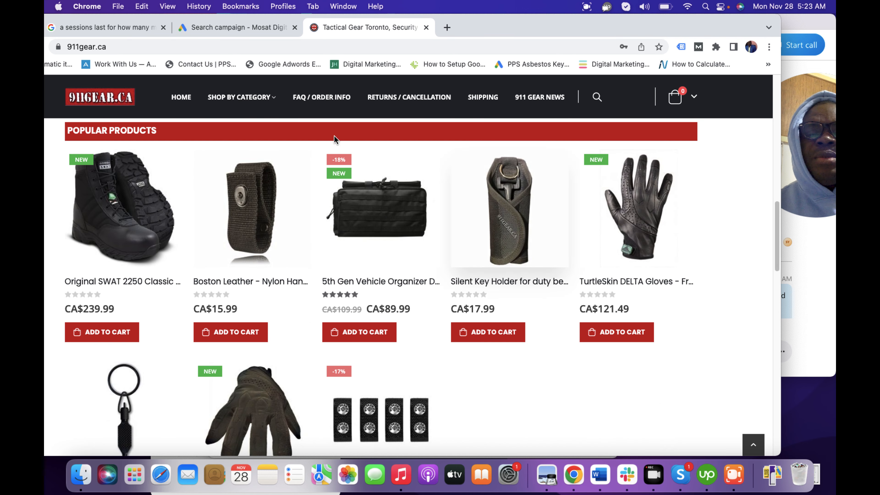
{"action": "left_click", "coordinate": [211, 26]}
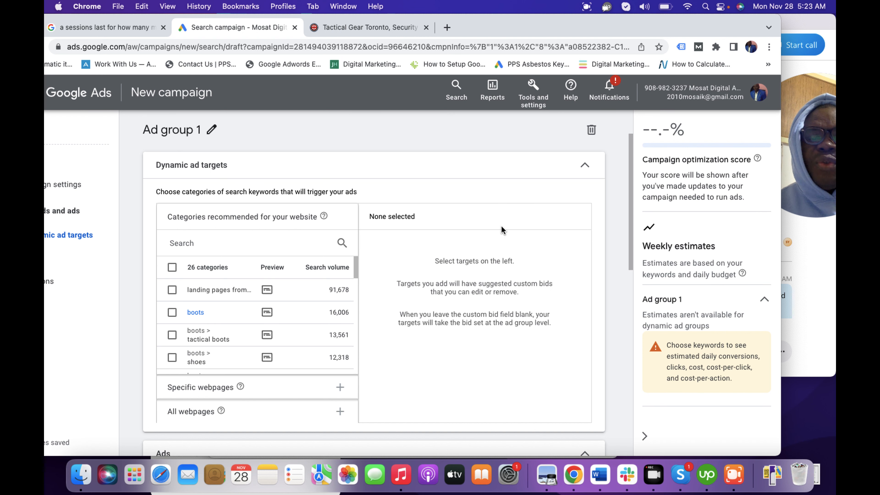
{"action": "left_click", "coordinate": [202, 395]}
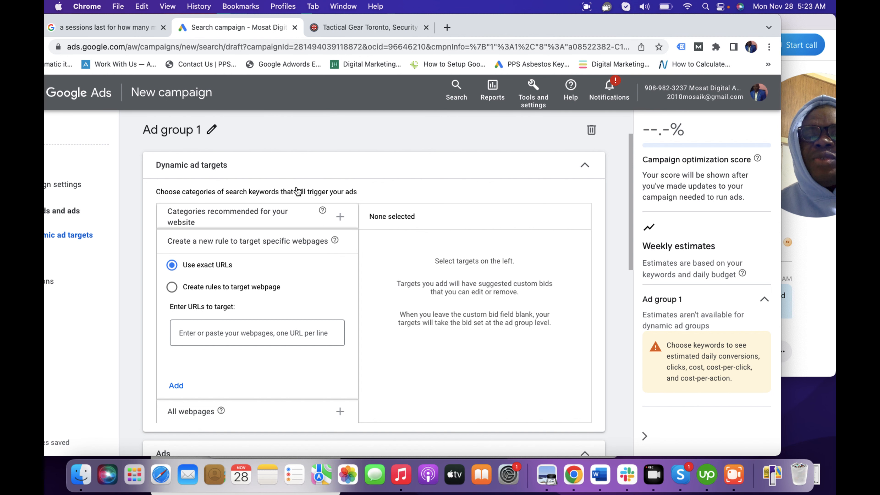
{"action": "left_click", "coordinate": [375, 27]}
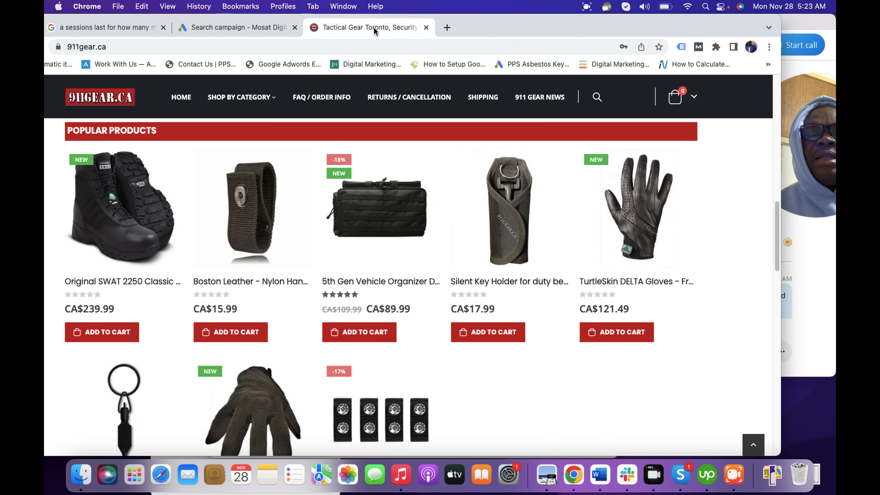
{"action": "left_click", "coordinate": [252, 53]}
{"action": "key", "text": "super+c"}
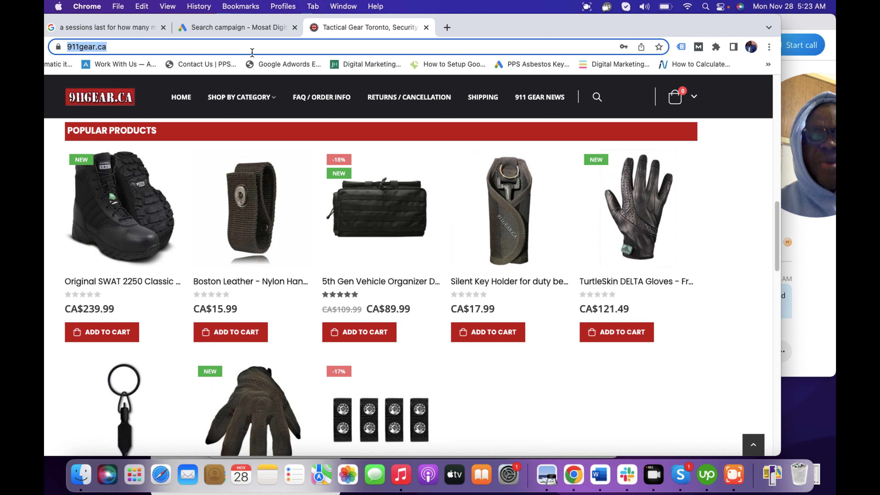
{"action": "left_click", "coordinate": [207, 25]}
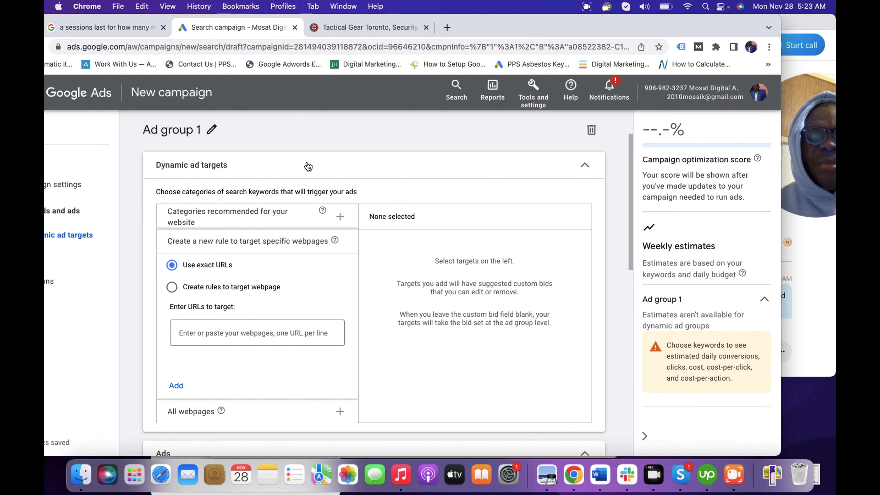
{"action": "left_click", "coordinate": [220, 335]}
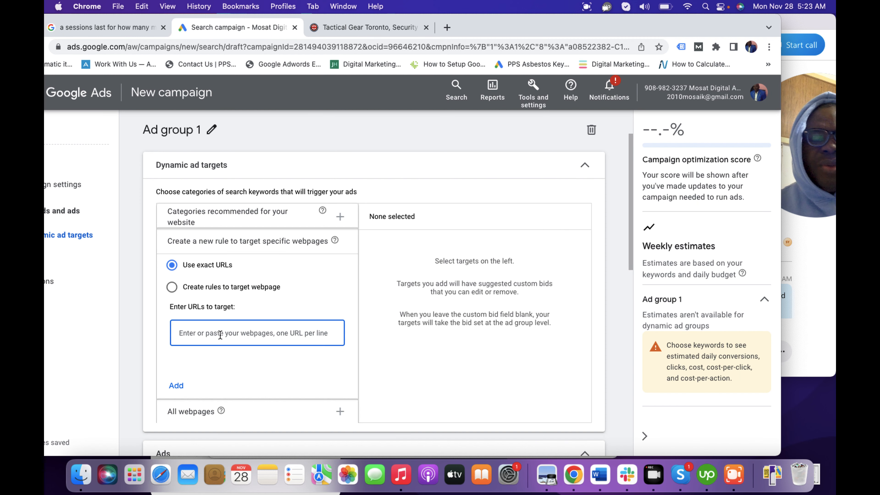
{"action": "key", "text": "super+v"}
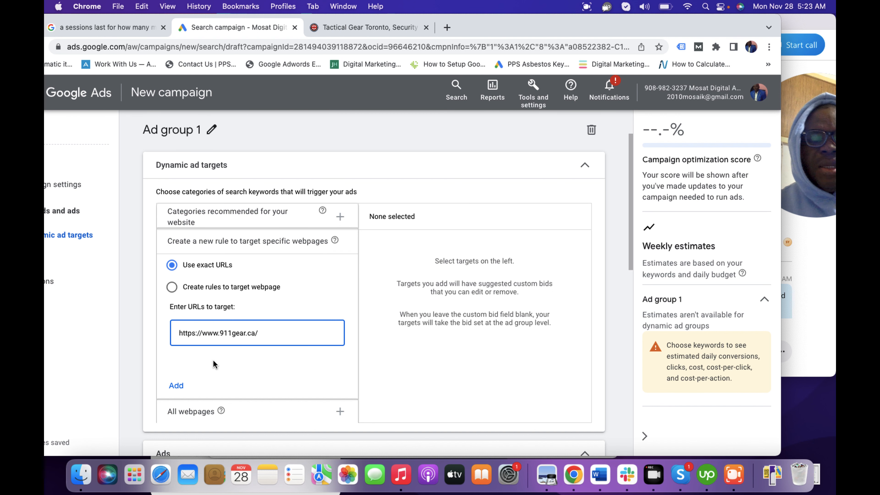
{"action": "left_click", "coordinate": [177, 386]}
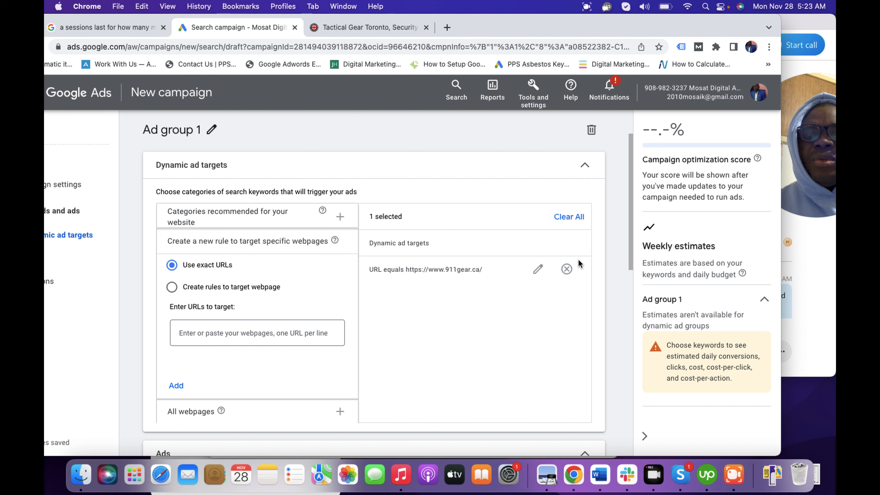
{"action": "left_click", "coordinate": [631, 244]}
{"action": "left_click_drag", "start_coordinate": [630, 244], "coordinate": [627, 275]}
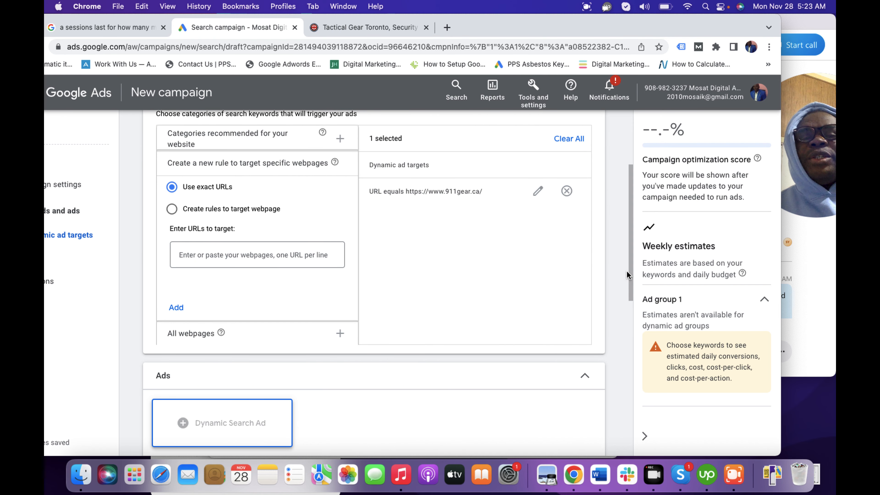
{"action": "left_click", "coordinate": [350, 28]}
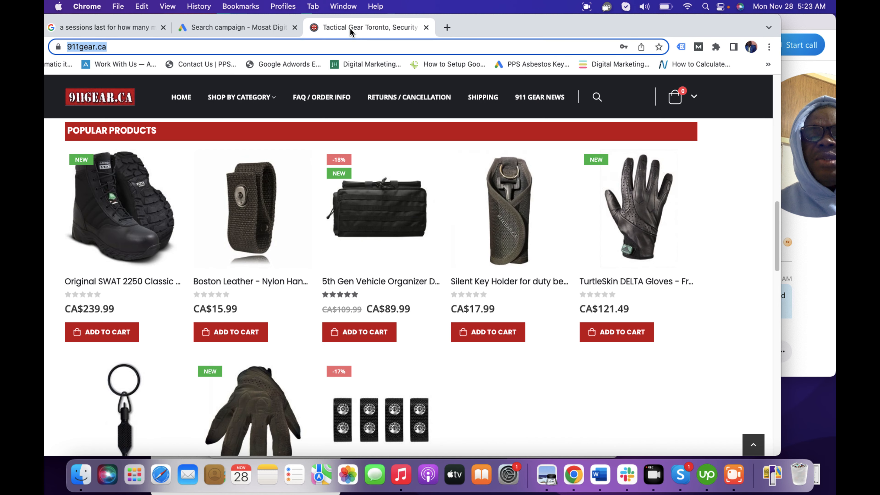
{"action": "left_click", "coordinate": [226, 28]}
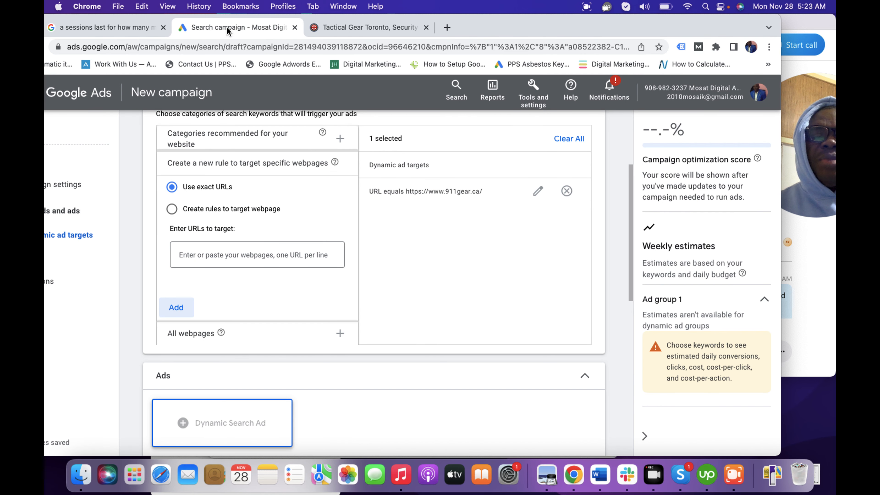
{"action": "left_click_drag", "start_coordinate": [629, 237], "coordinate": [620, 203]}
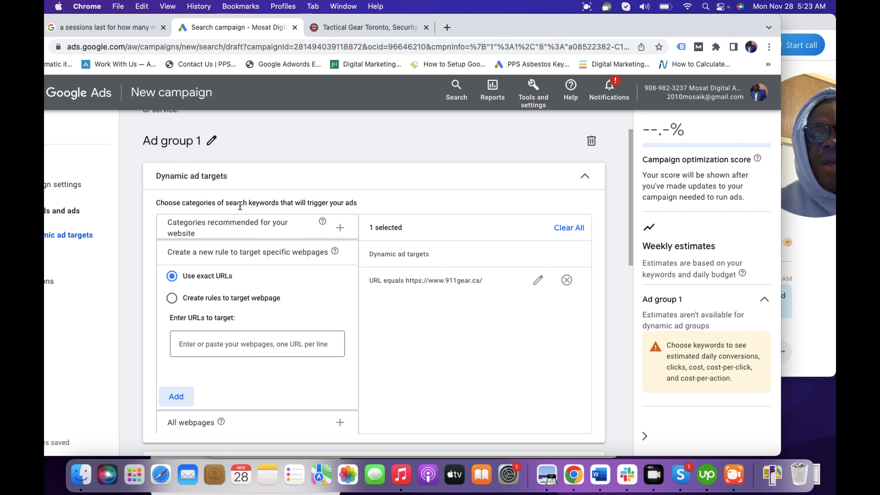
Step: Add the recommended website categories suspenders, 4th gen tactical suspenders and turtleskin to the dynamic ad targets
{"action": "left_click", "coordinate": [240, 224]}
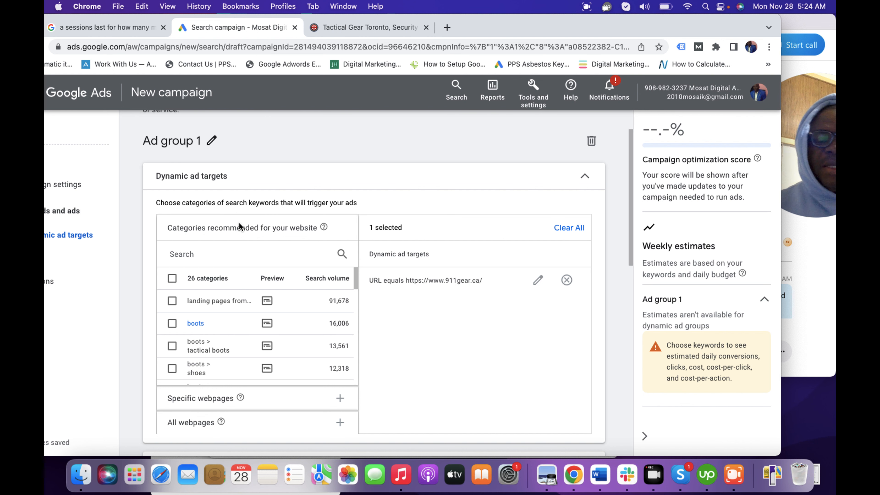
{"action": "left_click", "coordinate": [188, 250]}
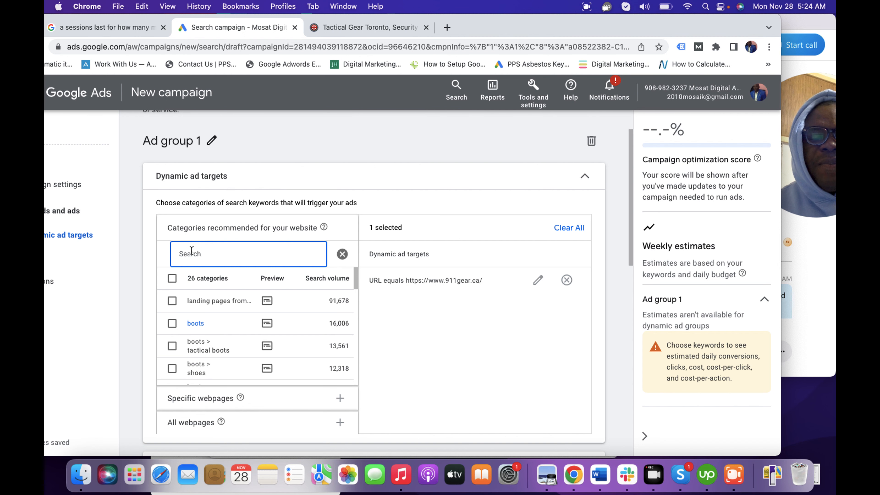
{"action": "left_click_drag", "start_coordinate": [355, 282], "coordinate": [357, 309]}
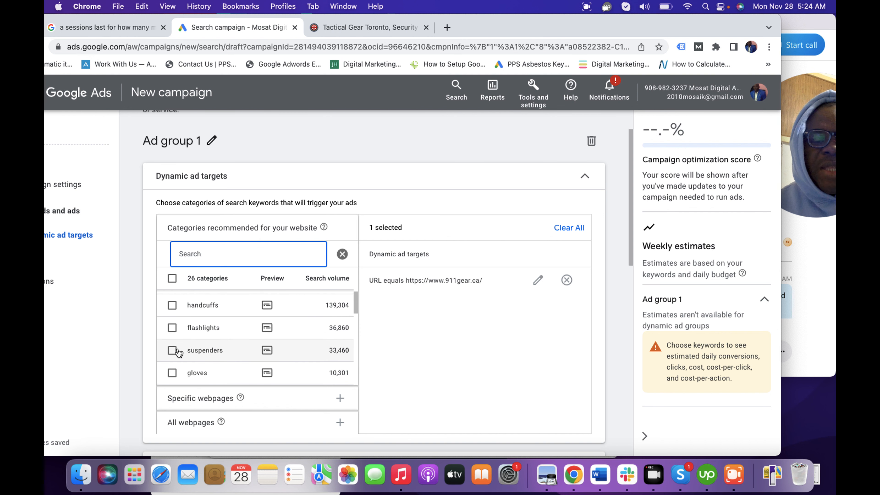
{"action": "left_click", "coordinate": [172, 350]}
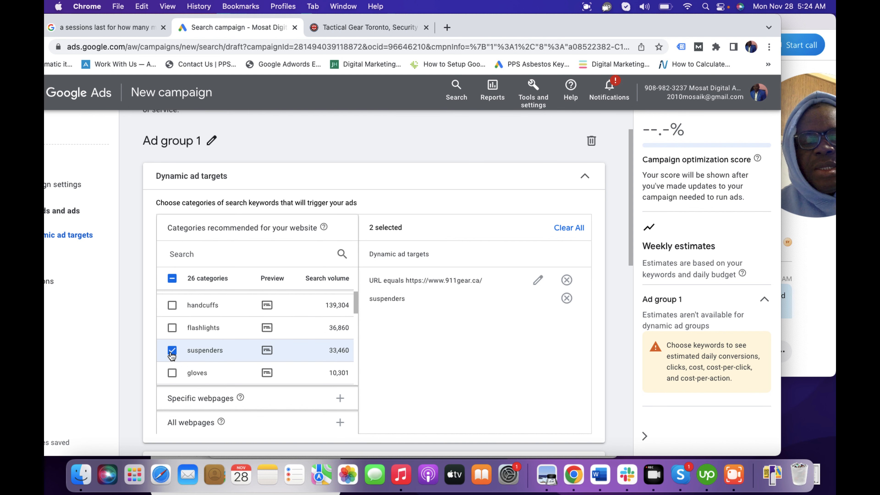
{"action": "left_click", "coordinate": [356, 304]}
{"action": "left_click_drag", "start_coordinate": [356, 305], "coordinate": [357, 328]}
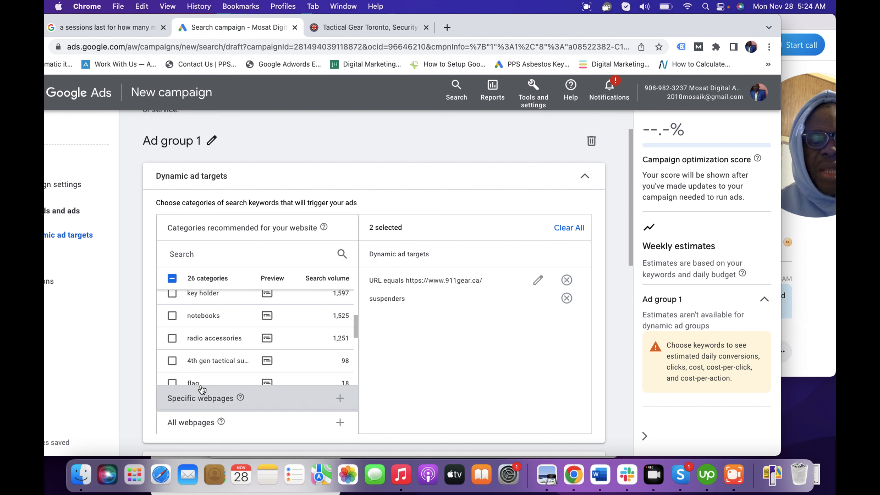
{"action": "left_click", "coordinate": [173, 363]}
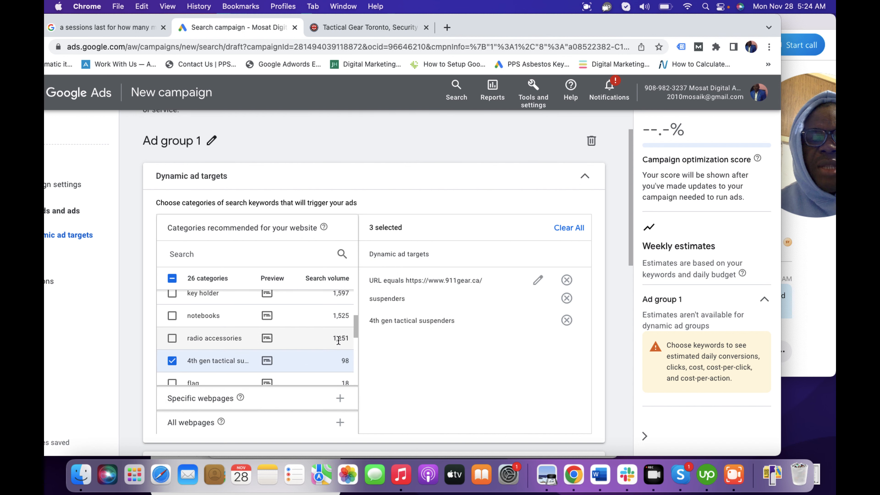
{"action": "left_click_drag", "start_coordinate": [355, 330], "coordinate": [355, 349]}
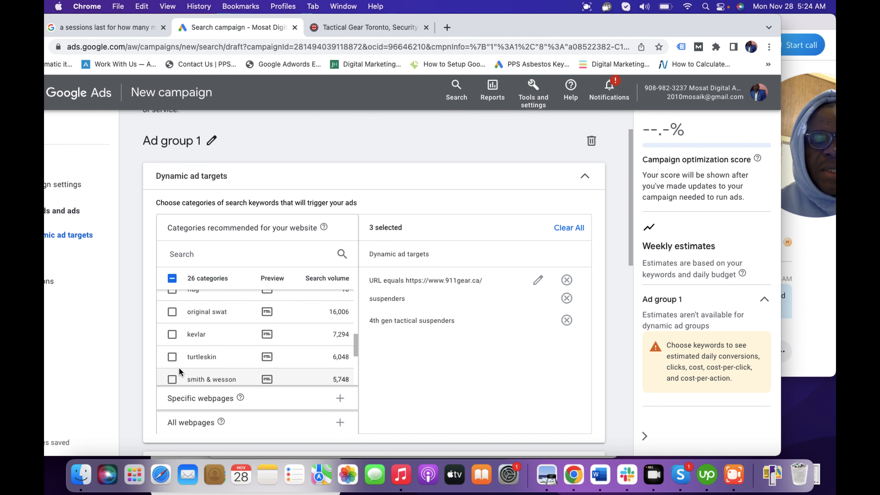
{"action": "left_click", "coordinate": [172, 358]}
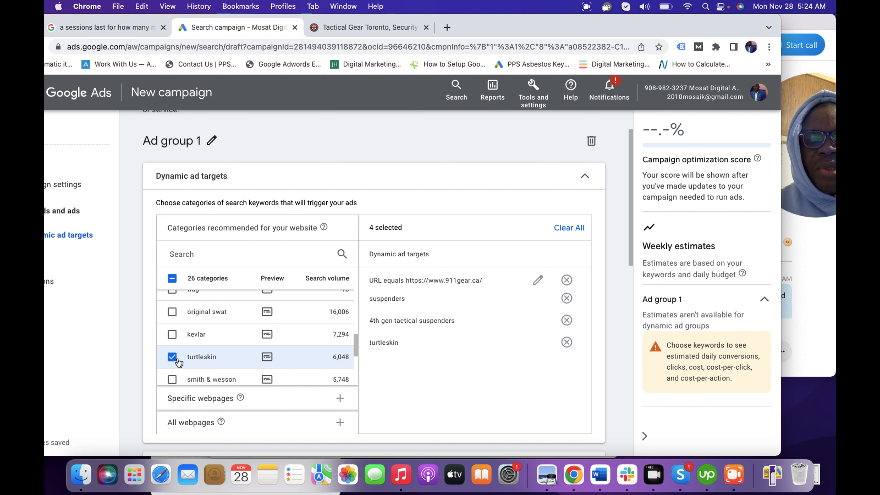
Step: Search the recommended website categories for "tool" and for "resc", shortened to "res"
{"action": "left_click_drag", "start_coordinate": [355, 350], "coordinate": [346, 266]}
{"action": "left_click", "coordinate": [213, 255]}
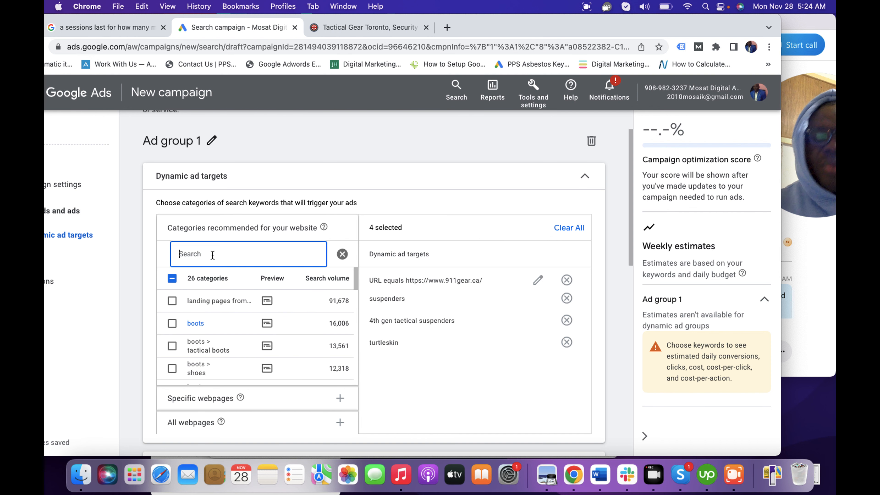
{"action": "type", "text": "tool"}
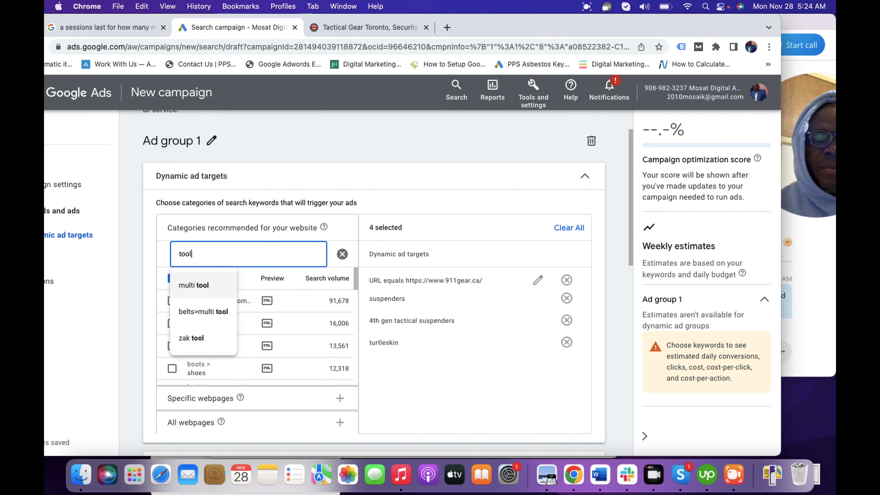
{"action": "key", "text": "BackSpace"}
{"action": "key", "text": "BackSpace"}
{"action": "key", "text": "BackSpace"}
{"action": "key", "text": "BackSpace"}
{"action": "type", "text": "resc"}
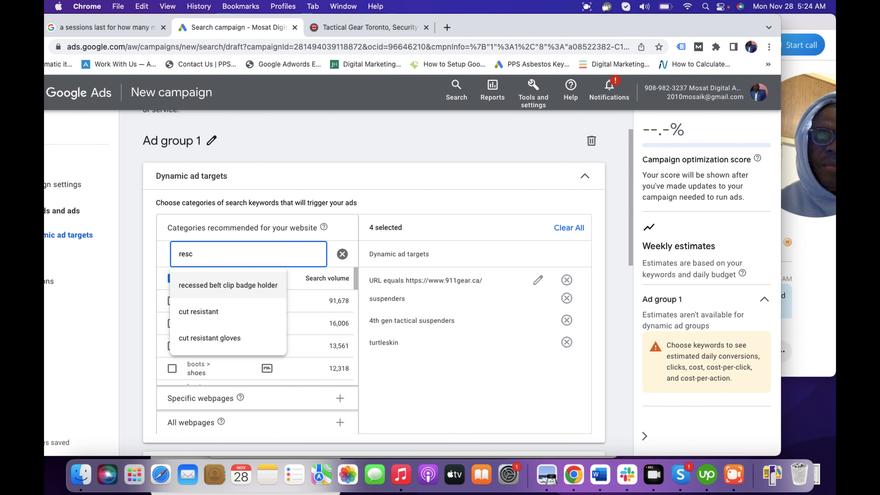
{"action": "key", "text": "BackSpace"}
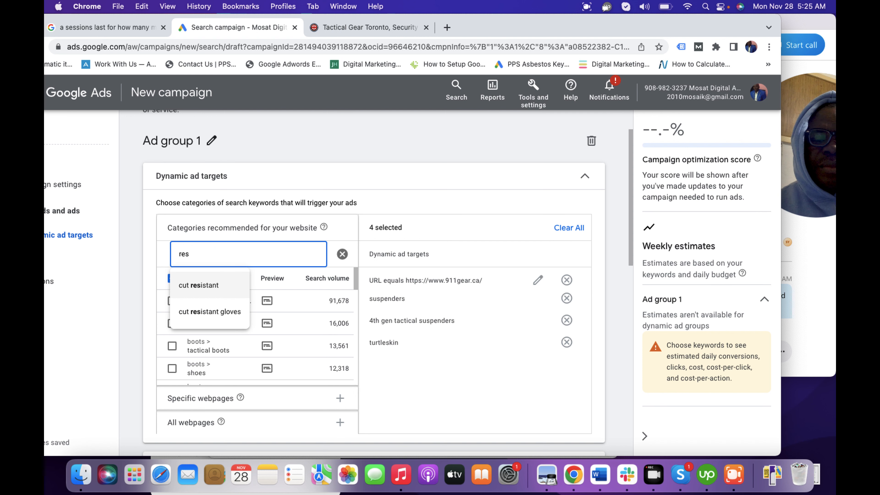
{"action": "left_click", "coordinate": [429, 389]}
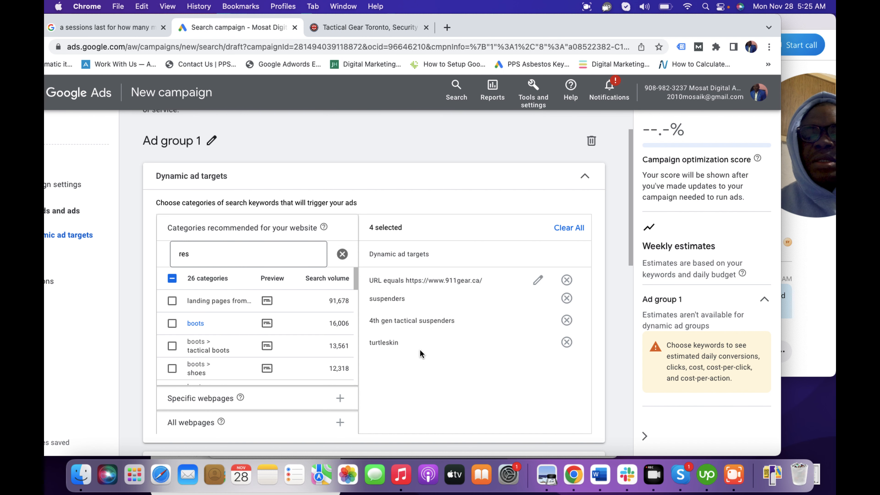
Step: Replace the category search text and search the recommended website categories for "gen"
{"action": "left_click", "coordinate": [196, 254]}
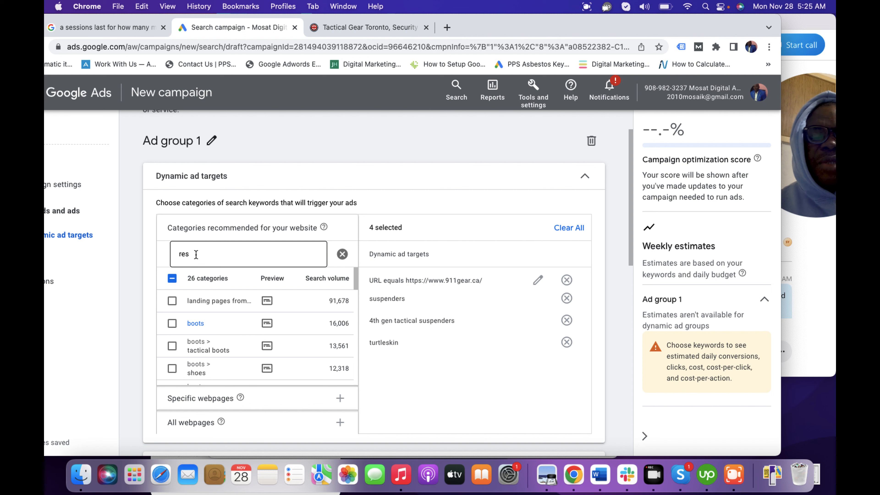
{"action": "key", "text": "BackSpace"}
{"action": "key", "text": "BackSpace"}
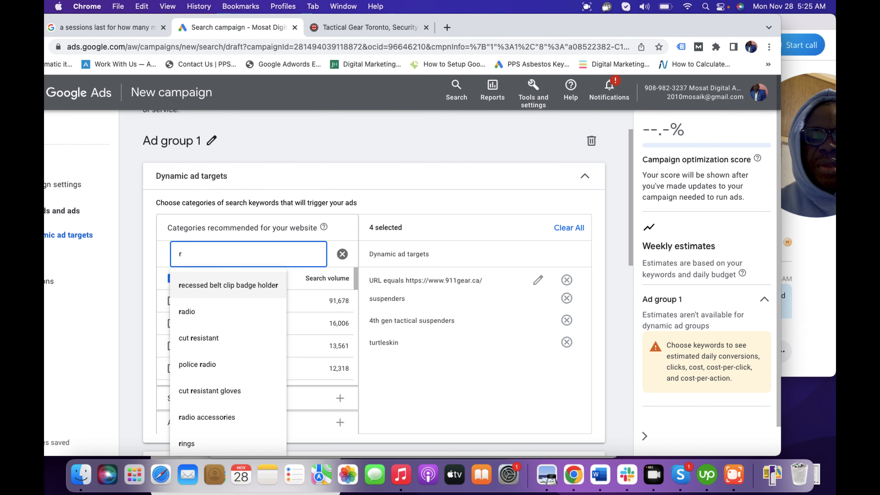
{"action": "type", "text": "5th"}
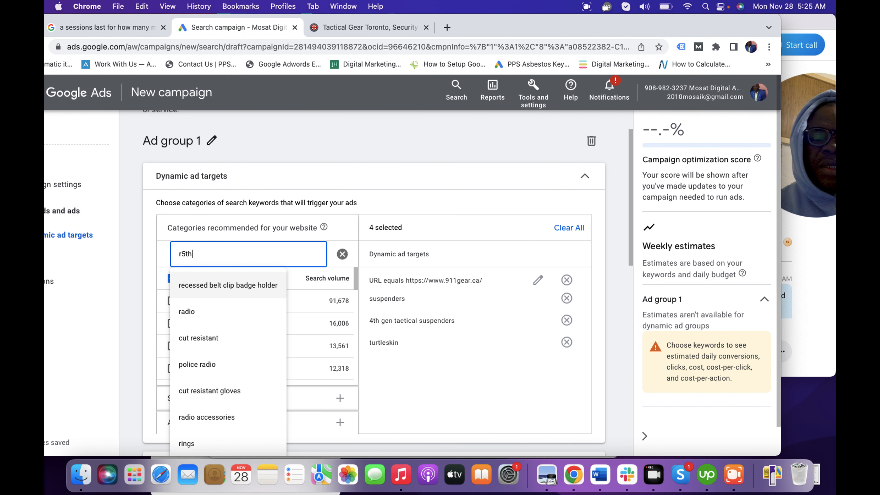
{"action": "key", "text": "BackSpace"}
{"action": "key", "text": "BackSpace"}
{"action": "key", "text": "BackSpace"}
{"action": "key", "text": "BackSpace"}
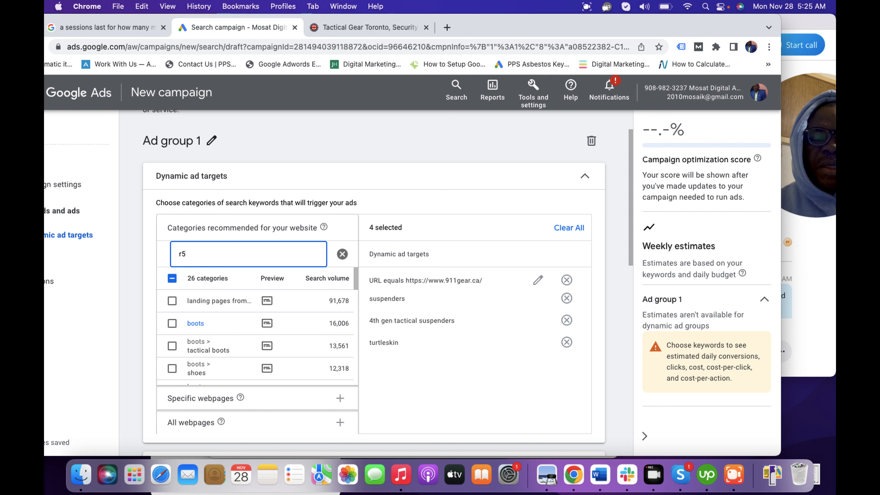
{"action": "type", "text": "gen"}
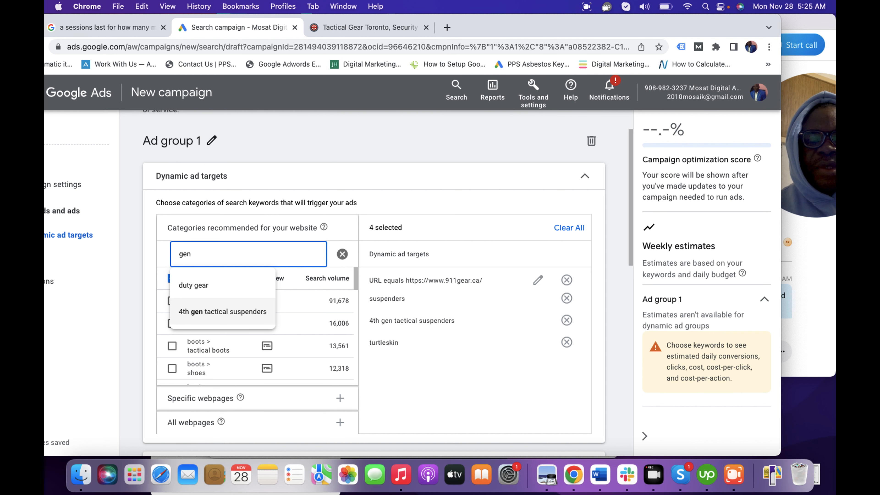
Step: Search the recommended website categories for "veh" and add vehicle organizer to the dynamic ad targets
{"action": "key", "text": "BackSpace"}
{"action": "key", "text": "BackSpace"}
{"action": "key", "text": "BackSpace"}
{"action": "type", "text": "veh"}
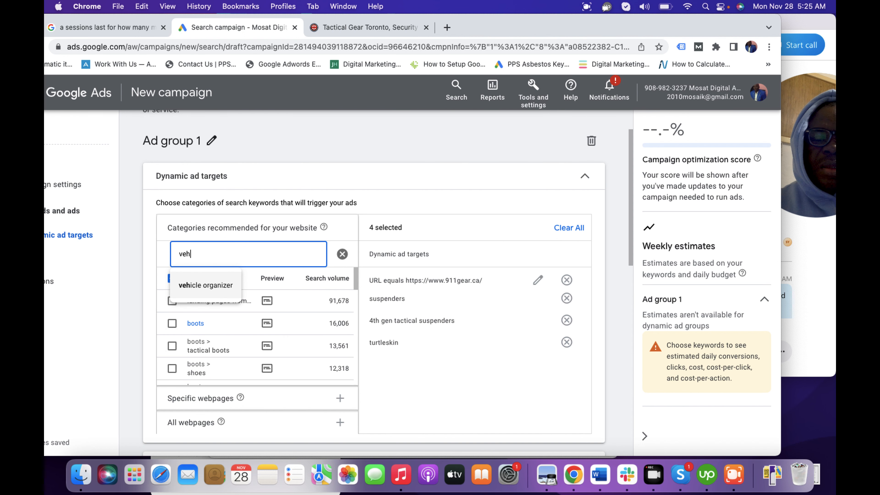
{"action": "left_click", "coordinate": [201, 290]}
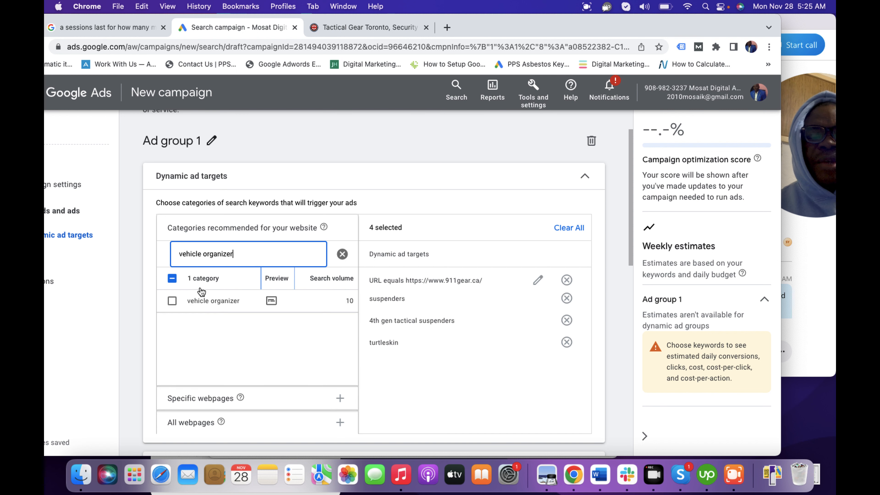
{"action": "left_click", "coordinate": [172, 301]}
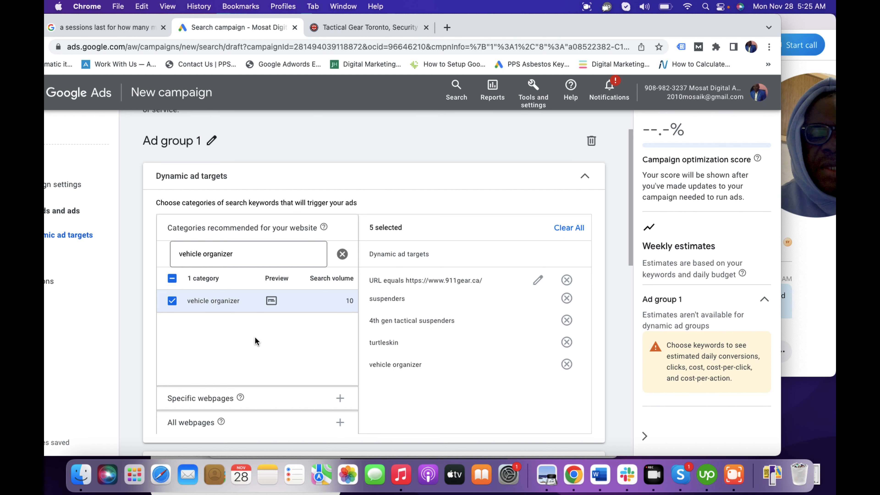
Step: Start Description 1 of the new expanded Dynamic Search Ad with "911"
{"action": "left_click_drag", "start_coordinate": [629, 252], "coordinate": [631, 412]}
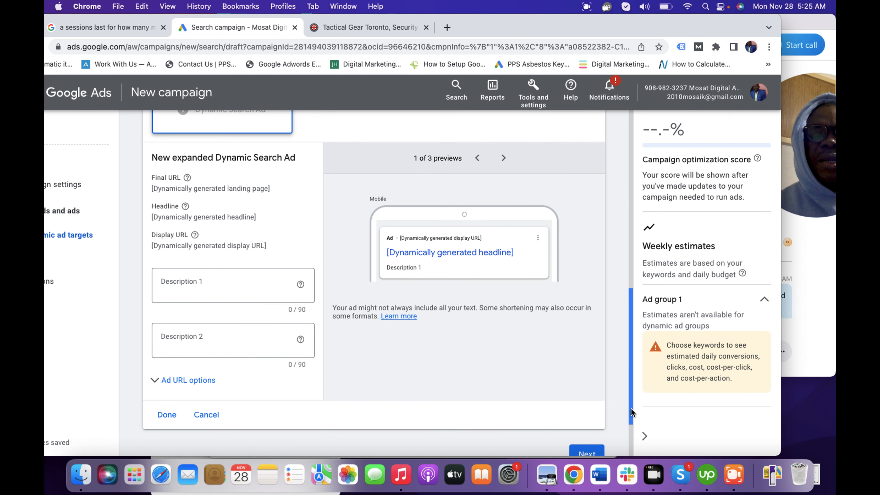
{"action": "left_click", "coordinate": [204, 286]}
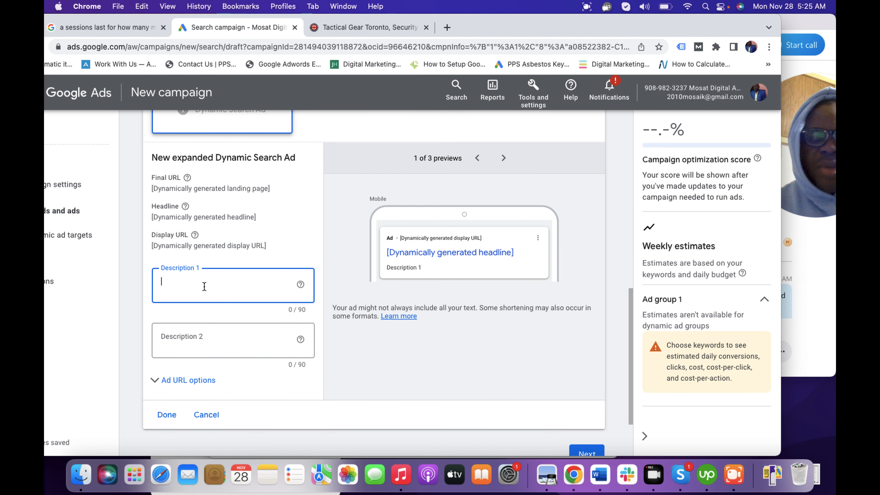
{"action": "type", "text": "9"}
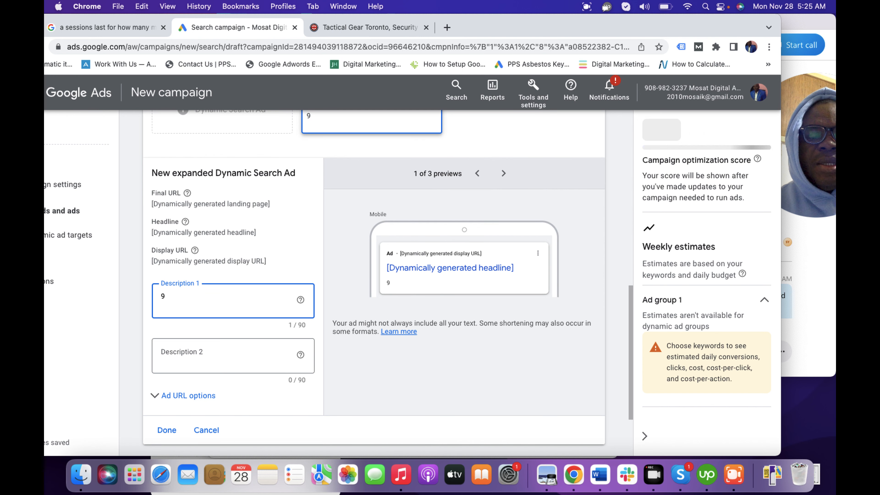
{"action": "key", "text": "BackSpace"}
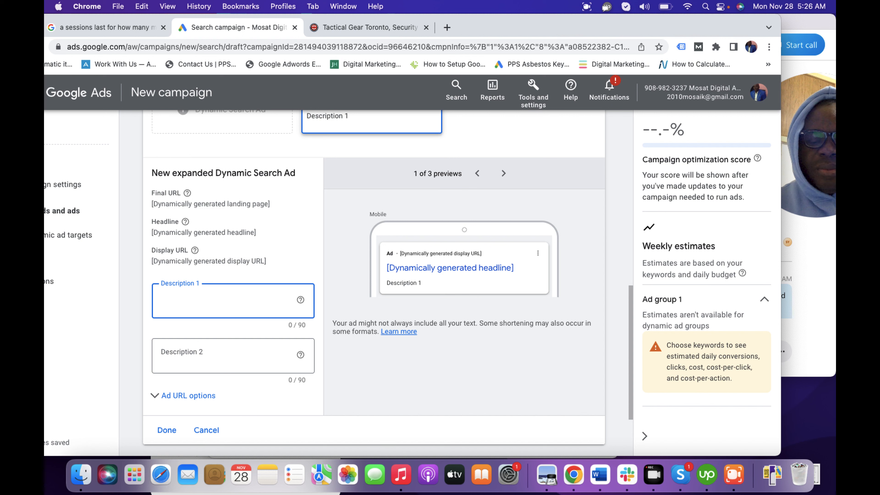
{"action": "type", "text": "911"}
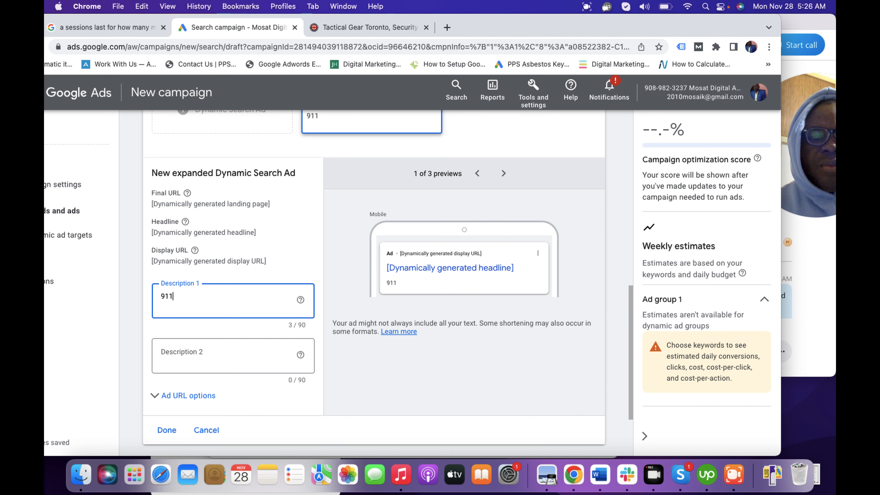
{"action": "type", "text": " tA"}
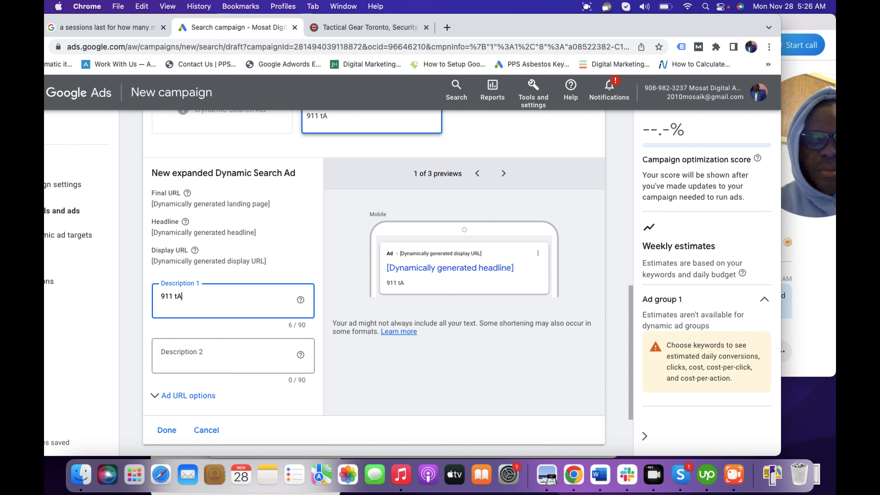
{"action": "type", "text": "CTICAL"}
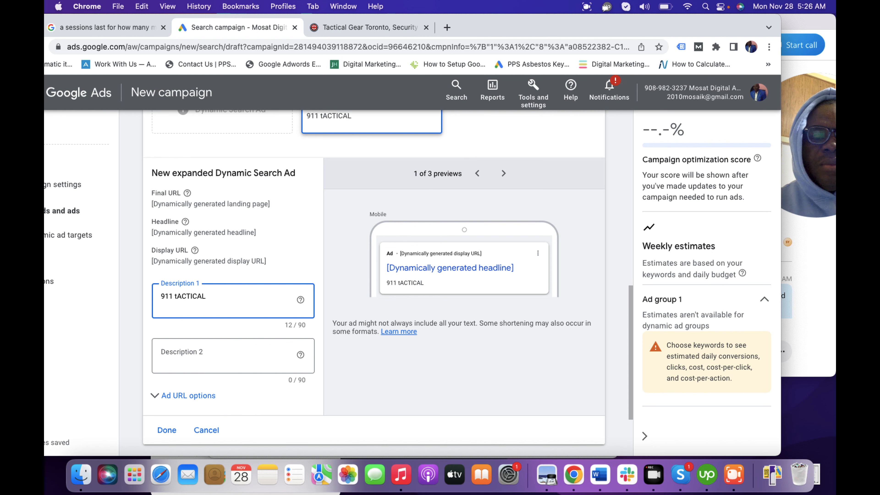
{"action": "key", "text": "BackSpace"}
{"action": "key", "text": "BackSpace"}
{"action": "key", "text": "BackSpace"}
{"action": "key", "text": "BackSpace"}
{"action": "key", "text": "BackSpace"}
{"action": "key", "text": "BackSpace"}
{"action": "key", "text": "BackSpace"}
{"action": "key", "text": "BackSpace"}
{"action": "key", "text": "BackSpace"}
{"action": "key", "text": "BackSpace"}
{"action": "key", "text": "BackSpace"}
{"action": "key", "text": "BackSpace"}
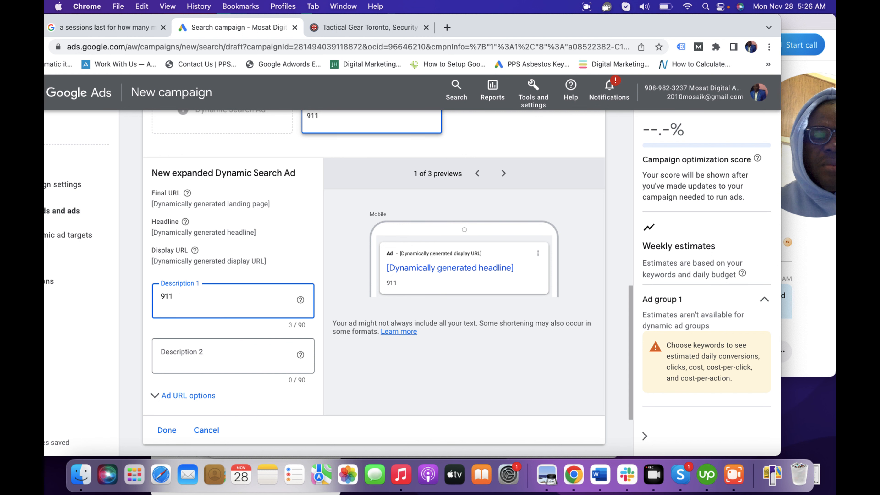
{"action": "type", "text": "911"}
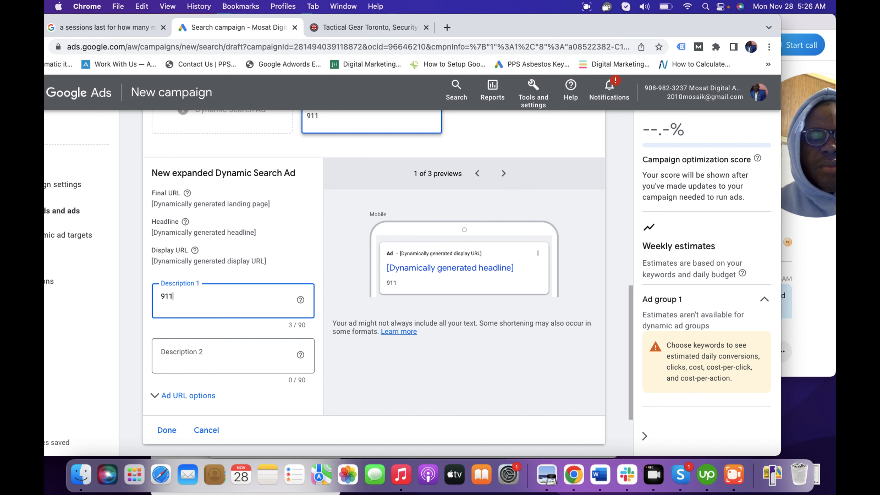
{"action": "type", "text": " Gea"}
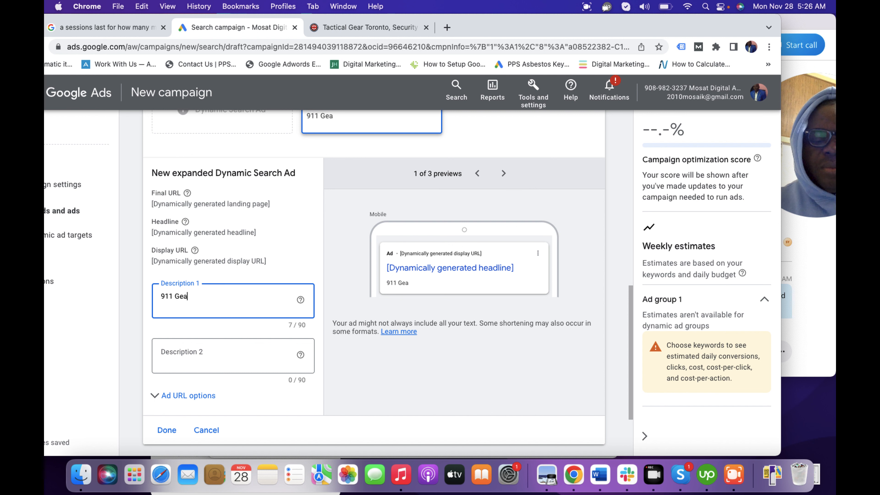
{"action": "type", "text": "r"}
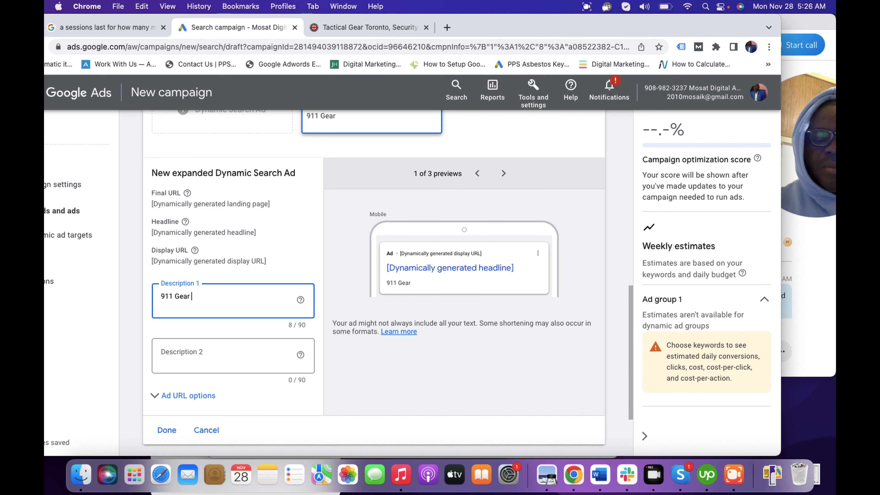
{"action": "type", "text": " Tactical"}
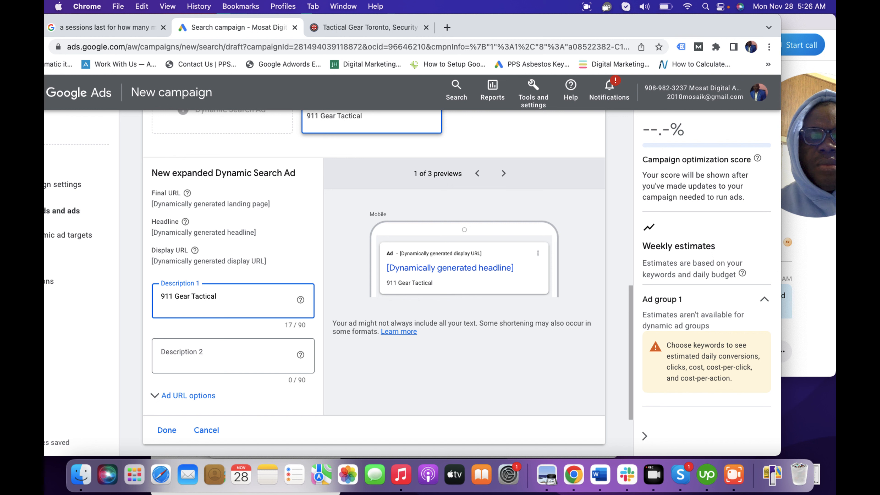
{"action": "type", "text": " P"}
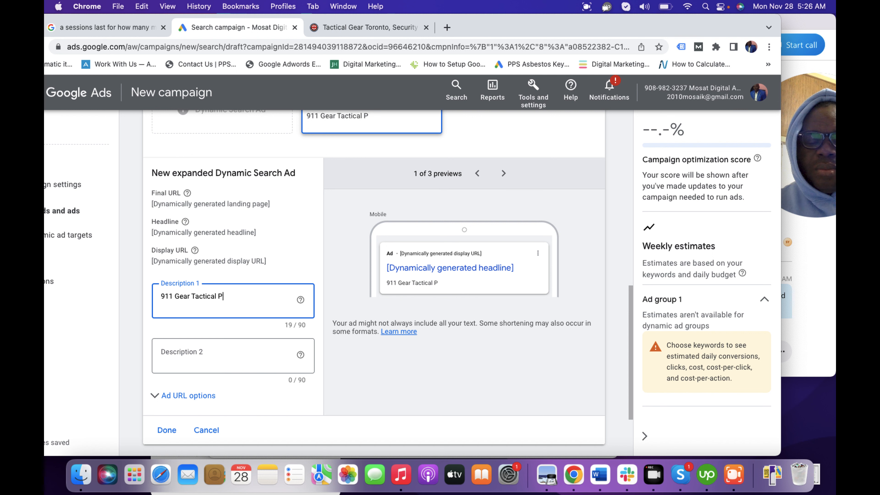
{"action": "type", "text": "roducts"}
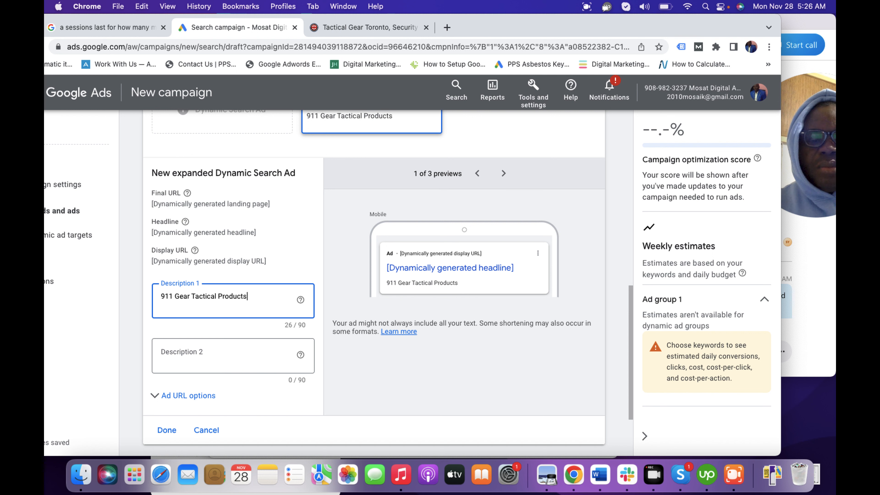
{"action": "type", "text": "-"}
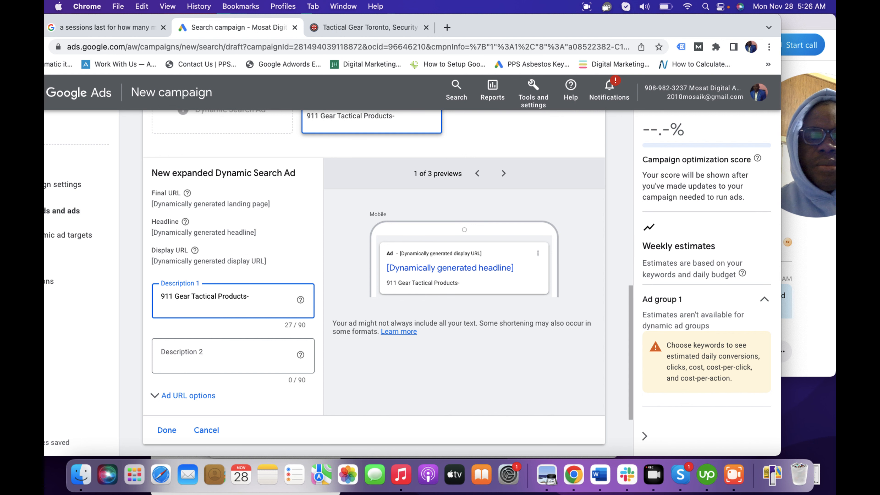
{"action": "type", "text": " Shop Online"}
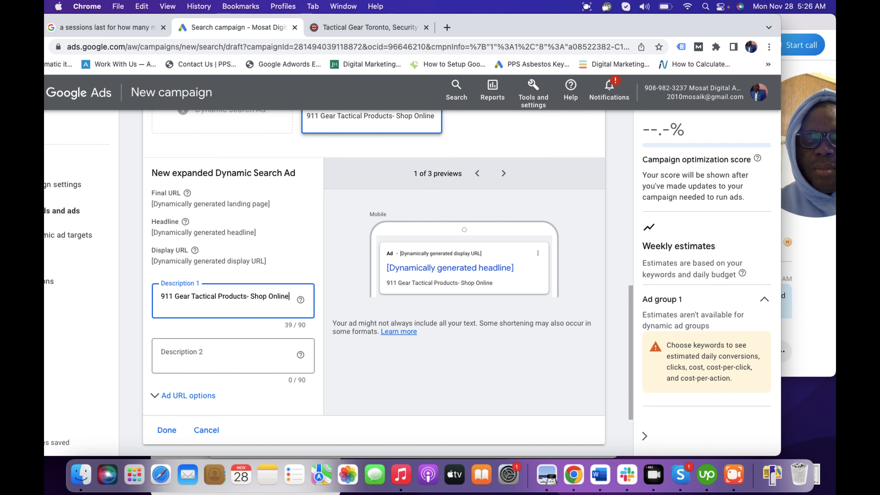
Step: Continue Description 1 with "Gear Tactical Products- Shop Online-" after the 911
{"action": "type", "text": "-"}
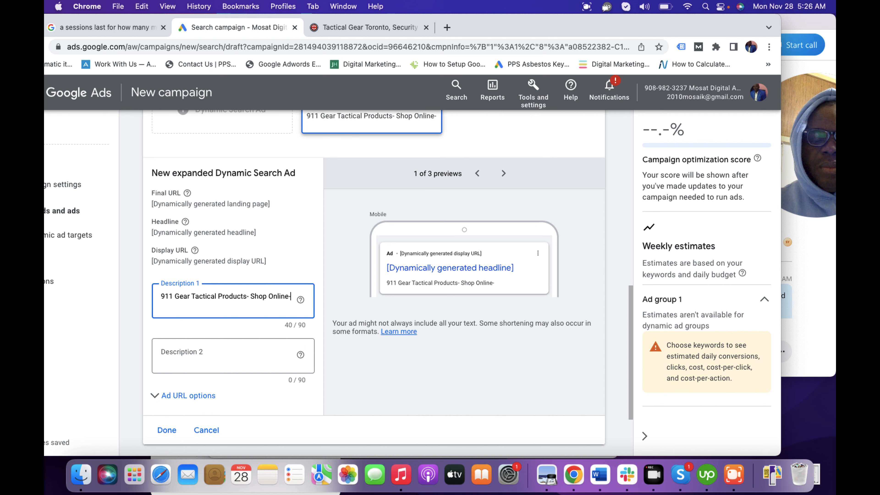
{"action": "type", "text": "Tact"}
{"action": "type", "text": "ical"}
{"action": "type", "text": " S"}
{"action": "type", "text": "uspe"}
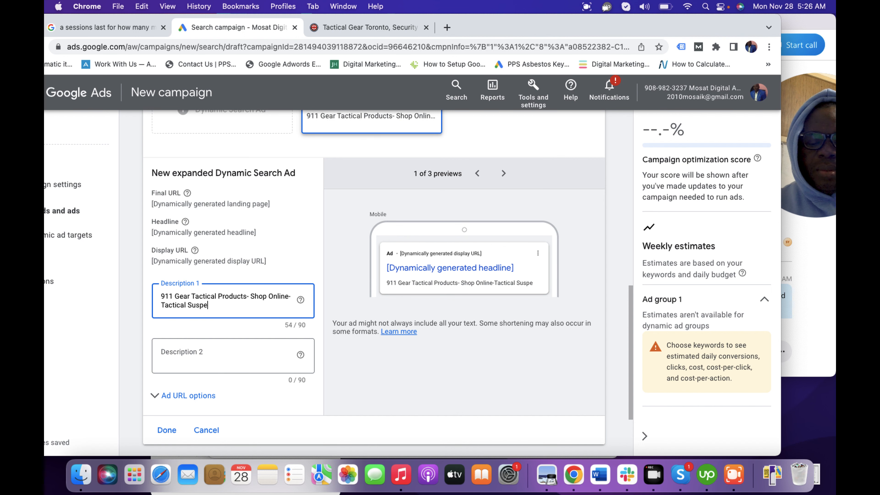
{"action": "type", "text": "nders"}
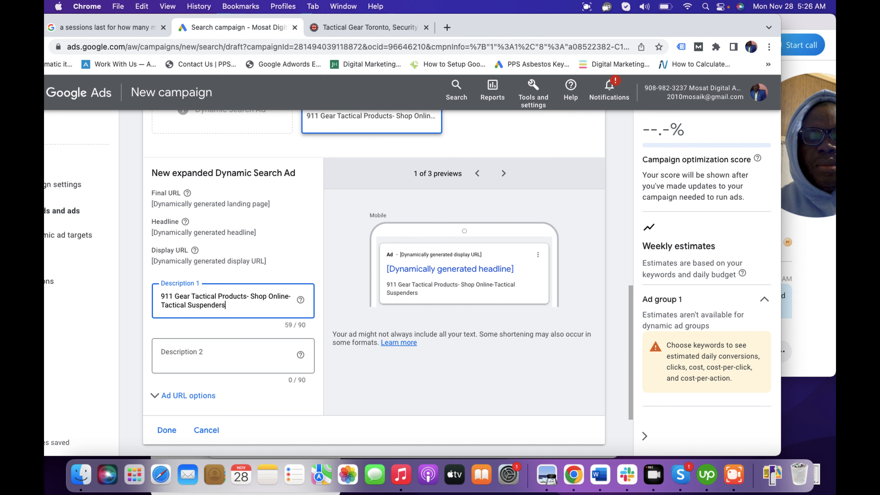
{"action": "type", "text": ", Po"}
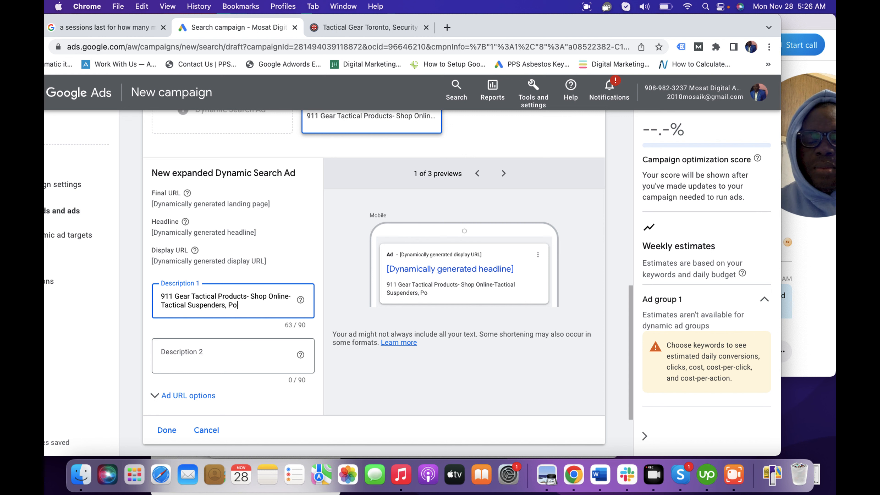
{"action": "type", "text": "lice "}
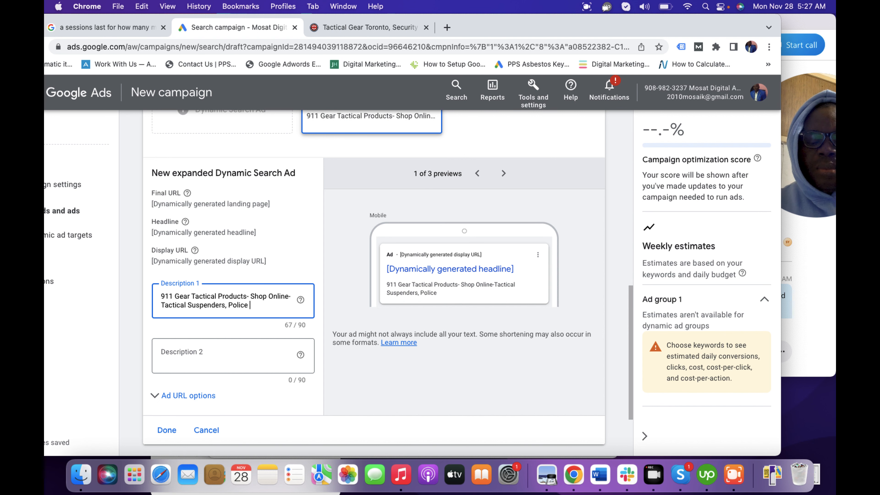
{"action": "type", "text": "Boots"}
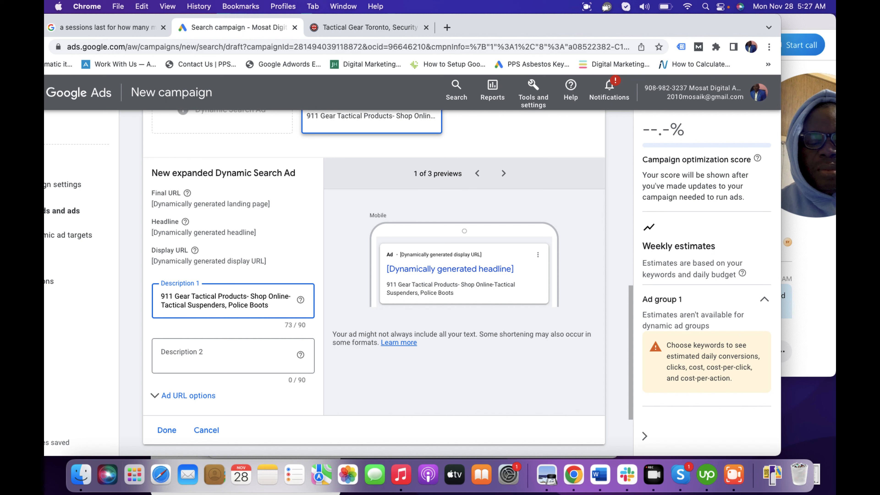
{"action": "type", "text": " And"}
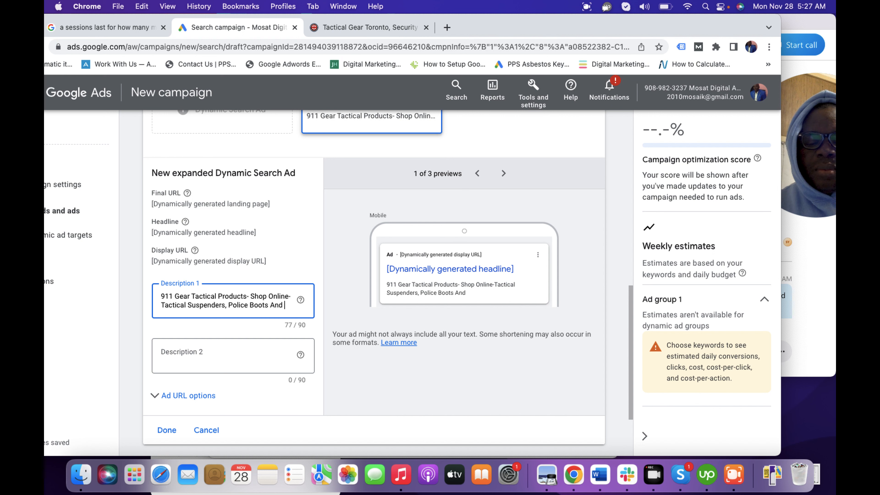
{"action": "type", "text": " More, Orde"}
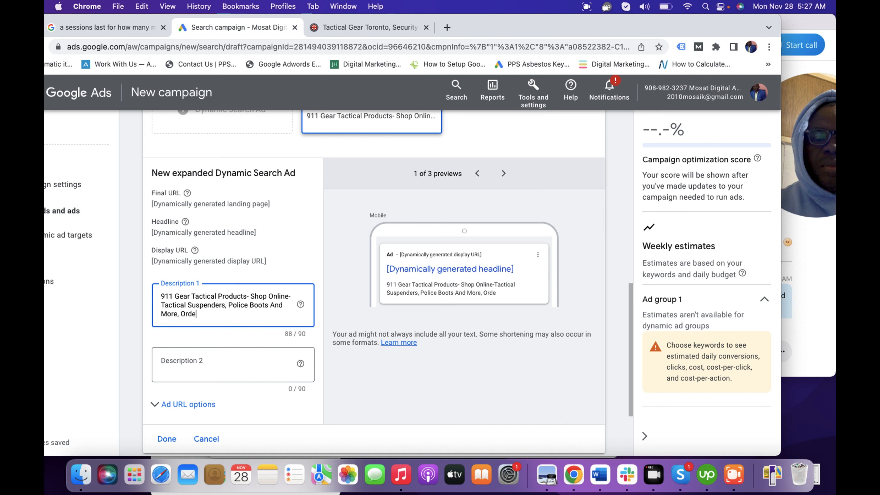
{"action": "type", "text": "r Now!"}
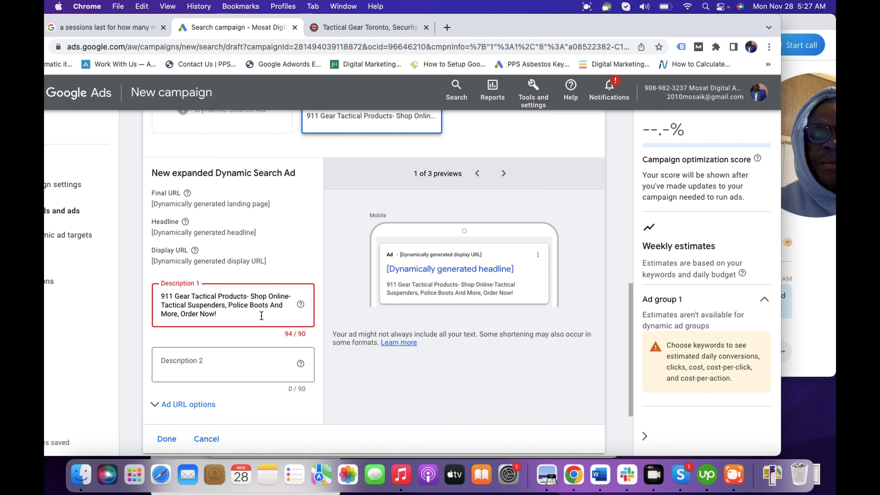
Step: Shorten Description 1 by replacing the word "And" before "More" with "&"
{"action": "left_click", "coordinate": [284, 305]}
{"action": "key", "text": "BackSpace"}
{"action": "key", "text": "BackSpace"}
{"action": "key", "text": "BackSpace"}
{"action": "key", "text": "BackSpace"}
{"action": "type", "text": "&"}
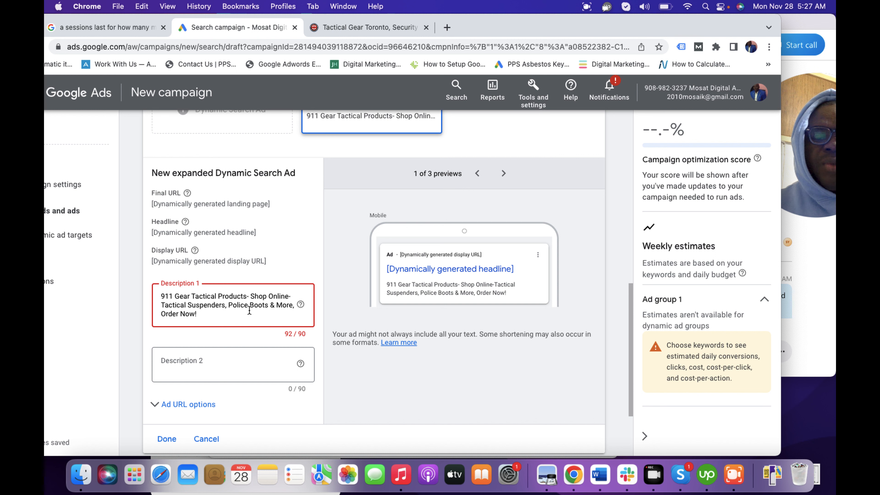
Step: Remove "911 Gear" from the start of Description 1 and insert "Gear" between "Tactical" and "Products"
{"action": "left_click", "coordinate": [193, 298]}
{"action": "key", "text": "BackSpace"}
{"action": "key", "text": "BackSpace"}
{"action": "key", "text": "BackSpace"}
{"action": "key", "text": "BackSpace"}
{"action": "key", "text": "BackSpace"}
{"action": "key", "text": "BackSpace"}
{"action": "key", "text": "BackSpace"}
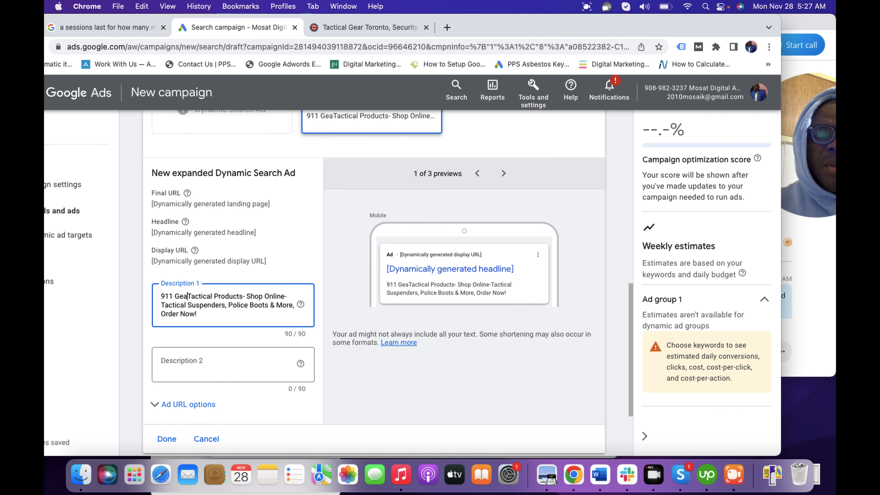
{"action": "key", "text": "BackSpace"}
{"action": "key", "text": "BackSpace"}
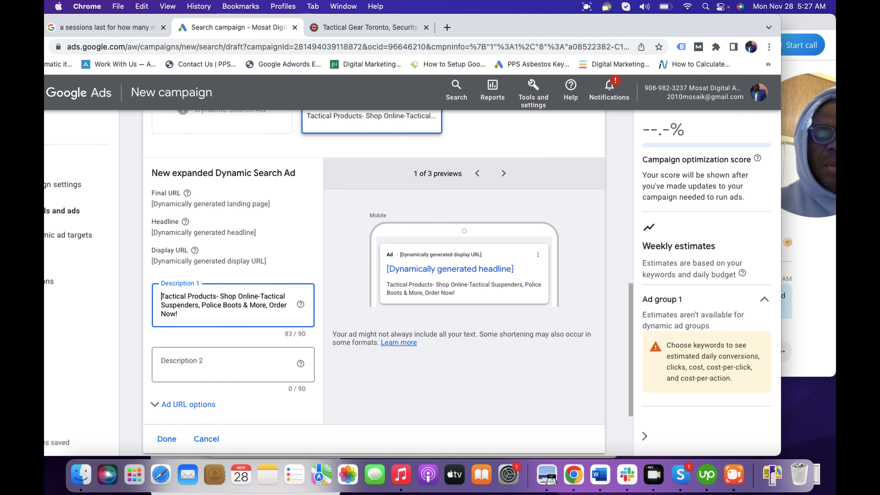
{"action": "key", "text": "Right"}
{"action": "key", "text": "Right"}
{"action": "key", "text": "Right"}
{"action": "key", "text": "Right"}
{"action": "key", "text": "Right"}
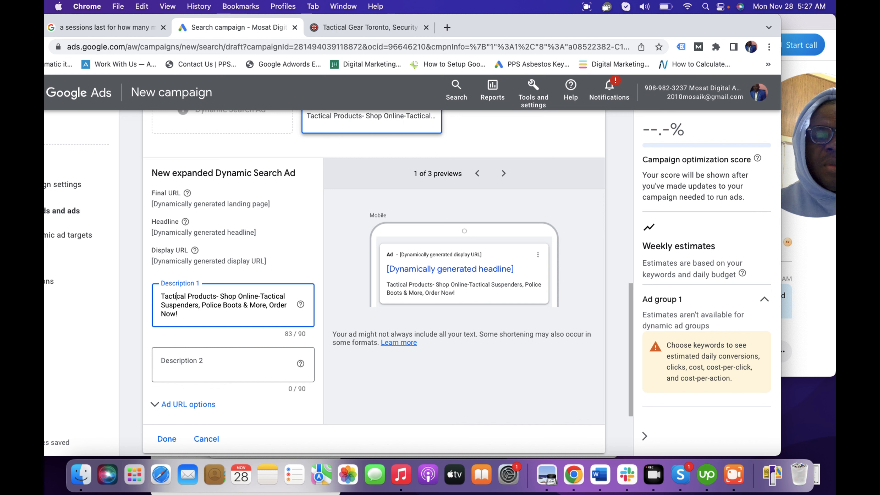
{"action": "type", "text": "Gear"}
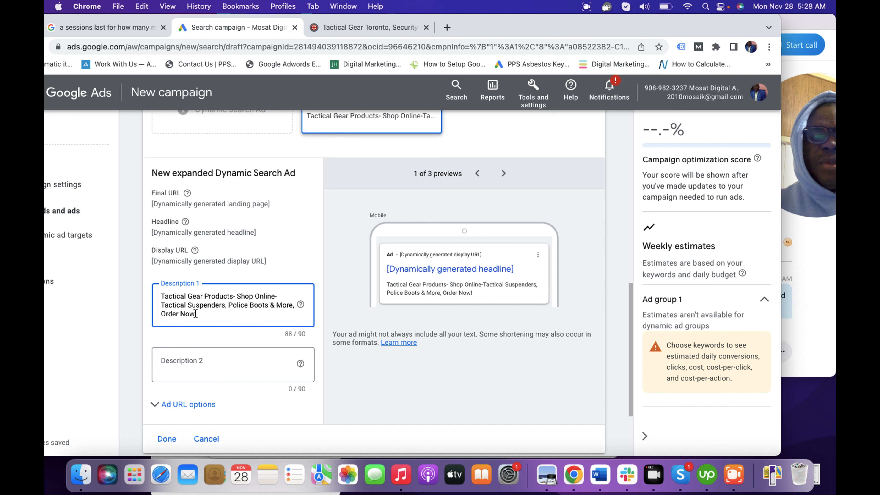
Step: Begin Description 2 of the dynamic search ad with the text "Vehicle Organizer, Tactical Suspenders"
{"action": "left_click", "coordinate": [190, 363]}
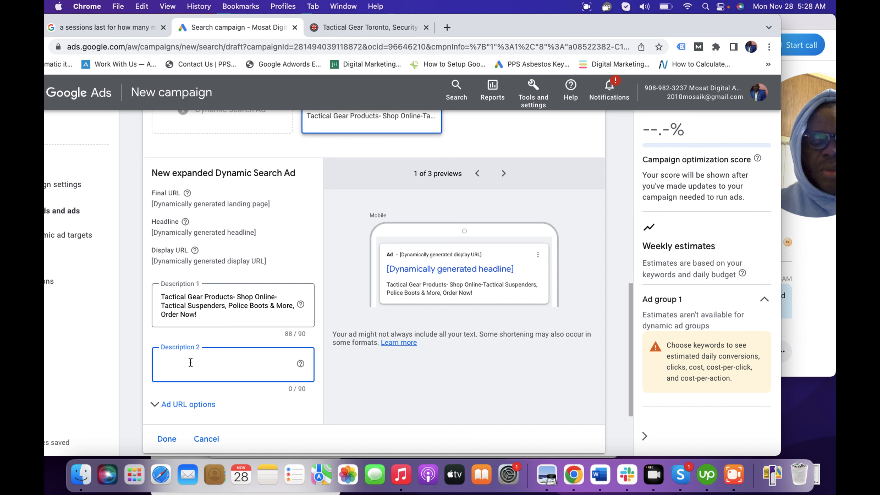
{"action": "type", "text": "Veh"}
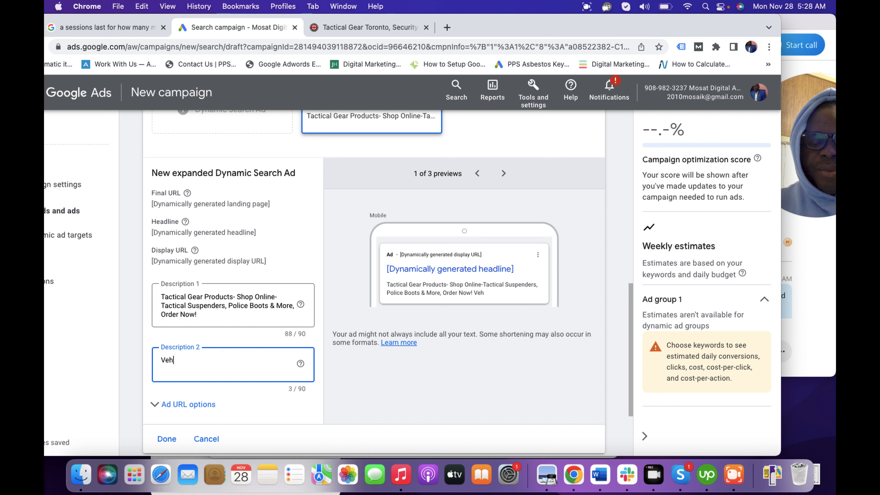
{"action": "type", "text": "icle Or"}
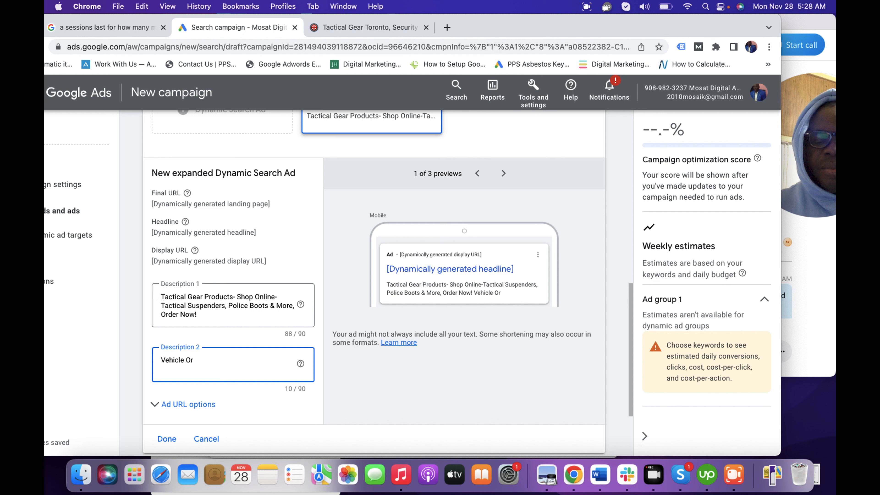
{"action": "type", "text": "ganizer"}
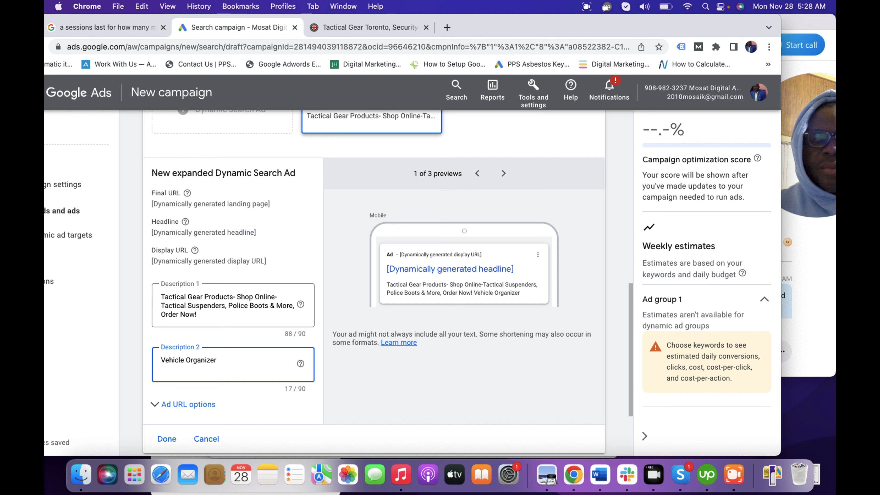
{"action": "type", "text": ","}
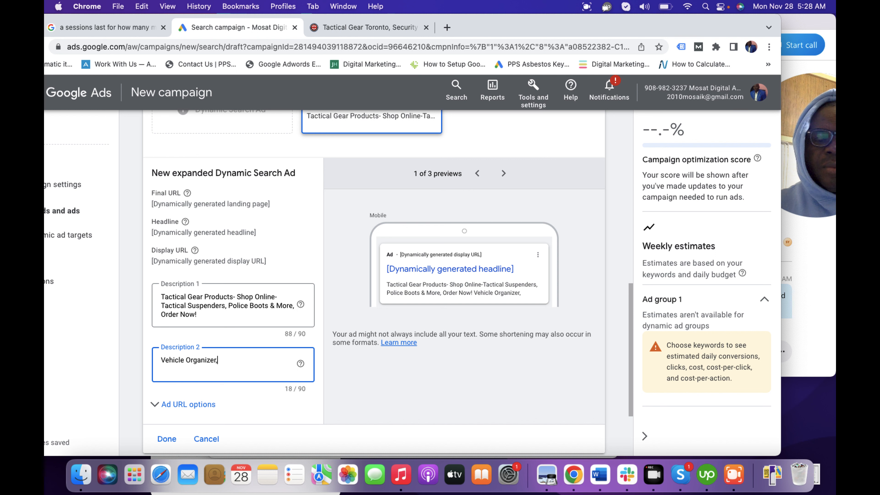
{"action": "type", "text": " Tac"}
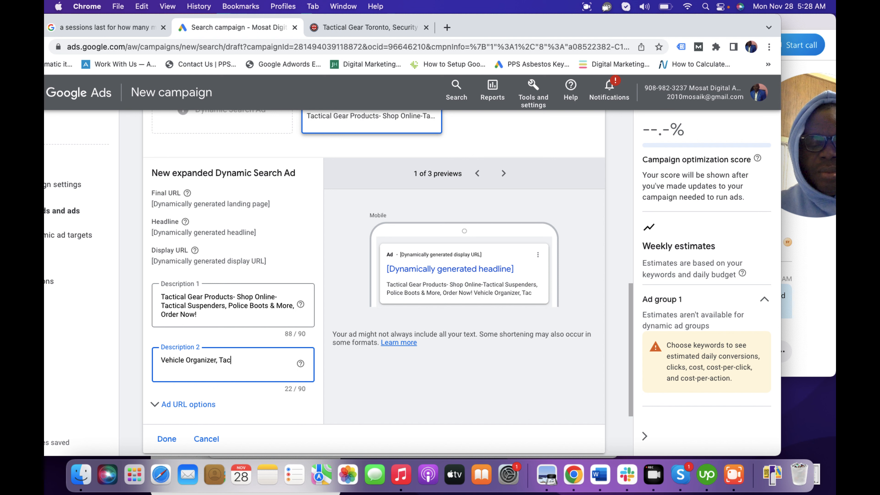
{"action": "type", "text": "tical Suspenders"}
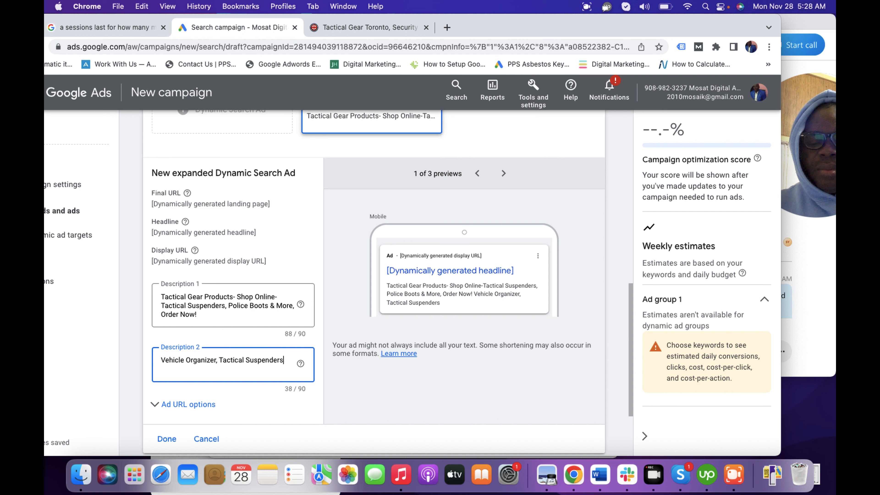
{"action": "type", "text": "-B"}
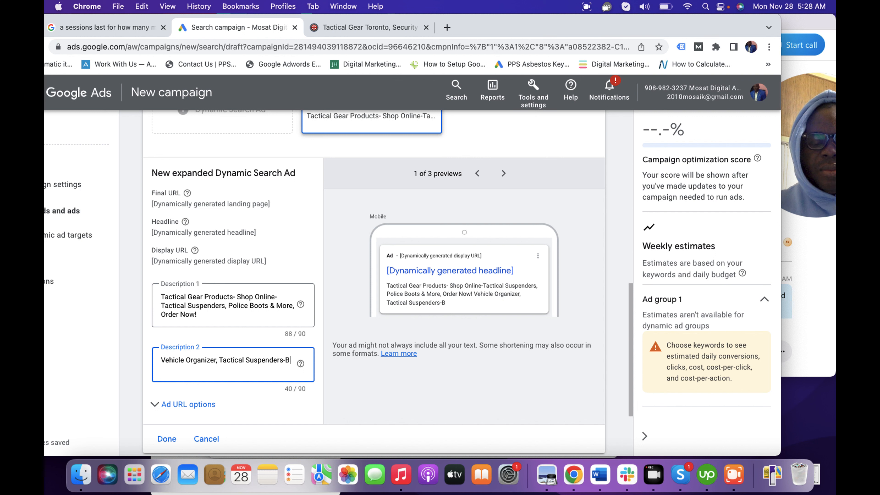
{"action": "type", "text": "est Quality"}
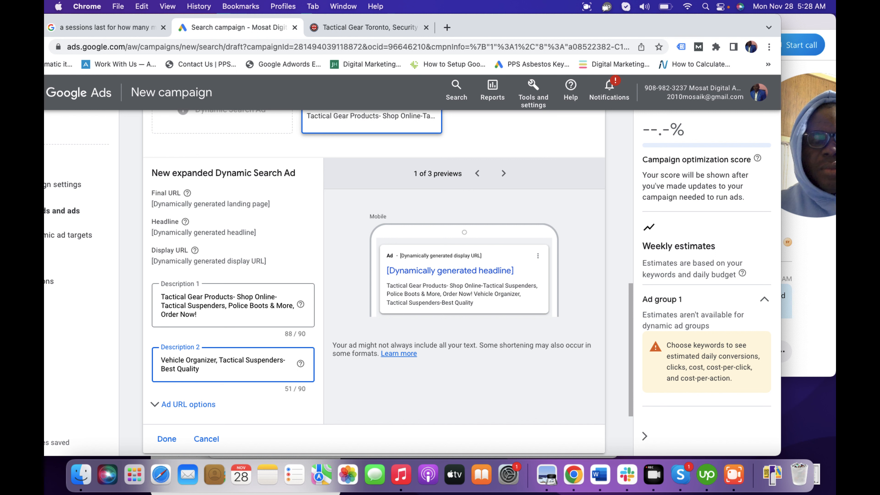
Step: Append "-Best Quality With Hassle Free Returns," to Description 2 directly after "Tactical Suspenders"
{"action": "type", "text": "With"}
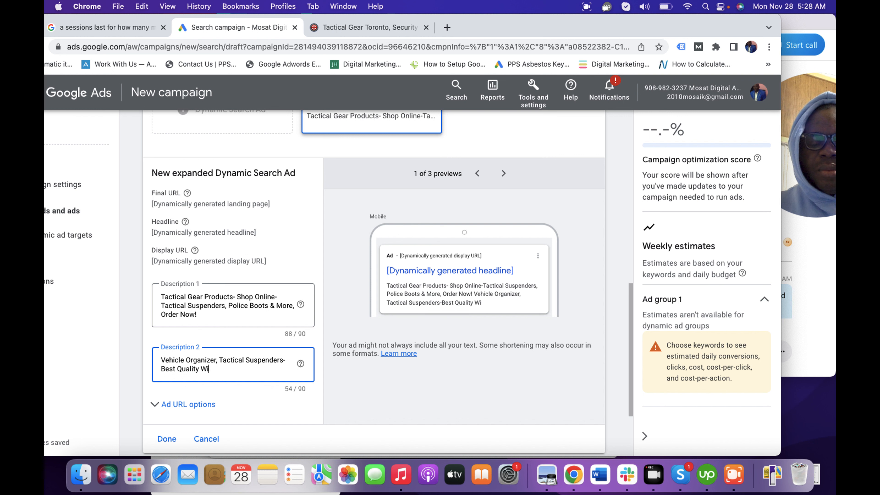
{"action": "type", "text": "H"}
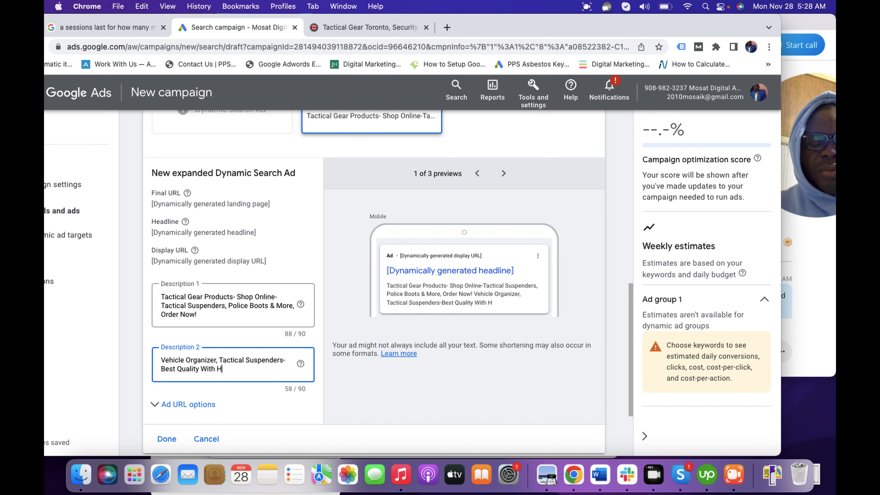
{"action": "type", "text": "assle F"}
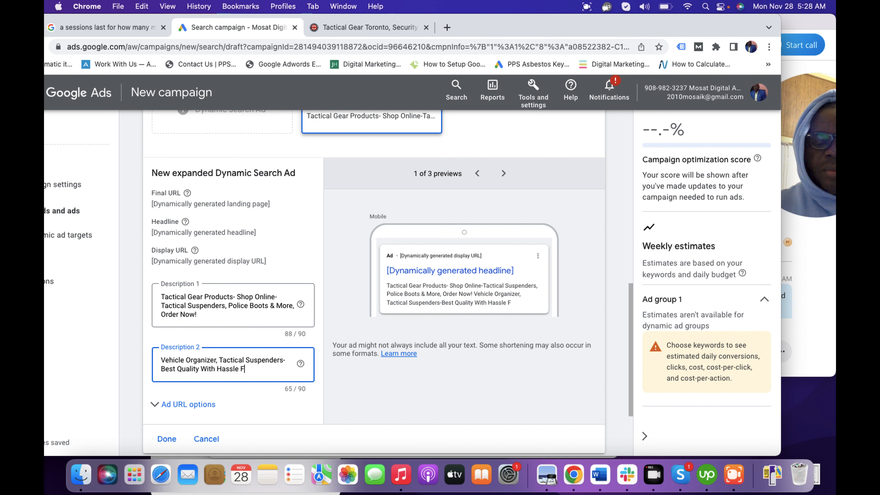
{"action": "type", "text": "ree R"}
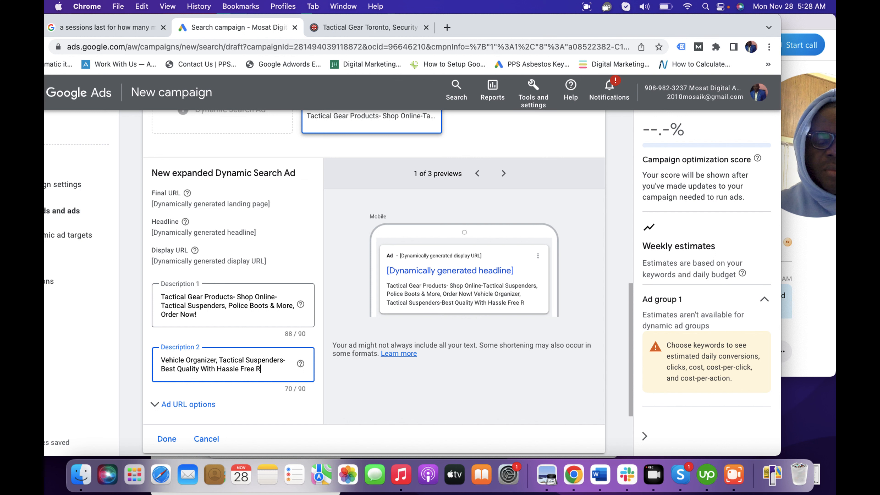
{"action": "type", "text": "eturn"}
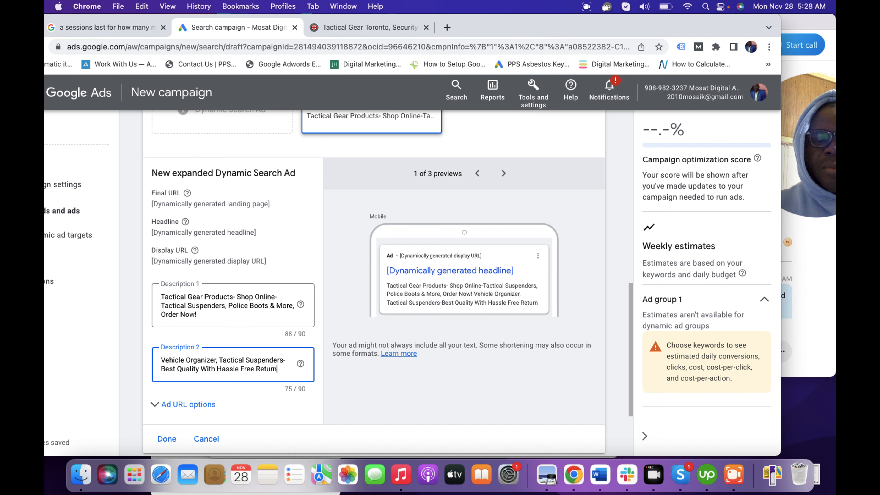
{"action": "type", "text": "s, "}
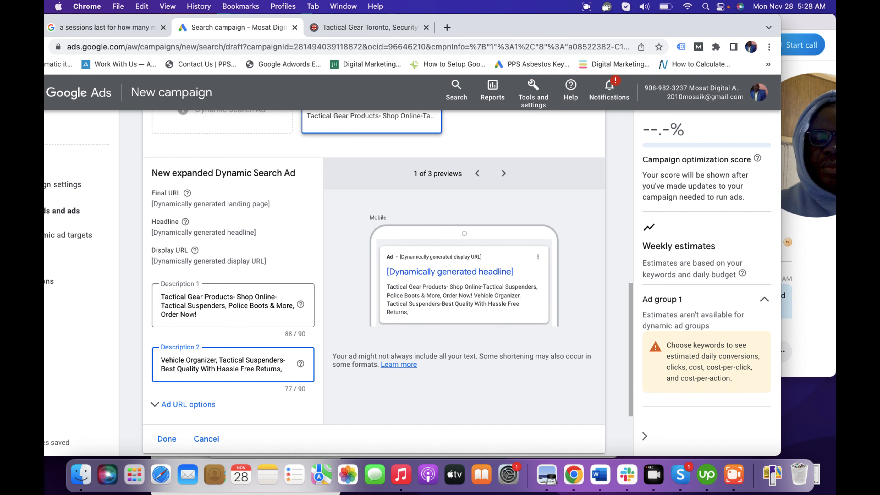
{"action": "type", "text": "O"}
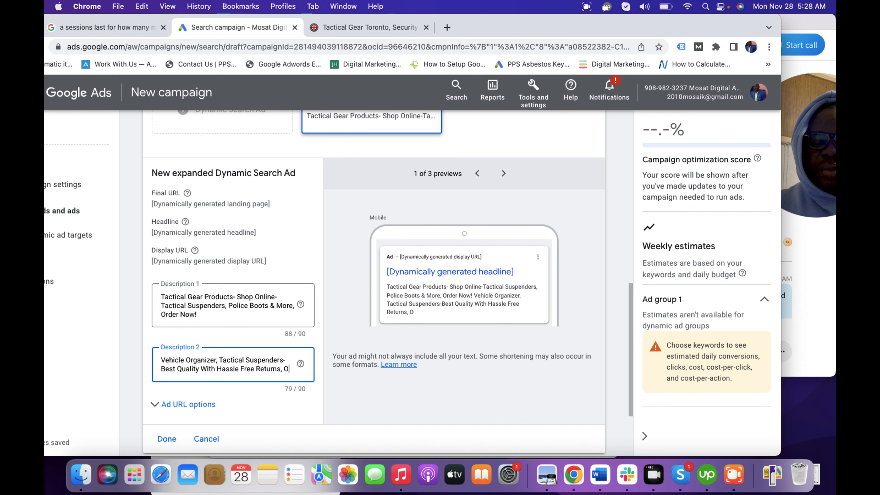
{"action": "type", "text": "rder "}
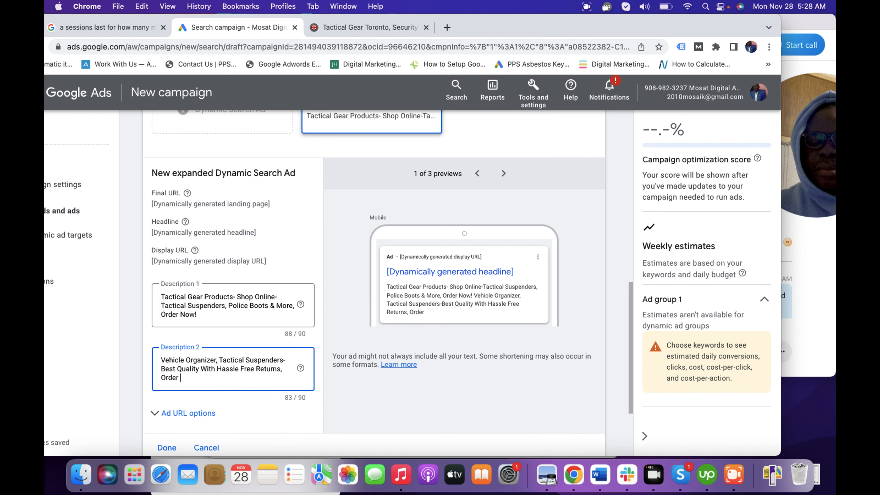
{"action": "type", "text": "Online"}
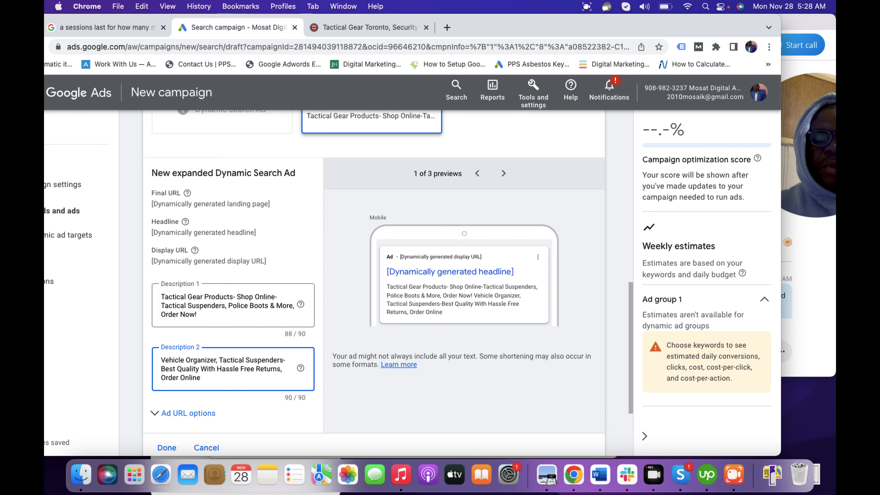
{"action": "type", "text": "!"}
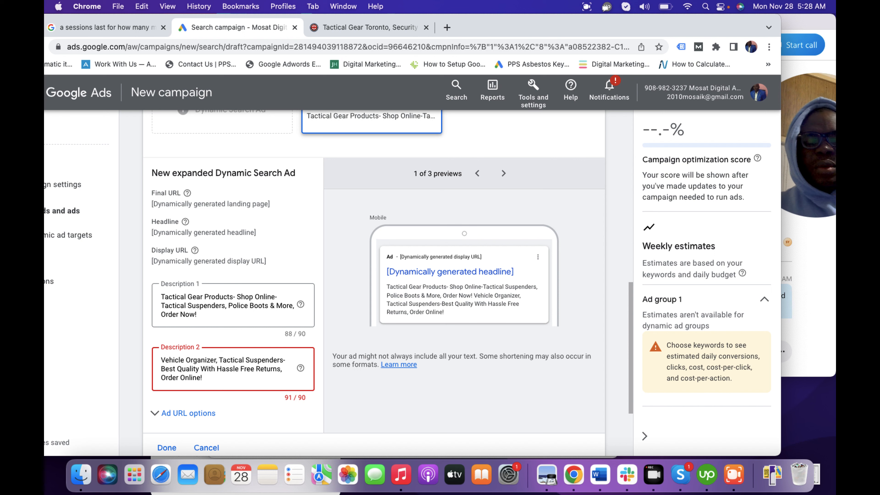
Step: End Description 2 with "Order Online" after "Hassle Free Returns,", without an exclamation mark
{"action": "key", "text": "BackSpace"}
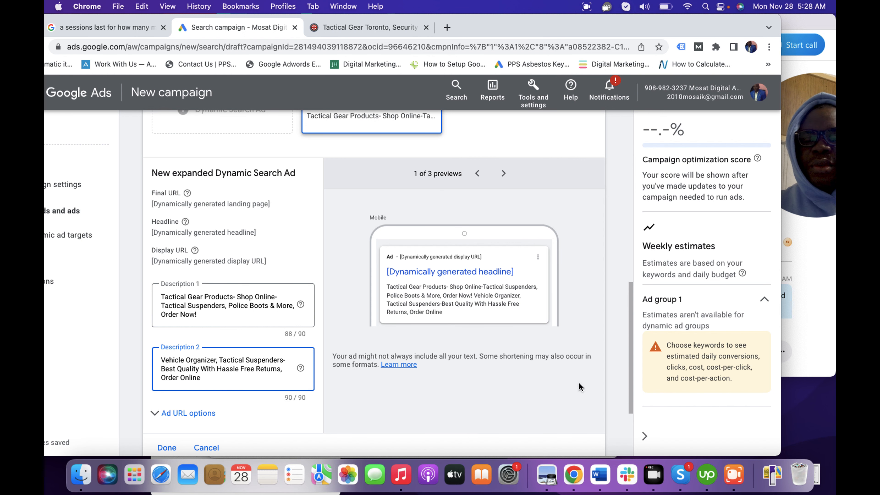
Step: Finish the ads page and proceed to the campaign's extensions
{"action": "scroll", "coordinate": [633, 371], "scroll_direction": "down", "scroll_amount": 5}
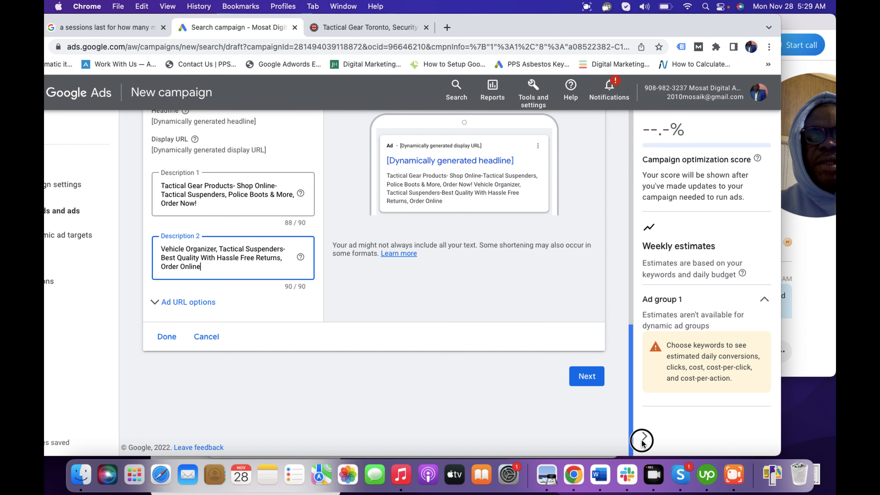
{"action": "left_click", "coordinate": [590, 380]}
{"action": "left_click", "coordinate": [588, 376]}
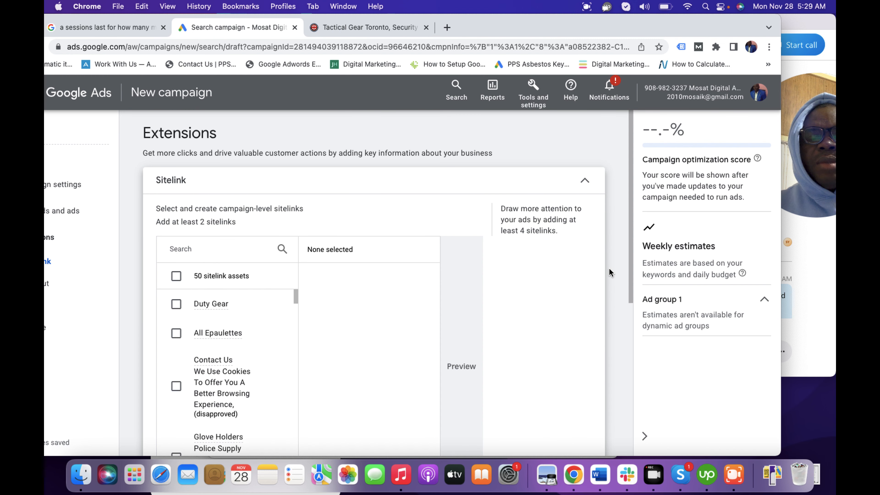
Step: Select the existing campaign-level sitelinks Suspenders (wholesale information), Duty Gear and Duty Belts & Suspenders
{"action": "left_click_drag", "start_coordinate": [630, 281], "coordinate": [630, 300]}
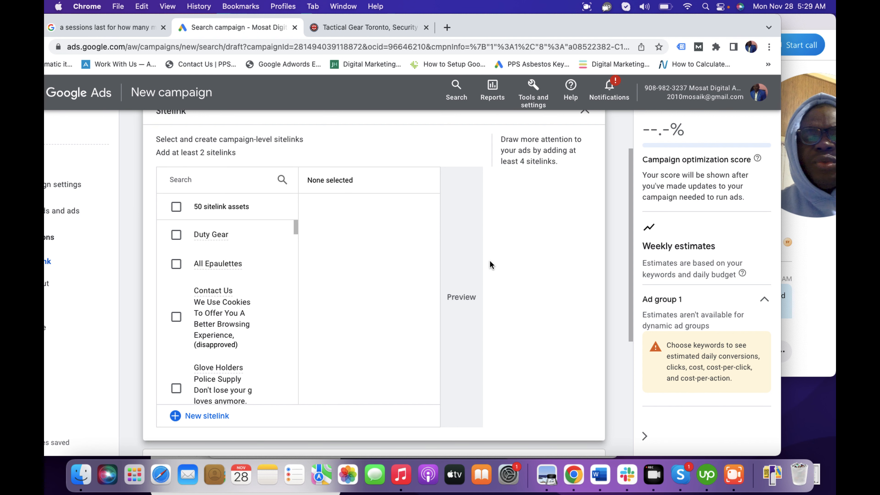
{"action": "left_click", "coordinate": [295, 228]}
{"action": "left_click_drag", "start_coordinate": [296, 229], "coordinate": [300, 320]}
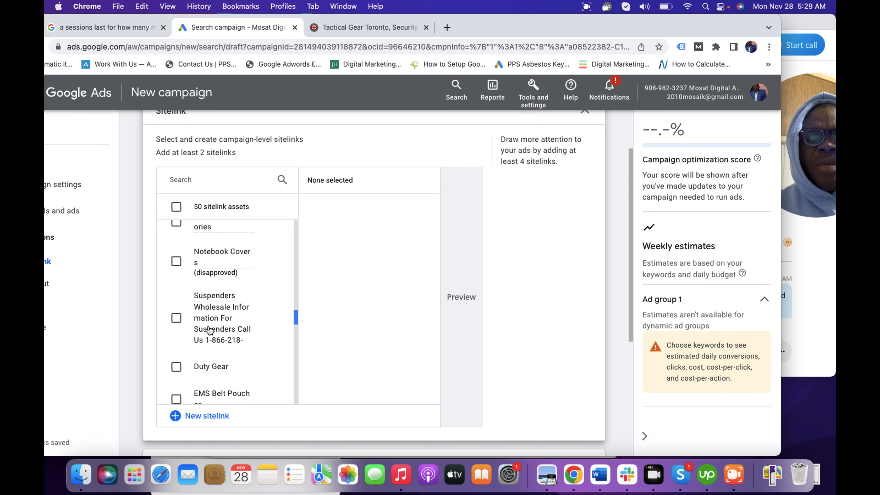
{"action": "left_click", "coordinate": [176, 318]}
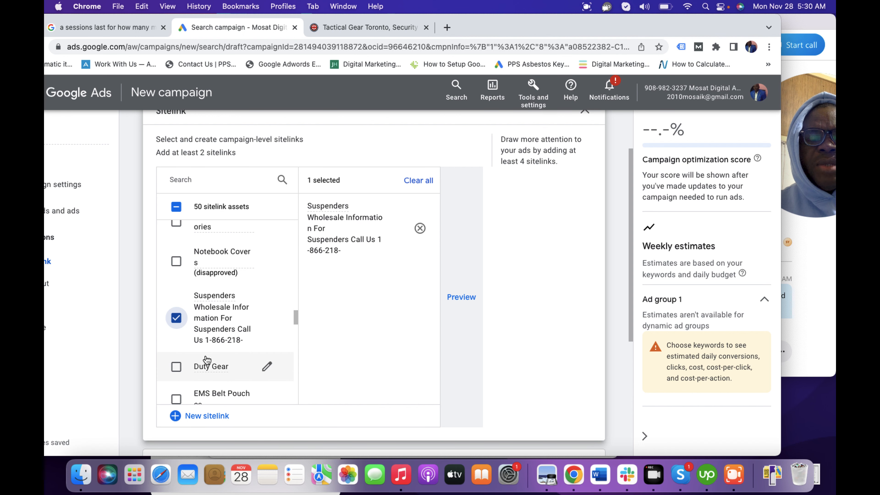
{"action": "left_click", "coordinate": [177, 367]}
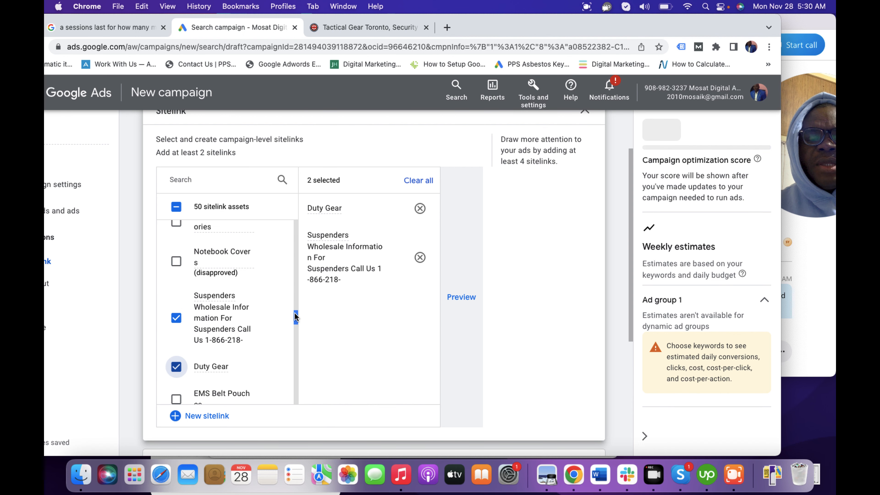
{"action": "left_click_drag", "start_coordinate": [294, 311], "coordinate": [296, 346]}
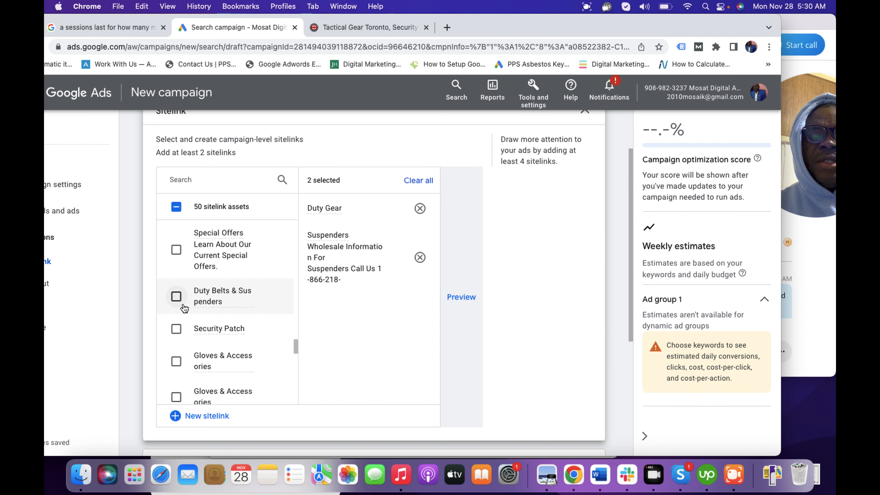
{"action": "left_click", "coordinate": [177, 297]}
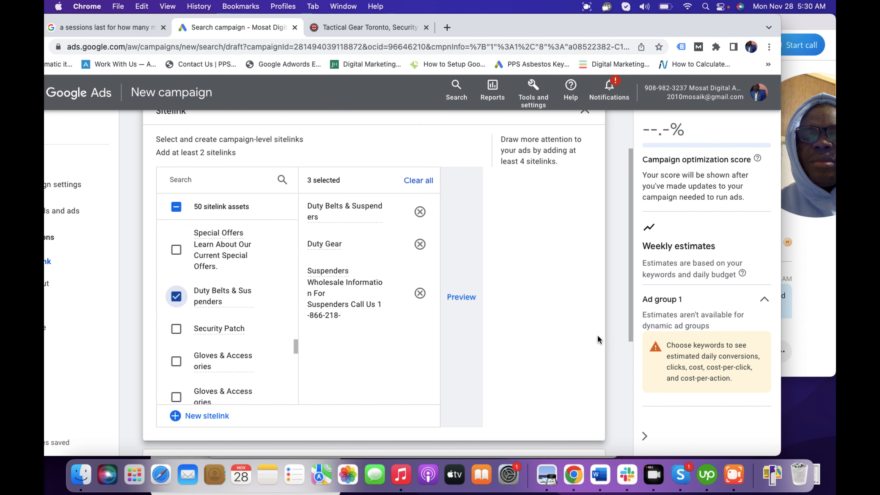
Step: Open the campaign's callout extensions and select the existing callouts Genuine And Original and Free Shipping on Boots
{"action": "left_click_drag", "start_coordinate": [630, 319], "coordinate": [636, 428]}
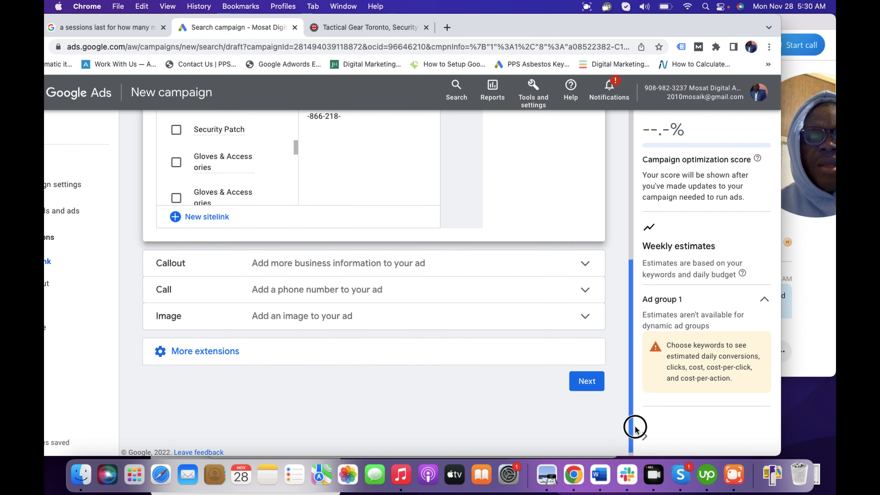
{"action": "left_click", "coordinate": [346, 276]}
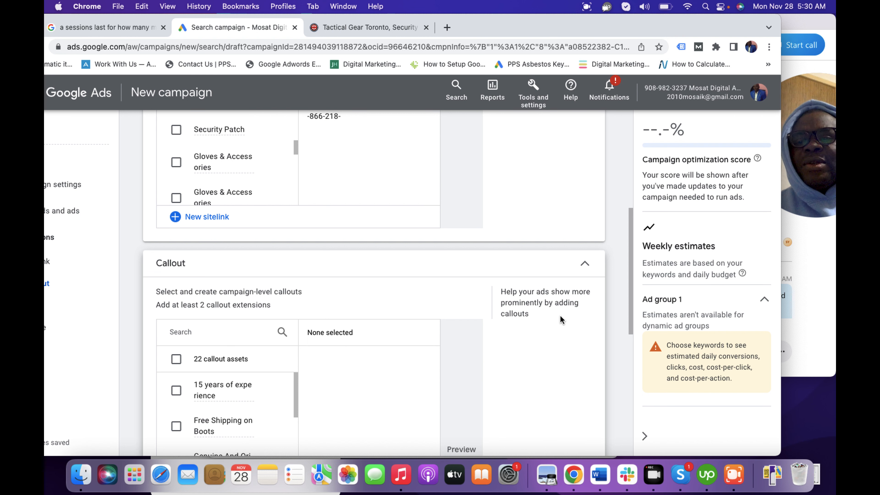
{"action": "left_click", "coordinate": [629, 303]}
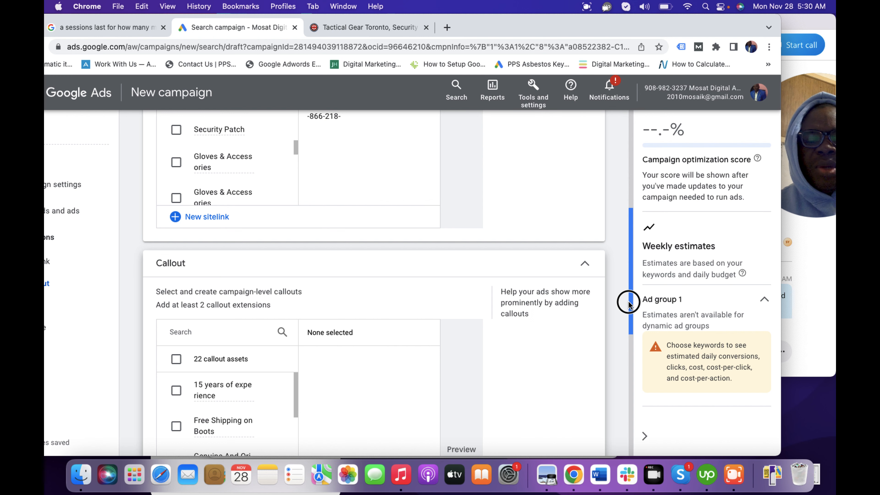
{"action": "left_click_drag", "start_coordinate": [628, 301], "coordinate": [629, 317]}
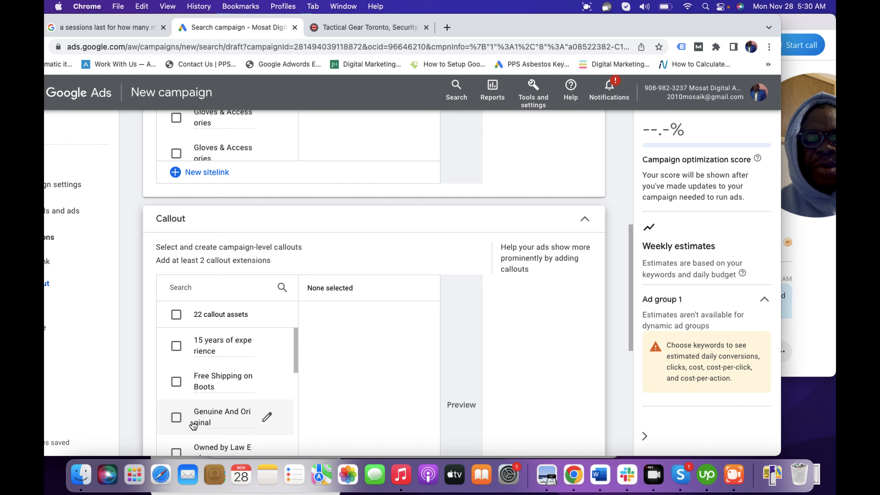
{"action": "left_click", "coordinate": [173, 417]}
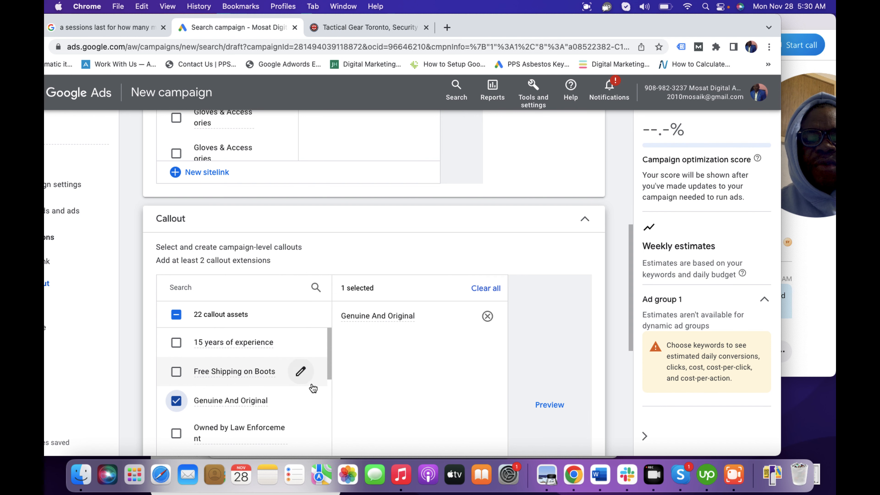
{"action": "left_click", "coordinate": [181, 375]}
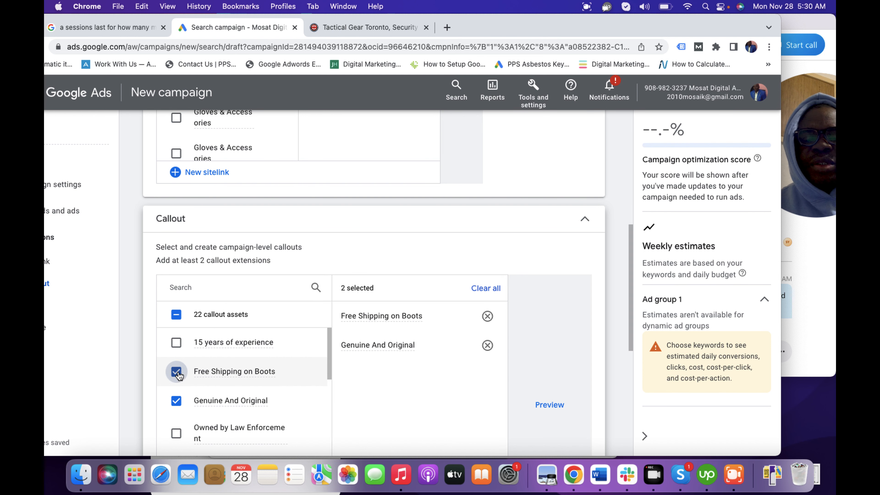
Step: Add the existing callouts 24/7 Available and Fast shipping to the campaign's selection
{"action": "left_click_drag", "start_coordinate": [332, 347], "coordinate": [332, 377]}
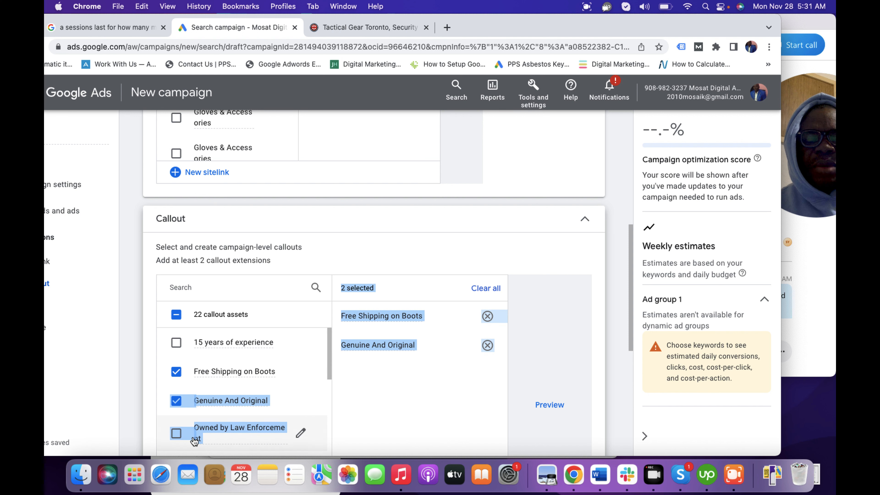
{"action": "left_click", "coordinate": [476, 232]}
{"action": "left_click_drag", "start_coordinate": [330, 348], "coordinate": [330, 373]}
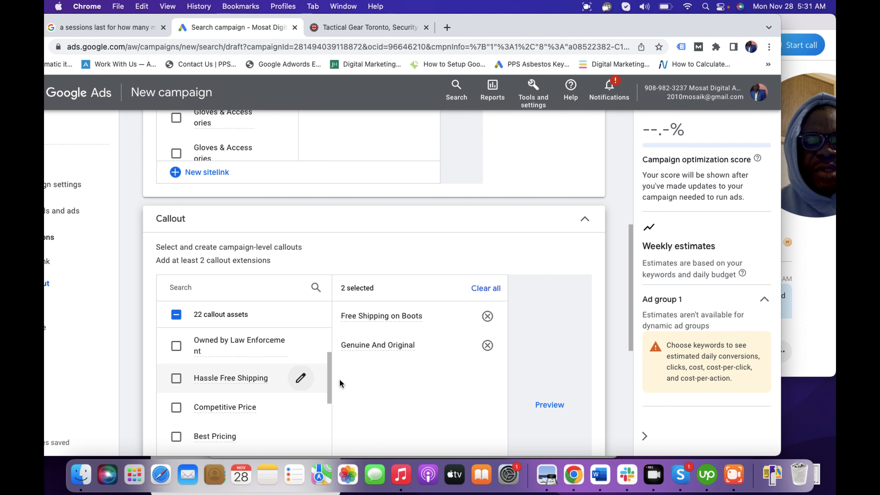
{"action": "left_click_drag", "start_coordinate": [330, 391], "coordinate": [329, 409]}
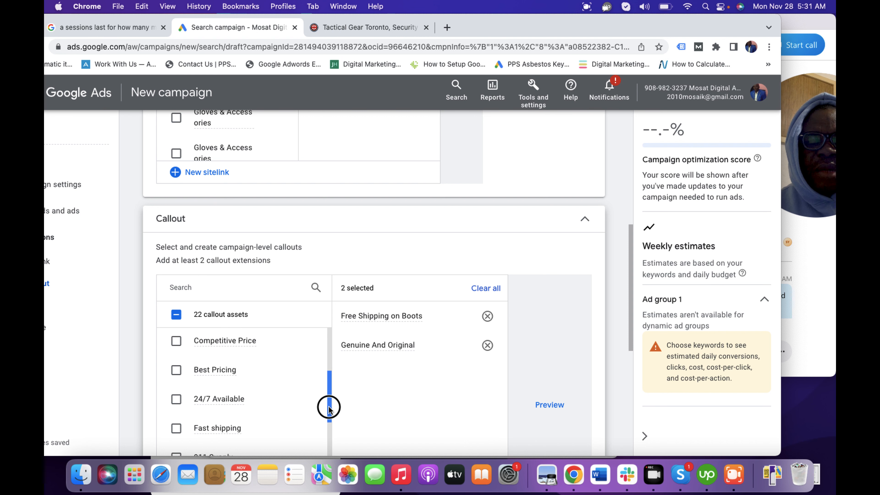
{"action": "left_click", "coordinate": [176, 400]}
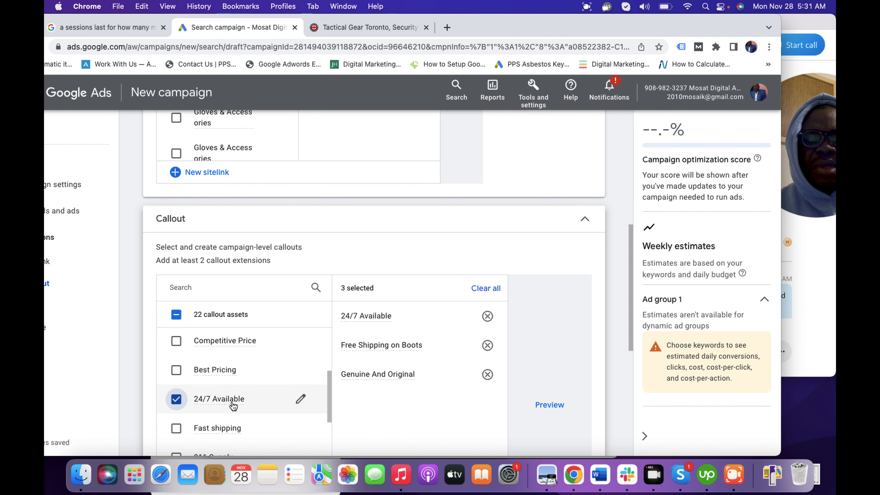
{"action": "left_click", "coordinate": [177, 431]}
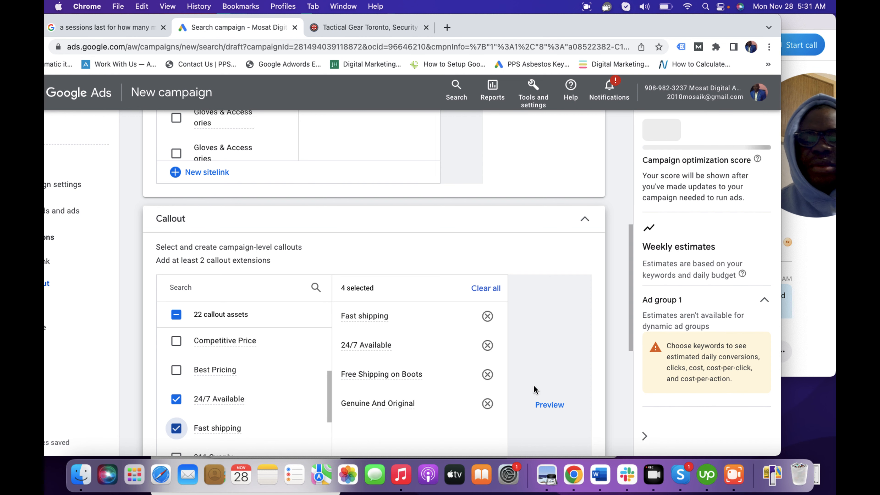
Step: Open the image extensions and select the two assets not marked disapproved: the black belt and the landscape black gear image
{"action": "left_click_drag", "start_coordinate": [629, 331], "coordinate": [621, 429]}
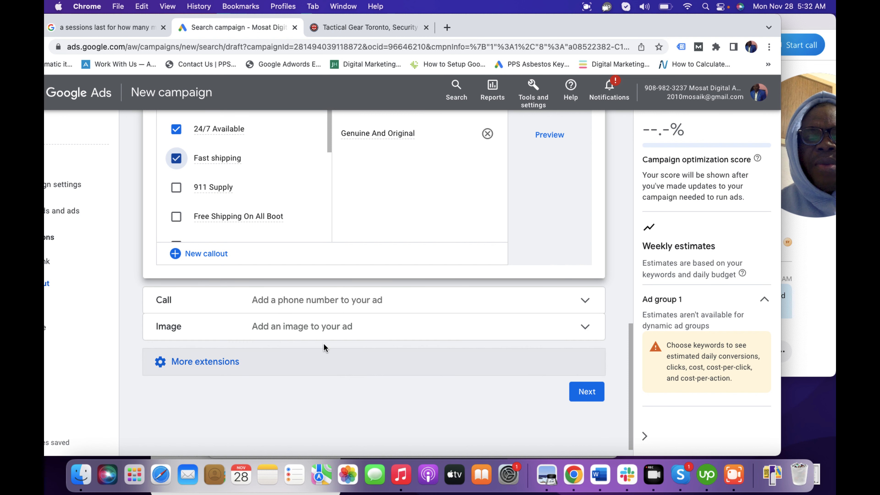
{"action": "left_click", "coordinate": [325, 336]}
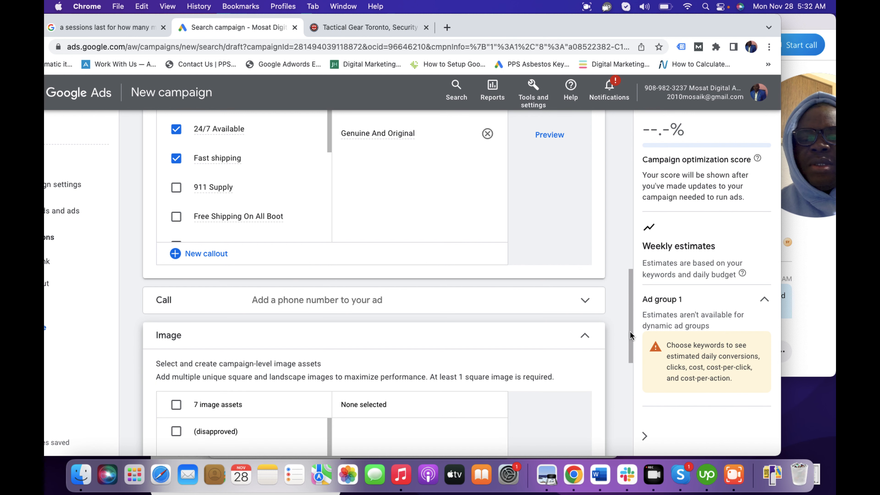
{"action": "left_click_drag", "start_coordinate": [631, 337], "coordinate": [632, 398]}
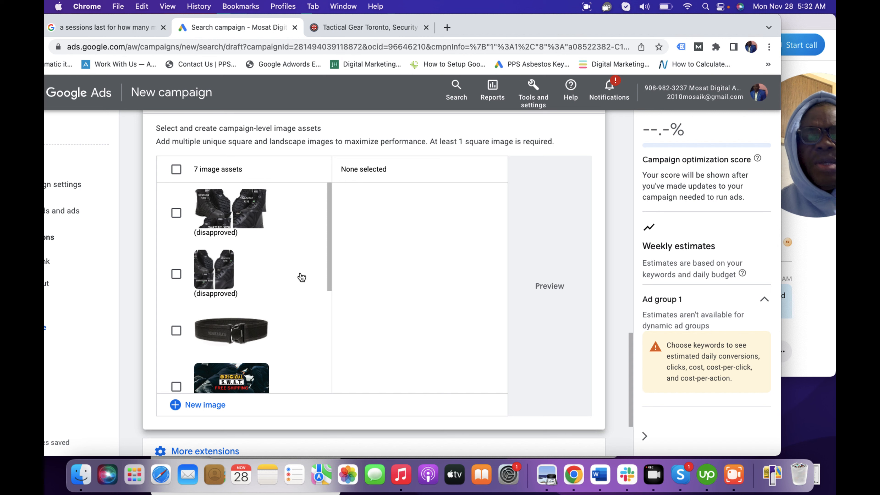
{"action": "left_click_drag", "start_coordinate": [328, 272], "coordinate": [336, 376]}
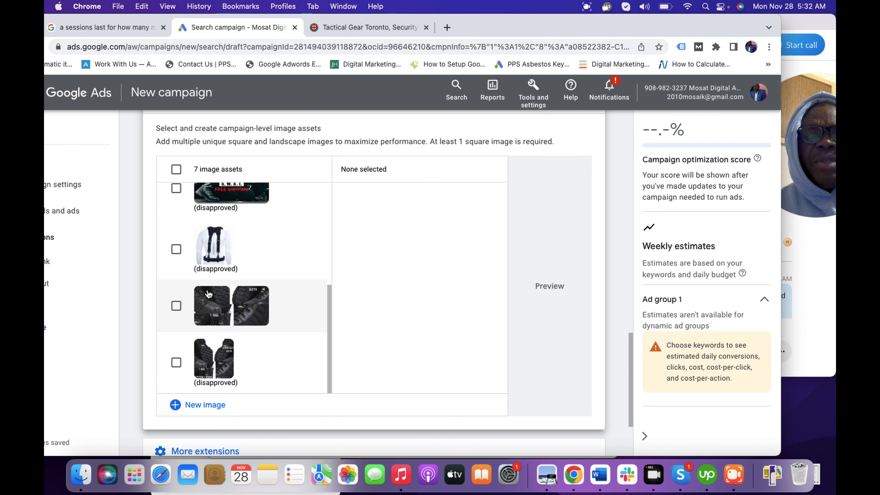
{"action": "left_click_drag", "start_coordinate": [330, 348], "coordinate": [312, 279]}
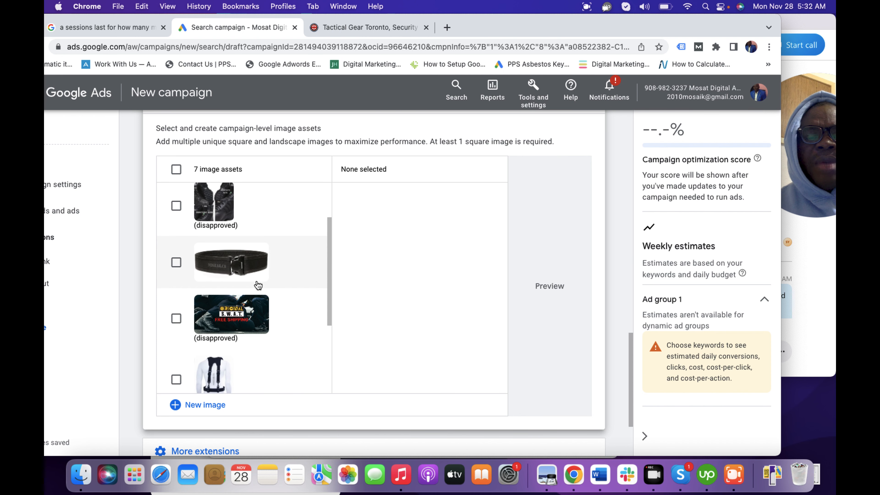
{"action": "left_click", "coordinate": [176, 264]}
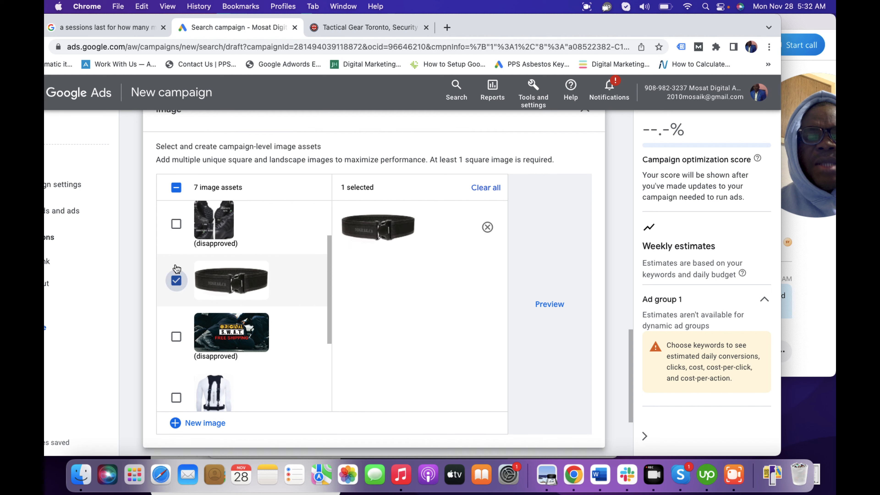
{"action": "left_click_drag", "start_coordinate": [328, 308], "coordinate": [340, 374]}
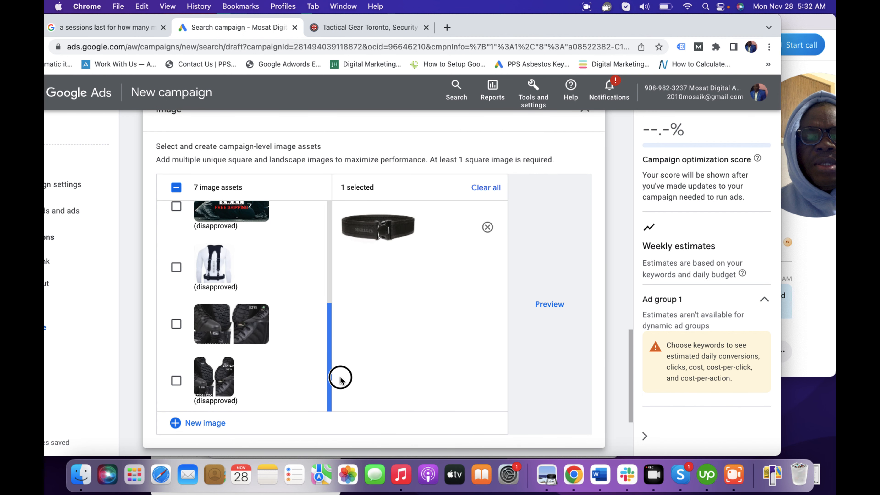
{"action": "left_click", "coordinate": [176, 324]}
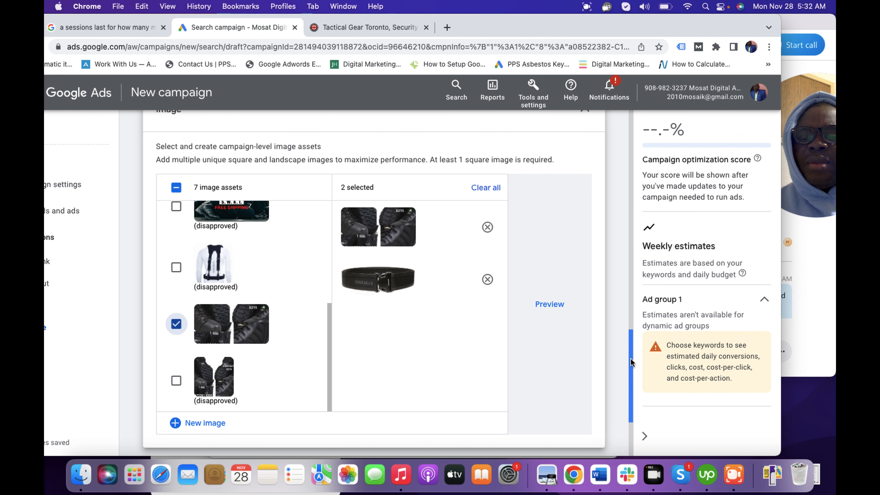
Step: Show the additional extensions and open the structured snippet settings, keeping account-level structured snippets in use
{"action": "left_click_drag", "start_coordinate": [629, 362], "coordinate": [628, 399]}
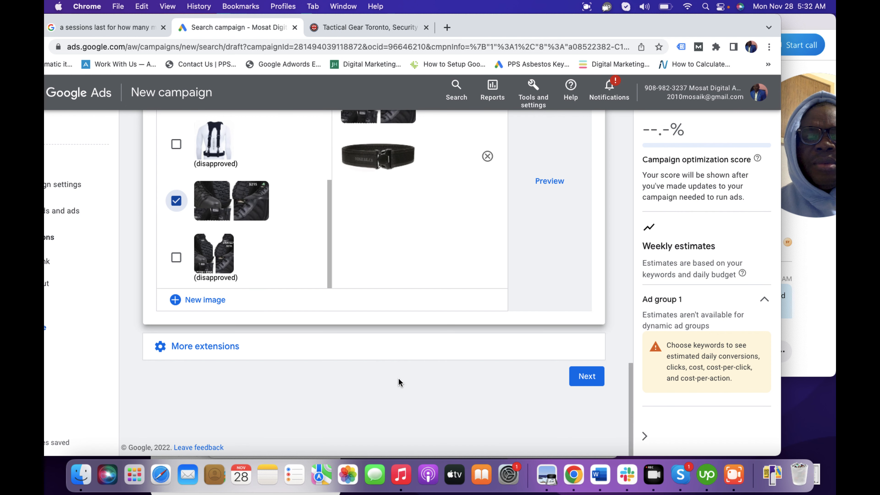
{"action": "left_click", "coordinate": [221, 351]}
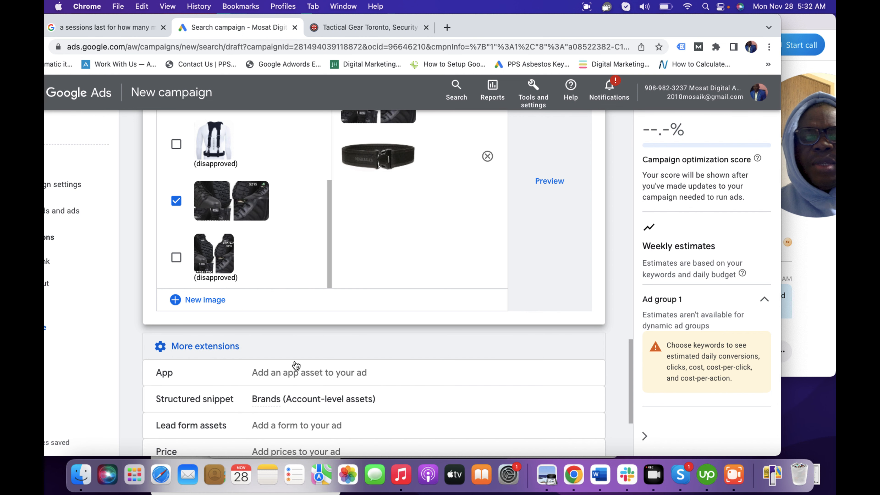
{"action": "left_click_drag", "start_coordinate": [627, 388], "coordinate": [630, 425]}
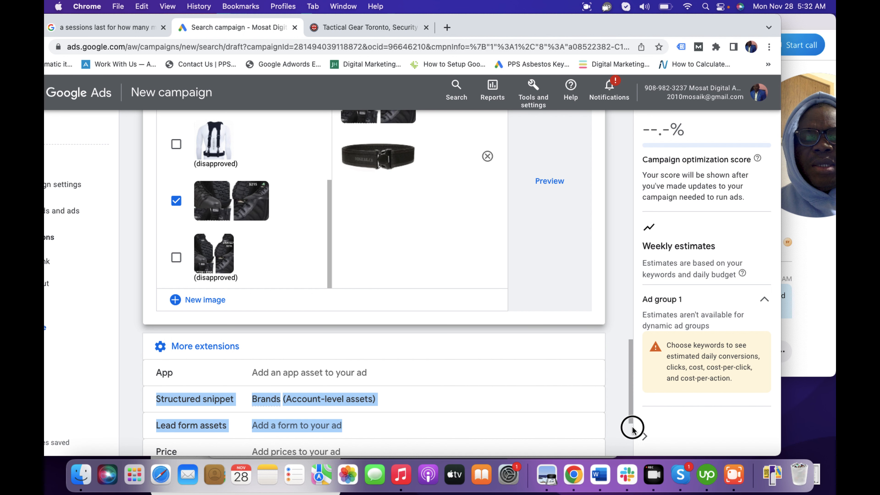
{"action": "left_click", "coordinate": [617, 377]}
{"action": "left_click_drag", "start_coordinate": [630, 379], "coordinate": [629, 421]}
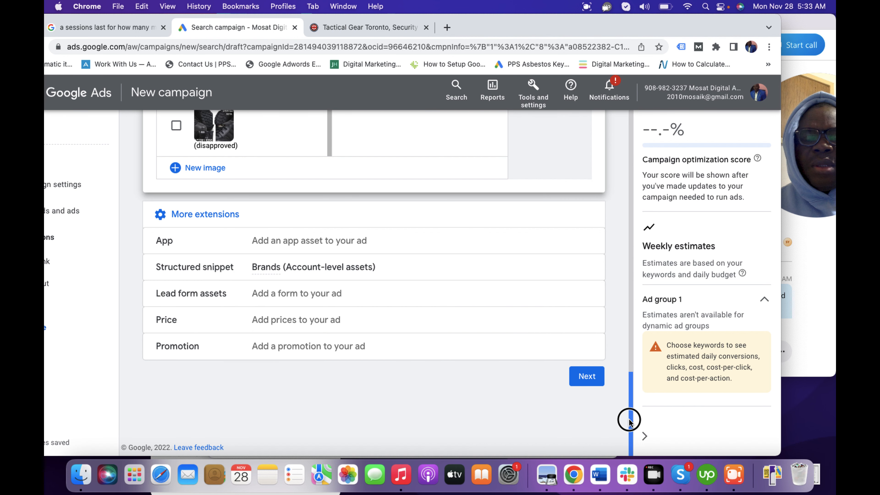
{"action": "left_click", "coordinate": [297, 275]}
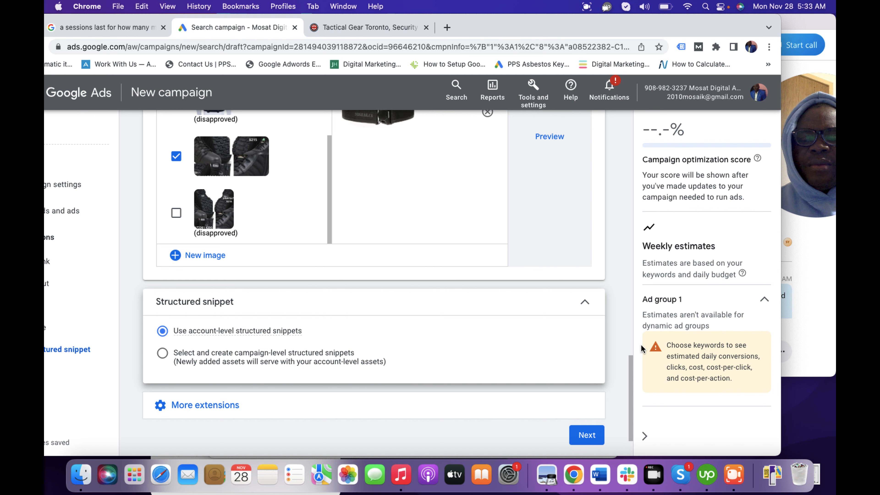
{"action": "left_click_drag", "start_coordinate": [628, 378], "coordinate": [629, 393]}
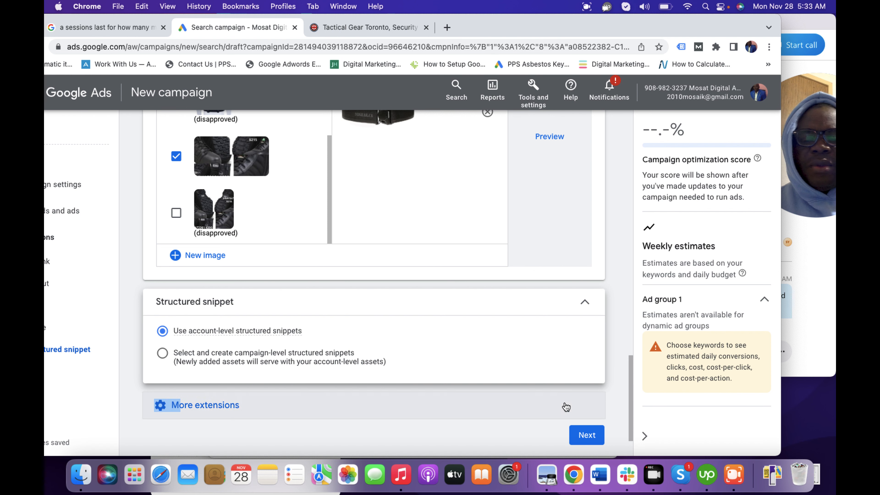
Step: Finish the extensions, set the campaign's average daily budget to CA$100, and proceed to the campaign review
{"action": "left_click", "coordinate": [585, 438]}
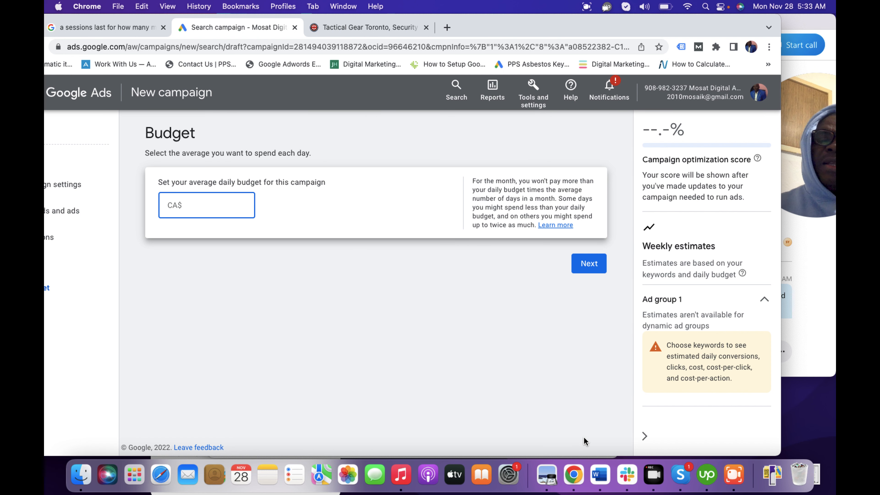
{"action": "type", "text": "100"}
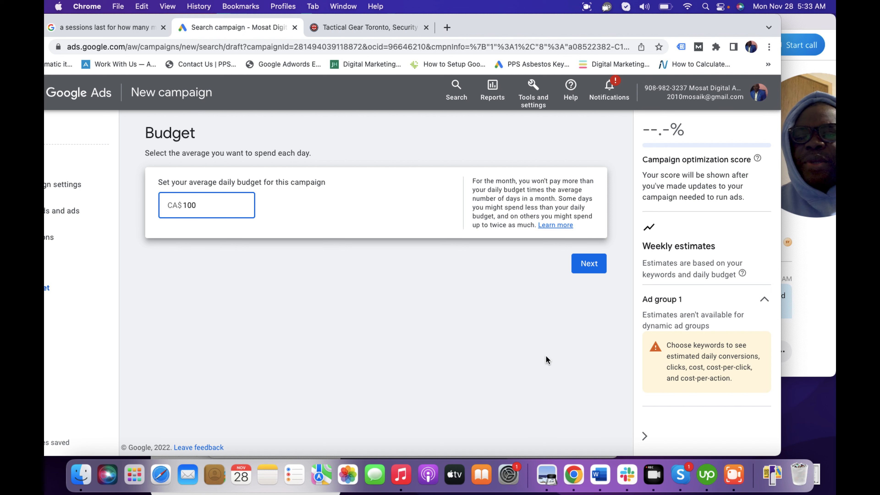
{"action": "left_click", "coordinate": [590, 264]}
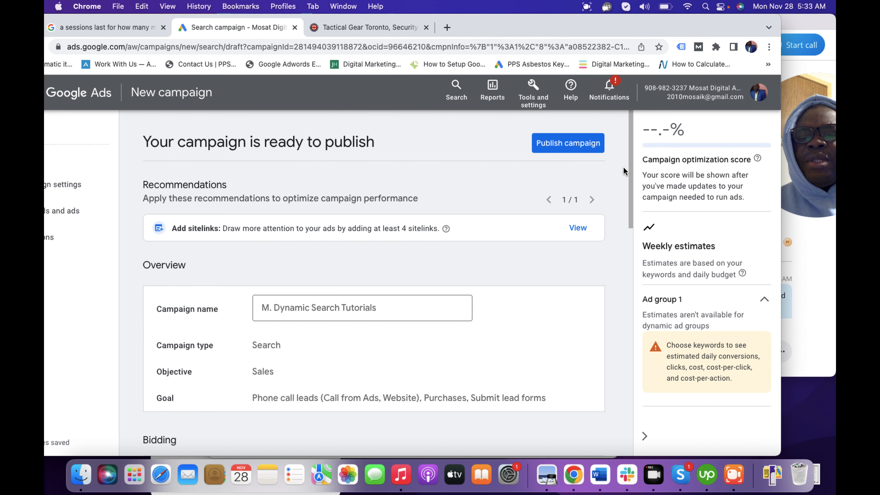
Step: Review the campaign summary down to the budget and publish the campaign
{"action": "left_click_drag", "start_coordinate": [625, 174], "coordinate": [624, 353]}
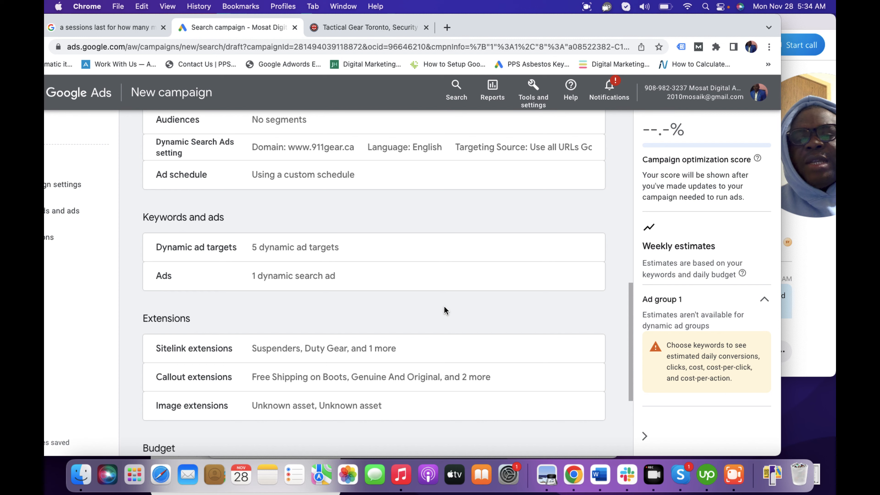
{"action": "left_click_drag", "start_coordinate": [632, 329], "coordinate": [625, 408]}
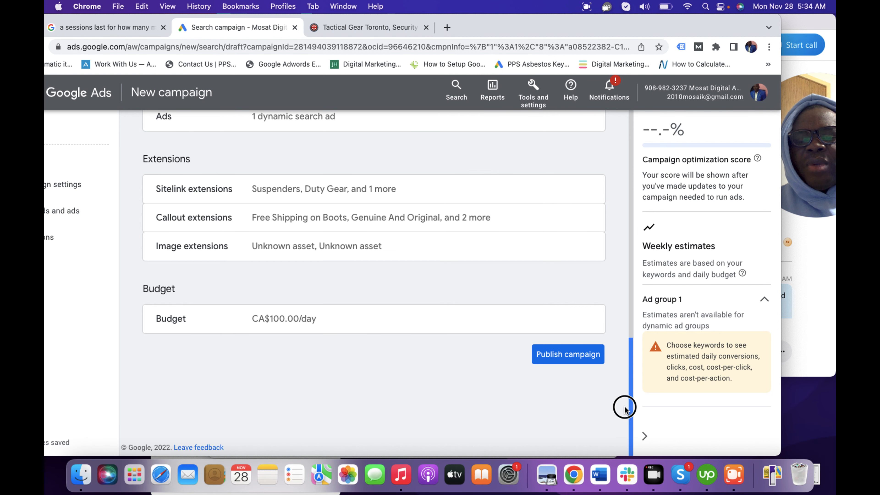
{"action": "left_click", "coordinate": [575, 354]}
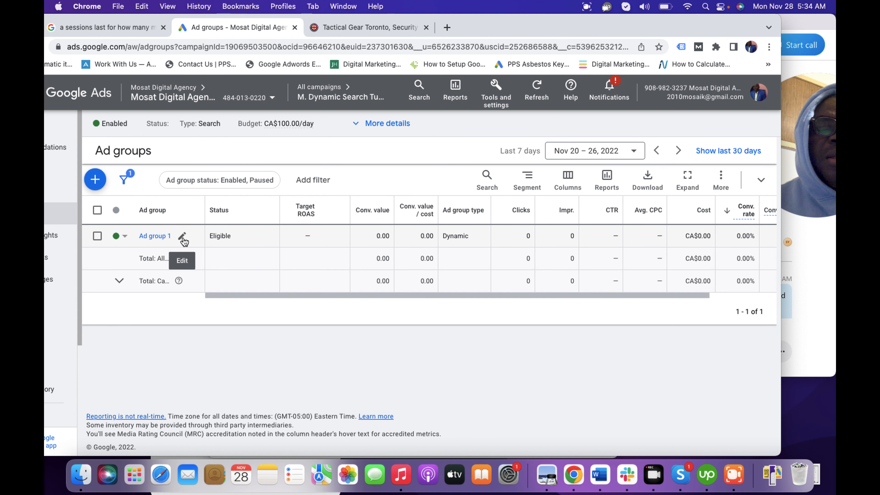
Step: Rename the campaign's ad group to "M. Dynamic Search Adgroup" and save it
{"action": "left_click", "coordinate": [182, 236]}
{"action": "key", "text": "BackSpace"}
{"action": "key", "text": "BackSpace"}
{"action": "key", "text": "BackSpace"}
{"action": "key", "text": "BackSpace"}
{"action": "key", "text": "BackSpace"}
{"action": "key", "text": "BackSpace"}
{"action": "key", "text": "BackSpace"}
{"action": "key", "text": "BackSpace"}
{"action": "key", "text": "BackSpace"}
{"action": "key", "text": "BackSpace"}
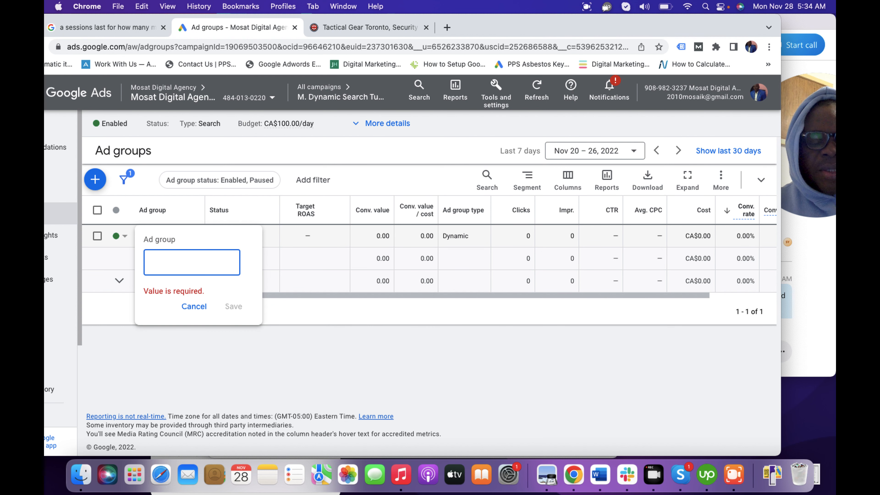
{"action": "type", "text": "M. Dynamic Search"}
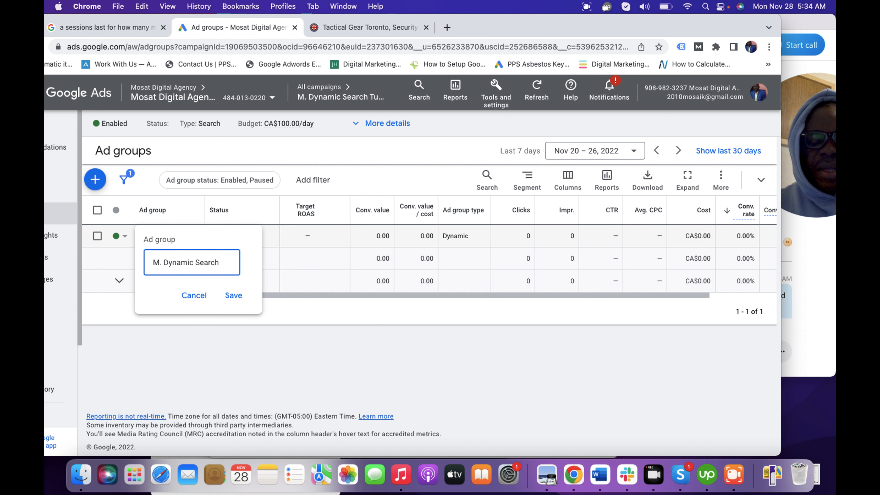
{"action": "type", "text": "group"}
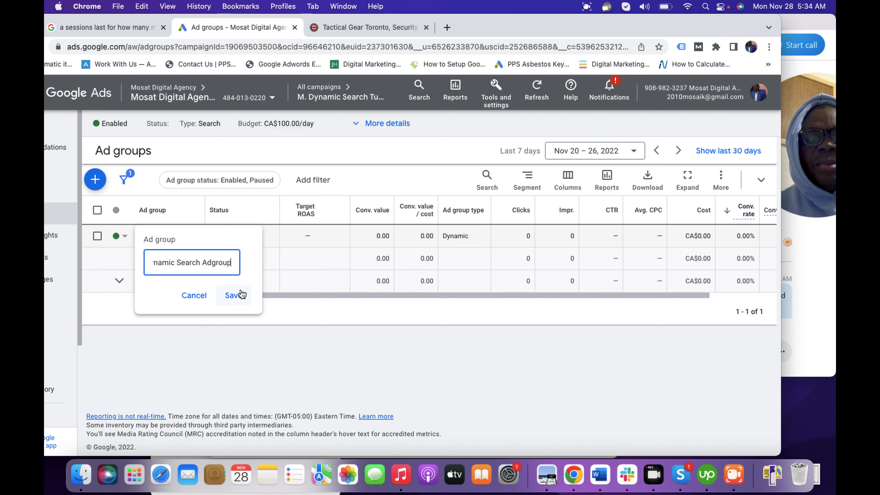
{"action": "left_click", "coordinate": [236, 296]}
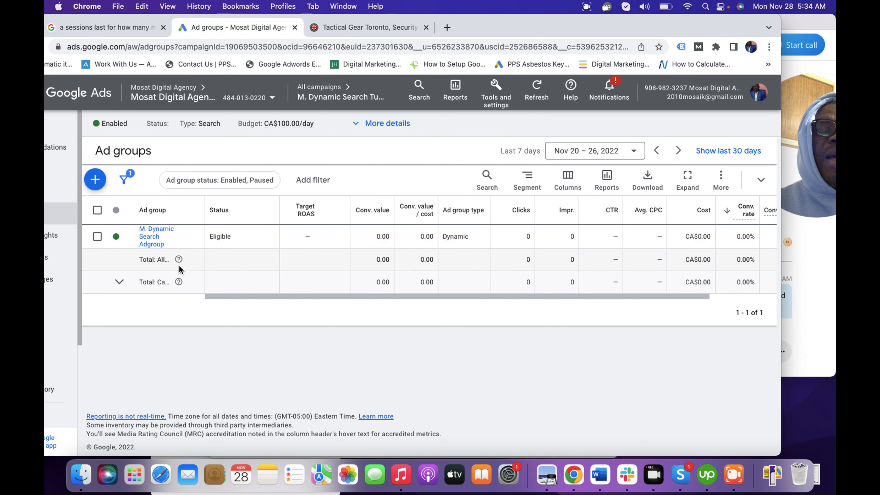
Step: Open the dynamic ad targets of M. Dynamic Search Adgroup and reposition the browser window so the page navigation is readable
{"action": "left_click", "coordinate": [157, 245]}
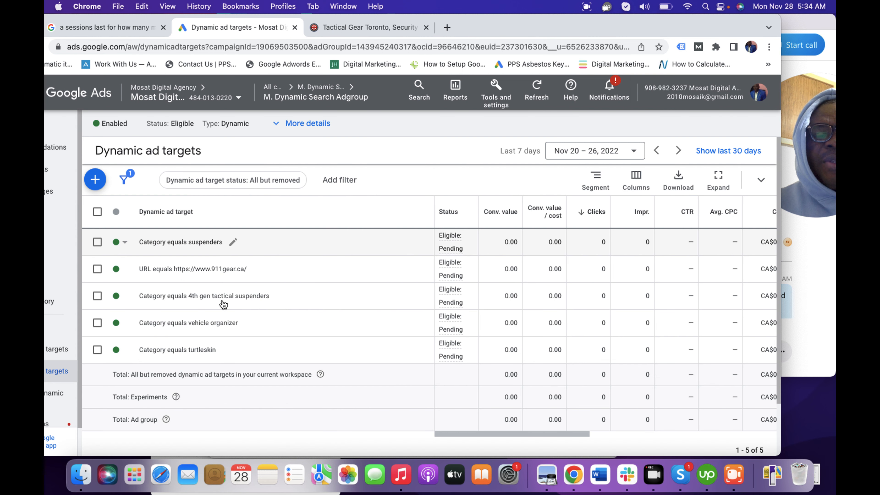
{"action": "double_click", "coordinate": [502, 31]}
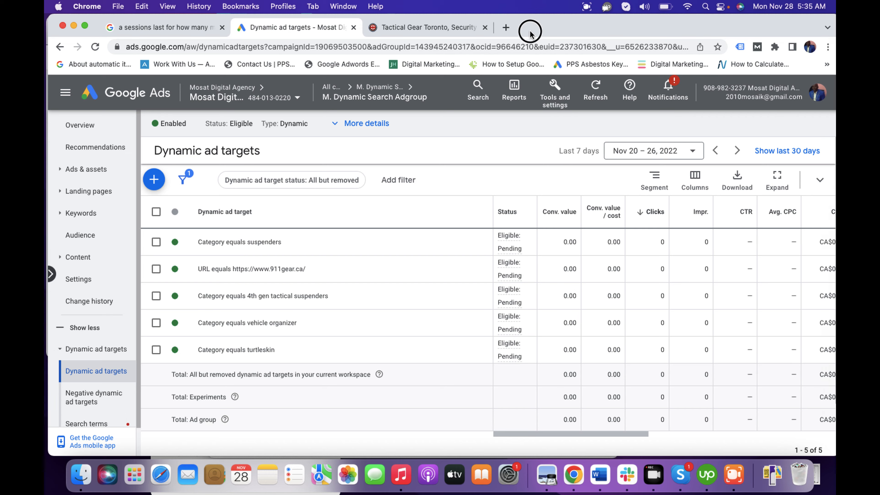
{"action": "left_click_drag", "start_coordinate": [539, 34], "coordinate": [496, 5]}
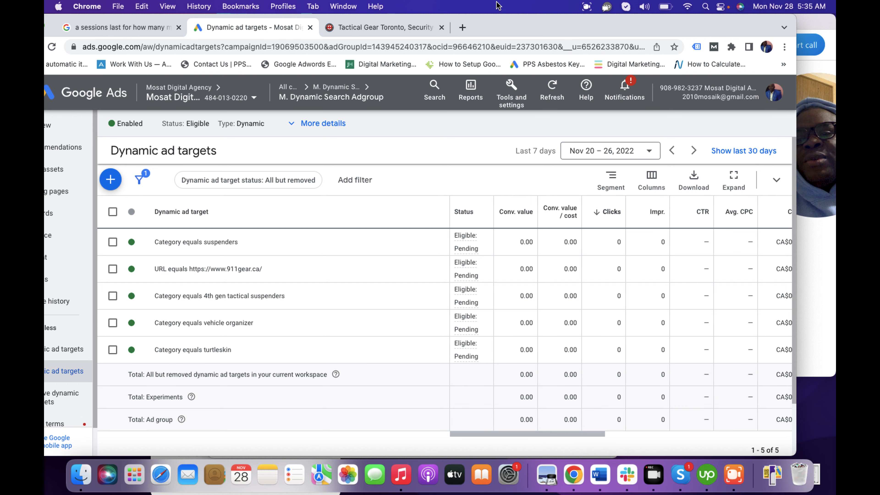
{"action": "left_click_drag", "start_coordinate": [496, 33], "coordinate": [524, 31]}
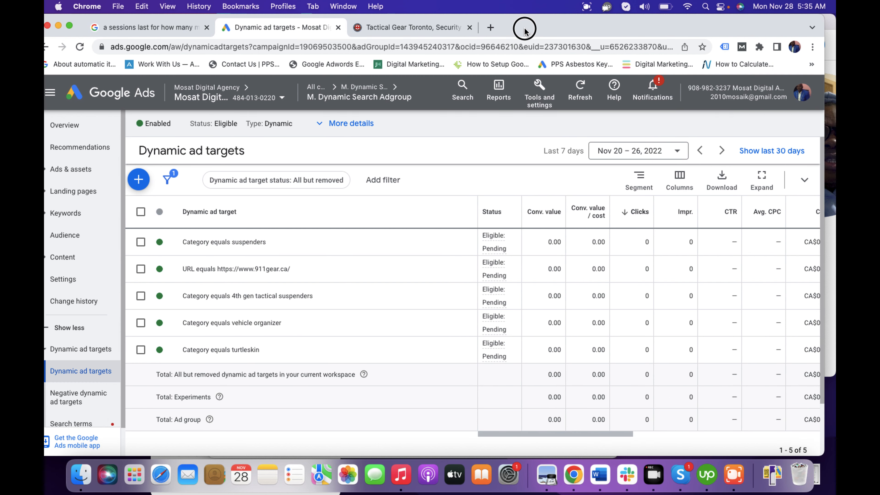
Step: Start adding negative keywords for the dynamic search ad group, choosing to use an existing negative keyword list
{"action": "left_click", "coordinate": [79, 218]}
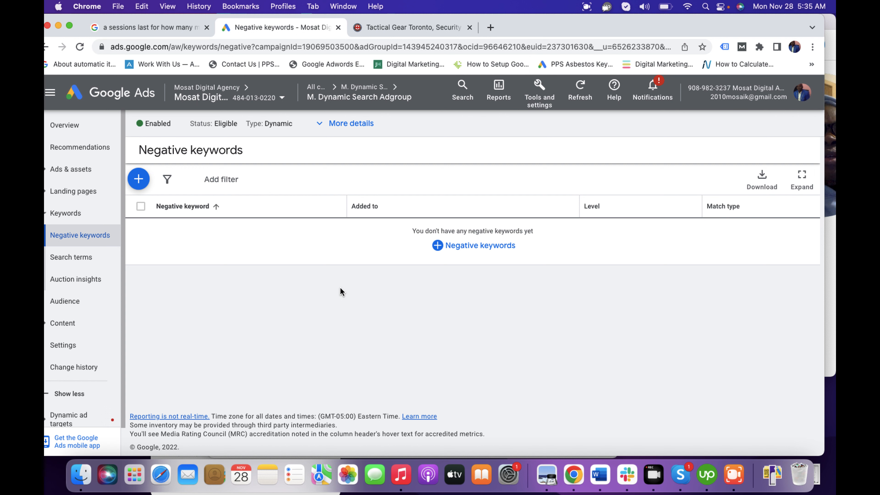
{"action": "left_click", "coordinate": [139, 179]}
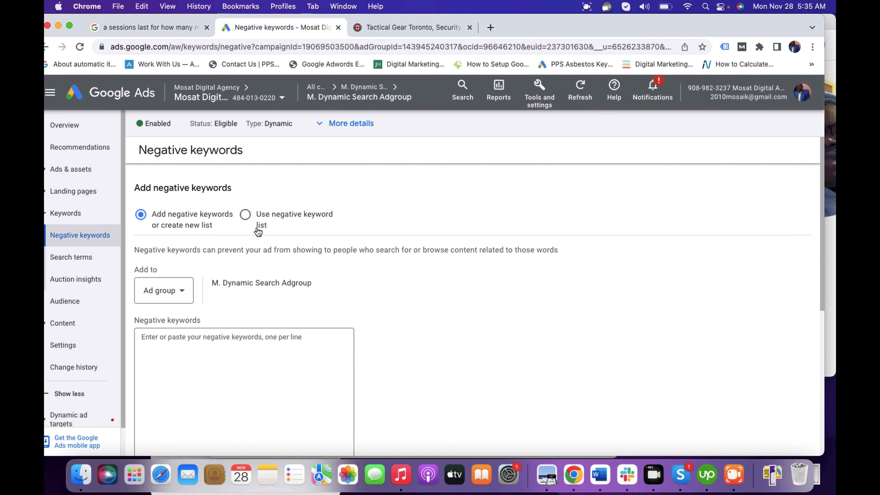
{"action": "left_click", "coordinate": [245, 215]}
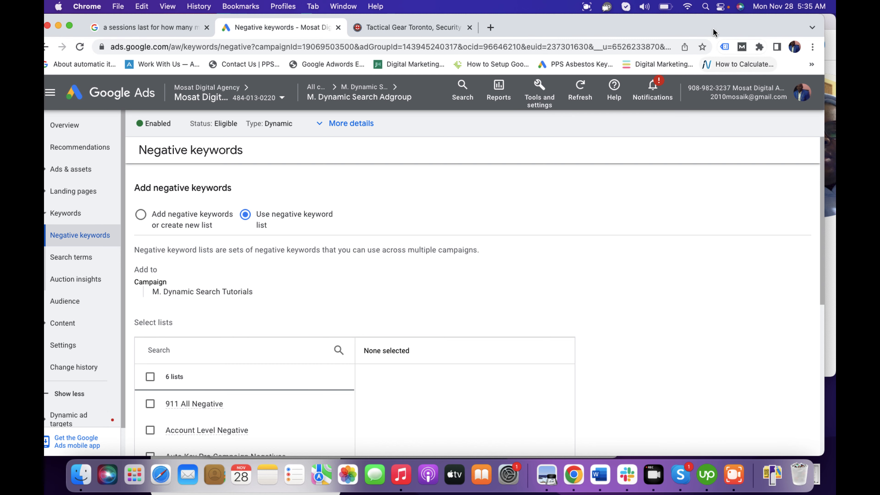
{"action": "left_click_drag", "start_coordinate": [710, 24], "coordinate": [668, 22]}
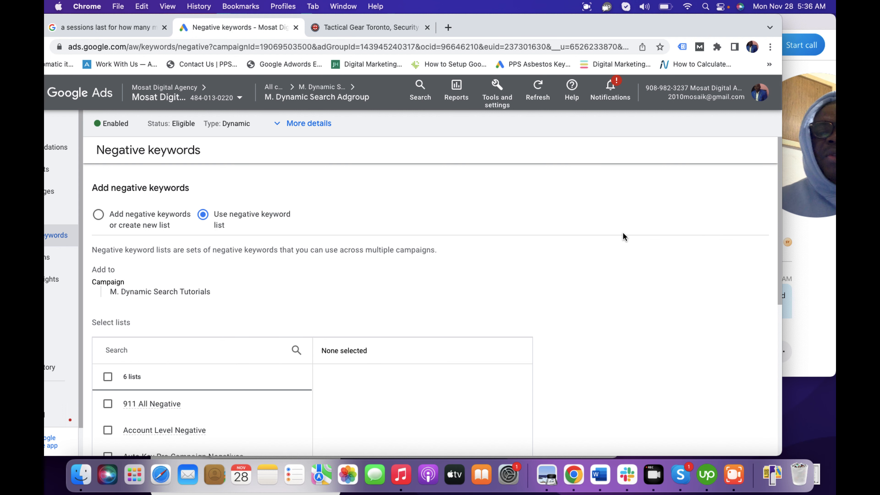
{"action": "left_click", "coordinate": [813, 155]}
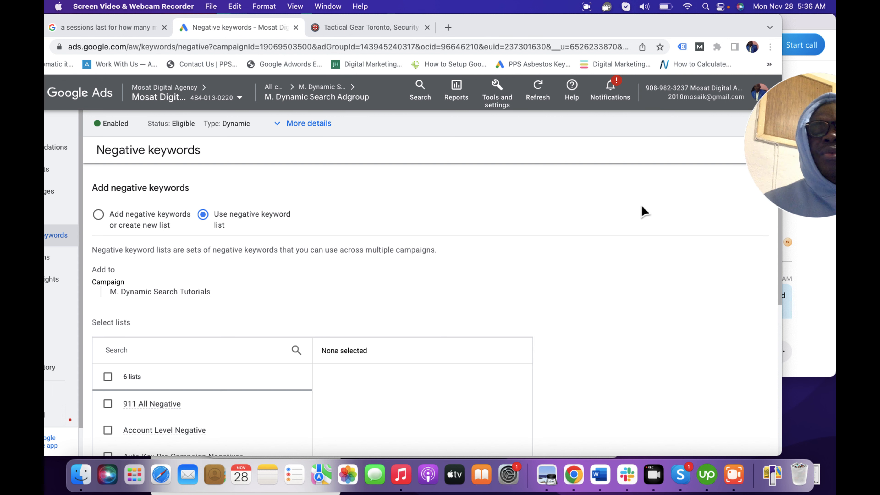